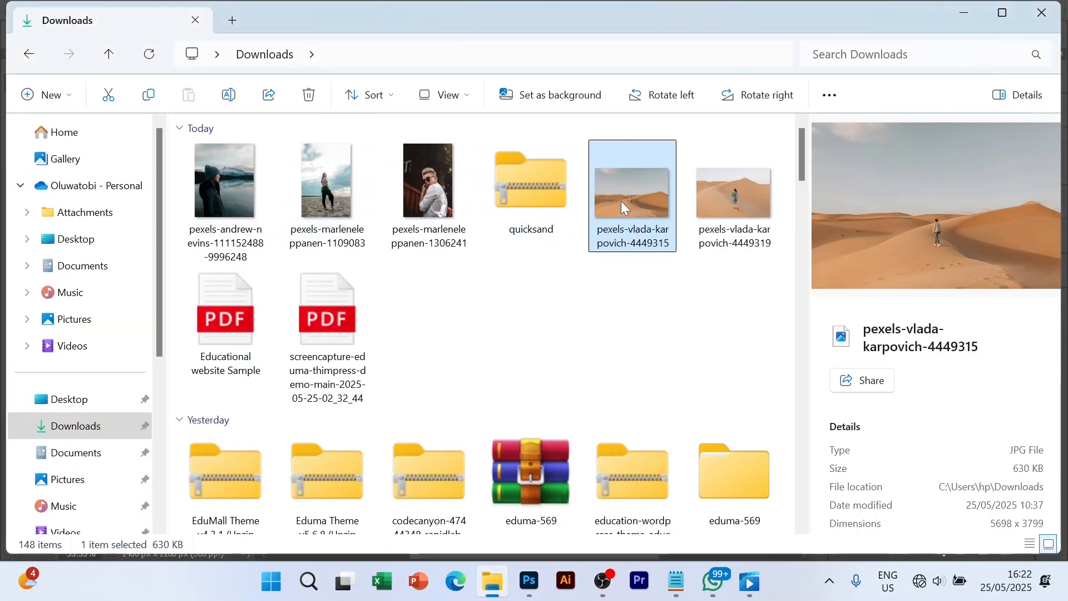
- Place the desert photo ending in 4449315 into the movie poster, scale it to about 9.75%, and center it horizontally over the lower canvas
left_click_drag(623, 200, 443, 305)
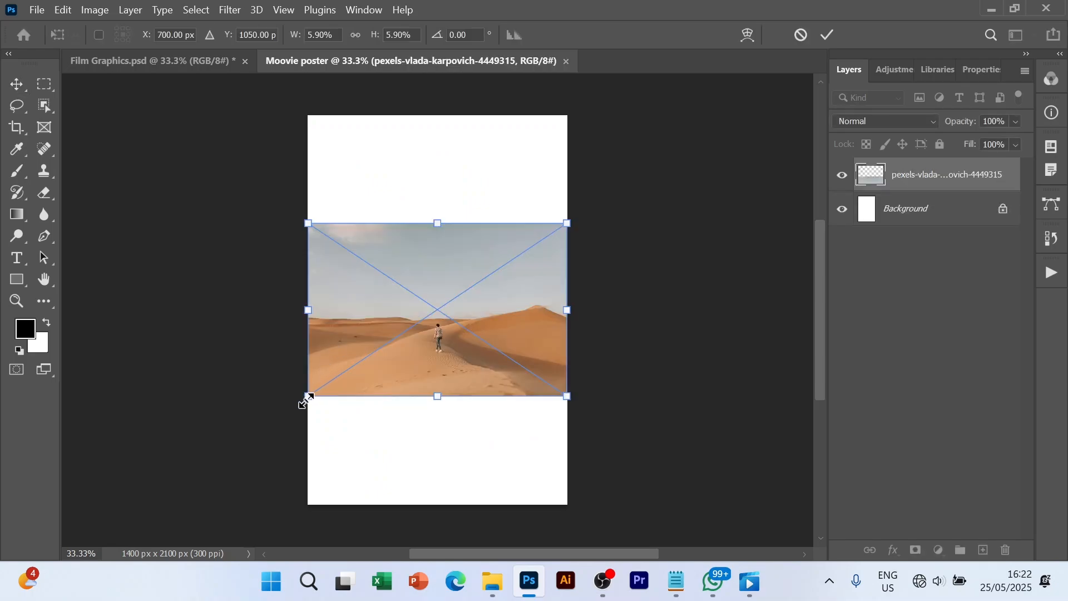
left_click_drag(310, 397, 193, 526)
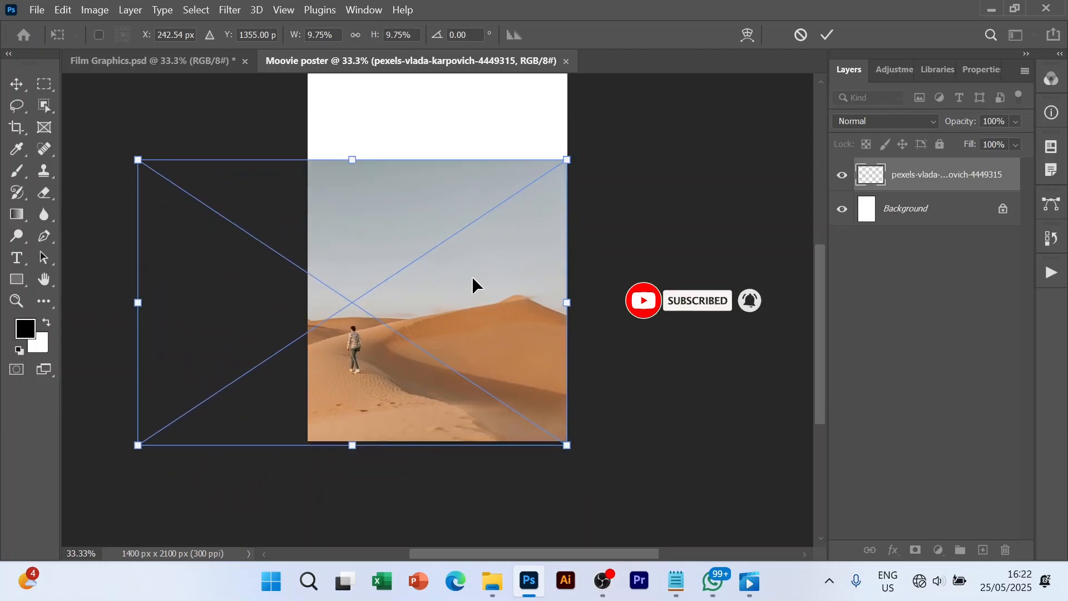
left_click(821, 32)
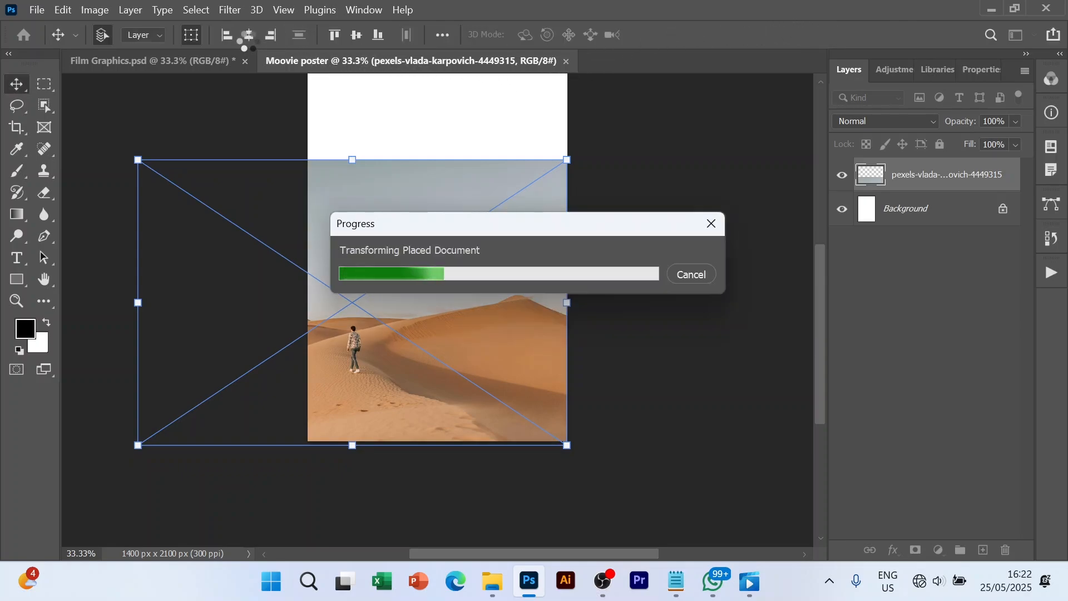
left_click(248, 35)
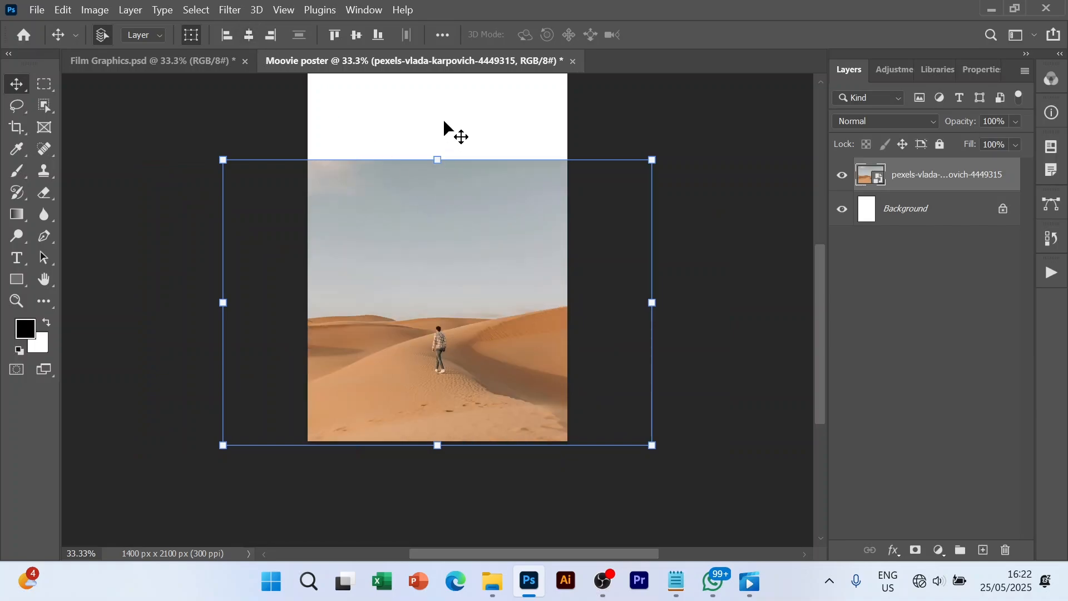
- Check the walking figure's centering against the canvas grid, and hide the grid again
key("ctrl+apostrophe")
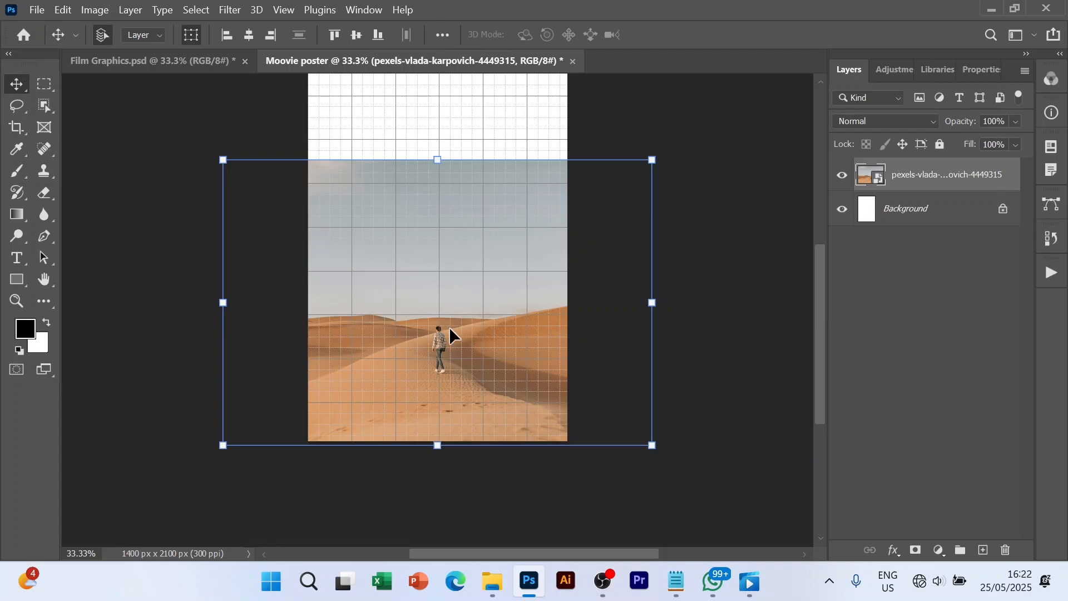
left_click(729, 199)
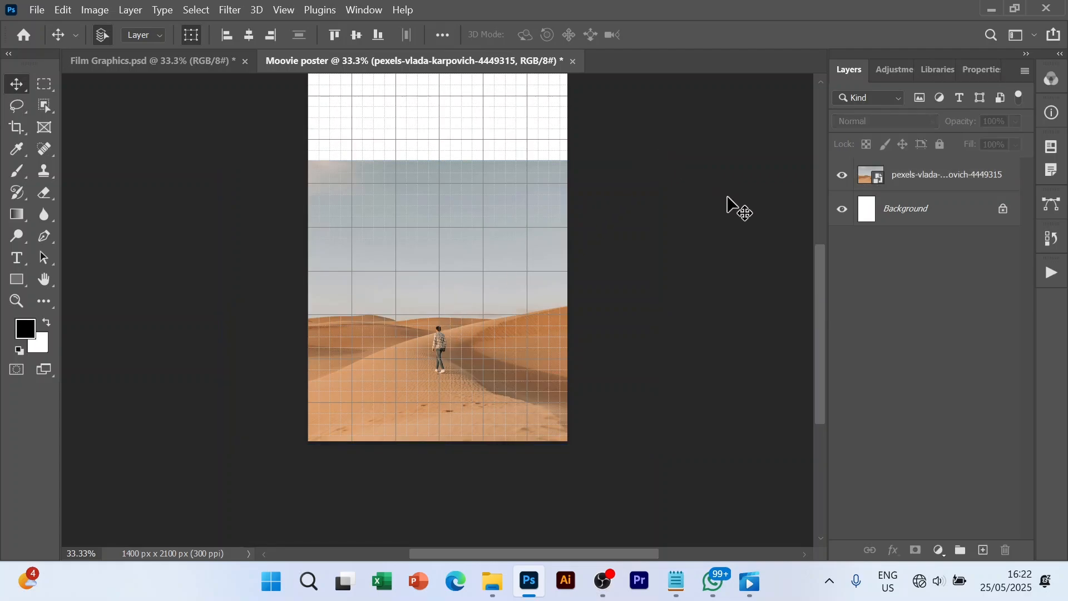
key("ctrl+apostrophe")
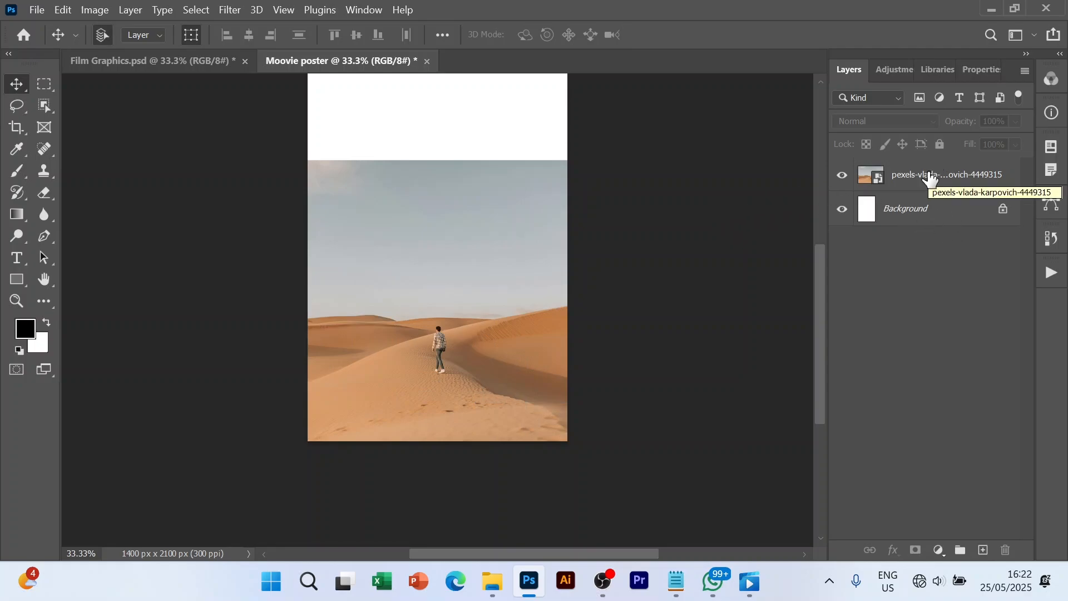
- Rasterize the desert photo layer
left_click(909, 181)
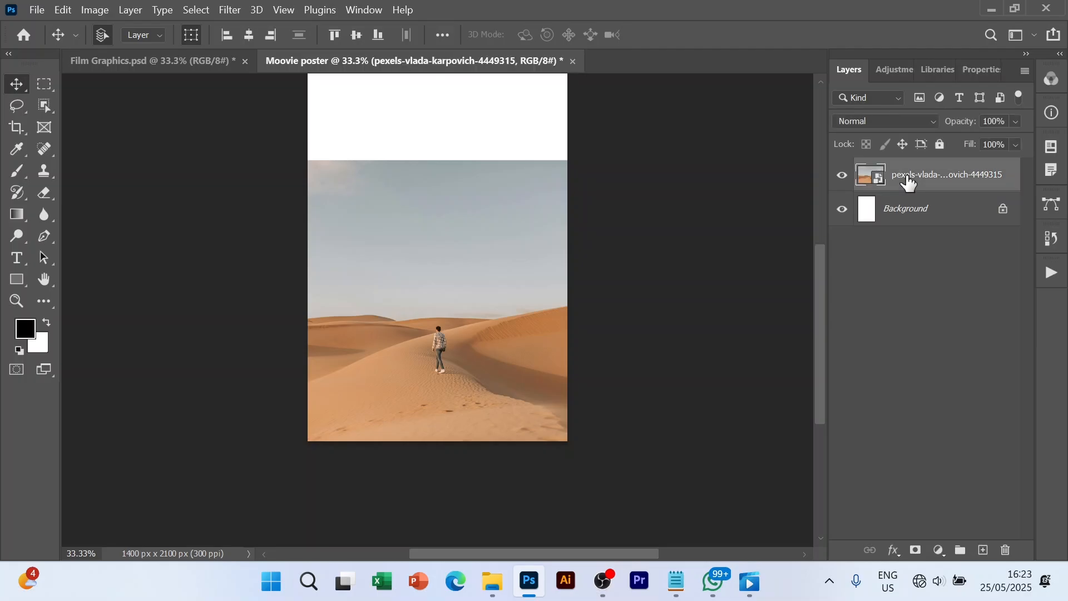
right_click(910, 182)
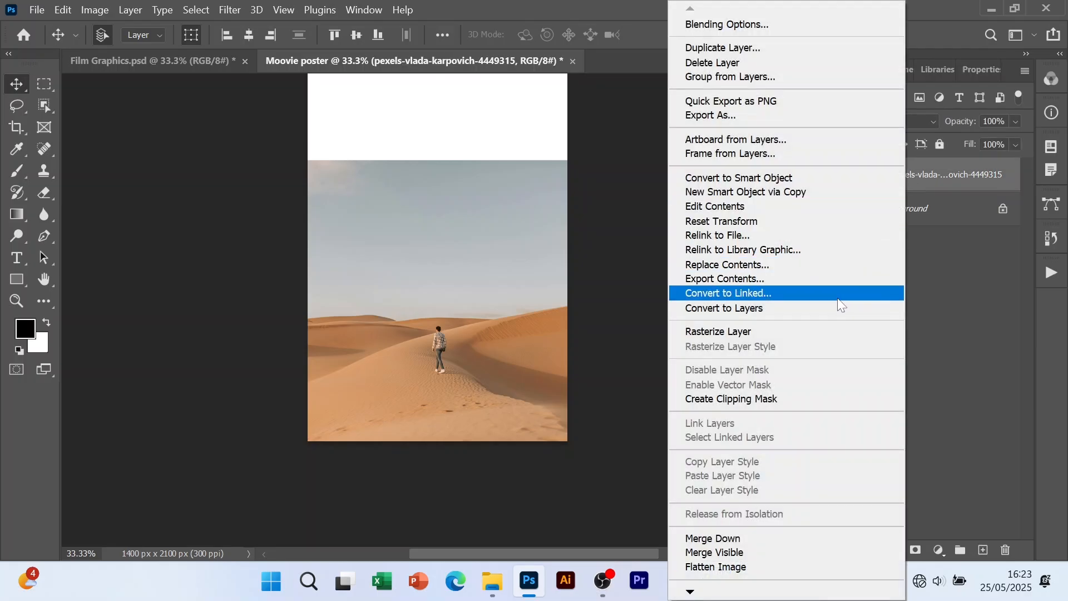
left_click(743, 333)
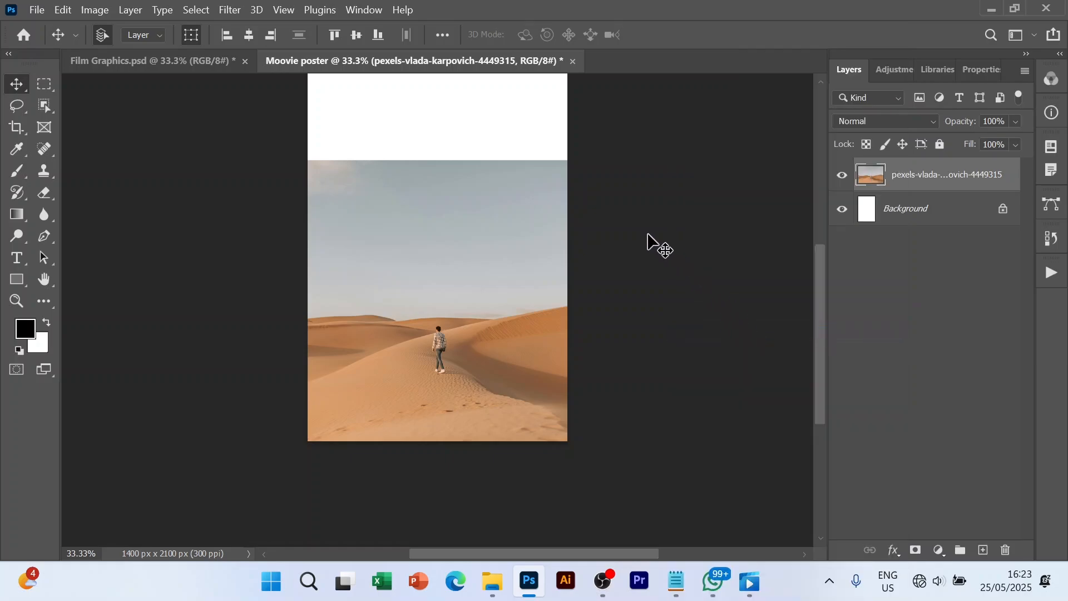
- Select the blank white area above the desert photo with a rectangular marquee that slightly overlaps the sky
left_click(45, 86)
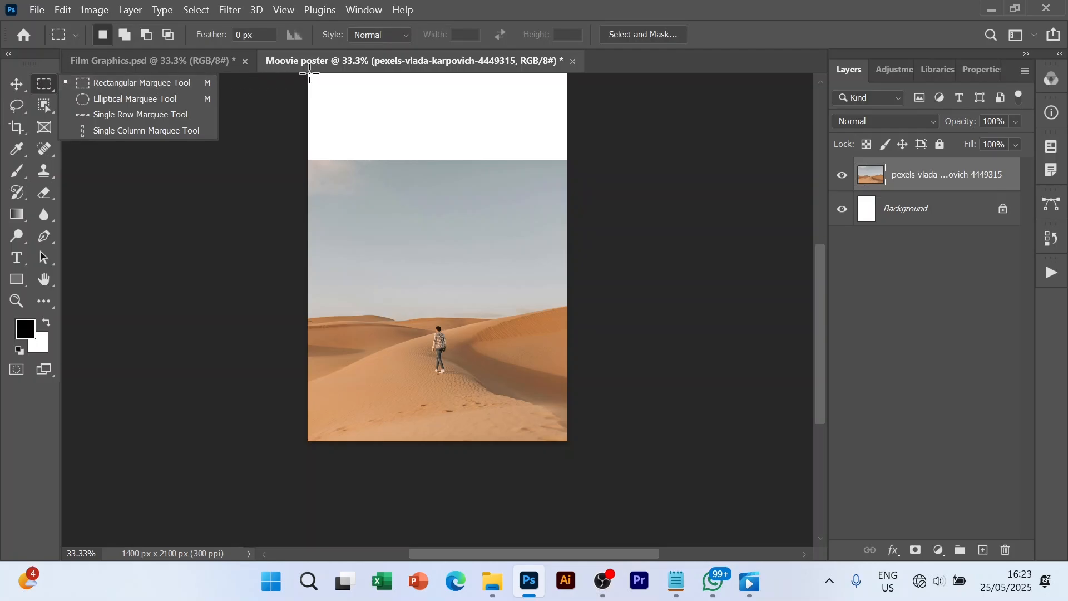
left_click_drag(303, 62, 382, 104)
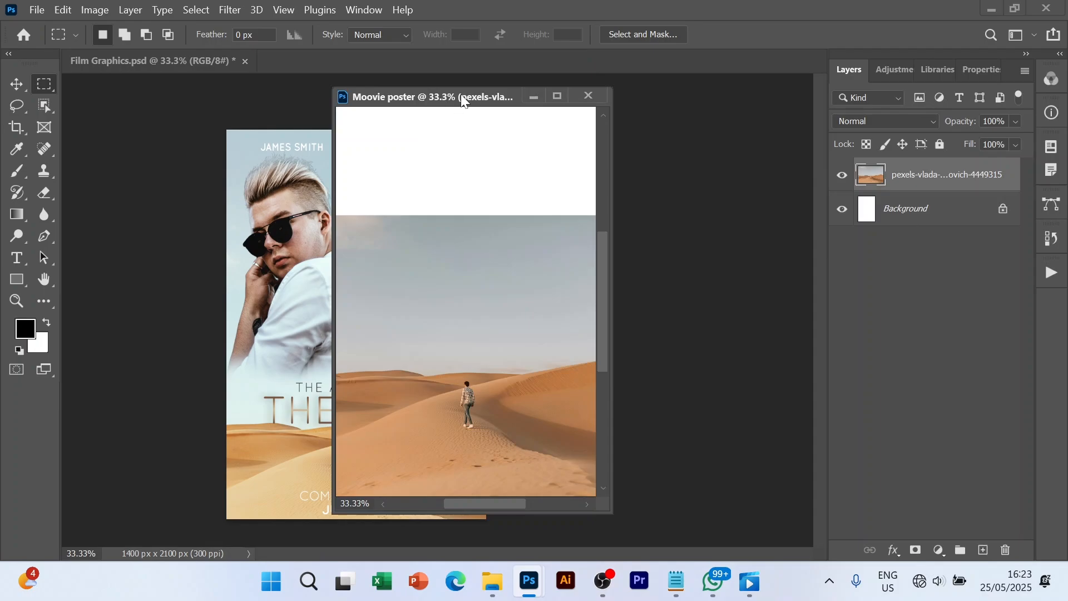
left_click_drag(476, 100, 404, 66)
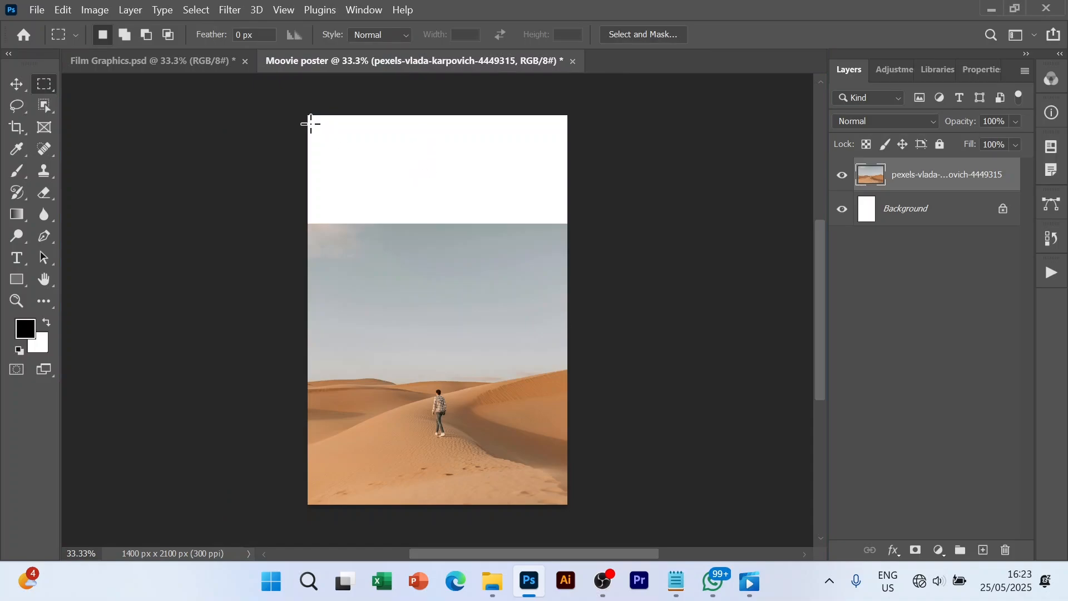
left_click_drag(308, 115, 570, 229)
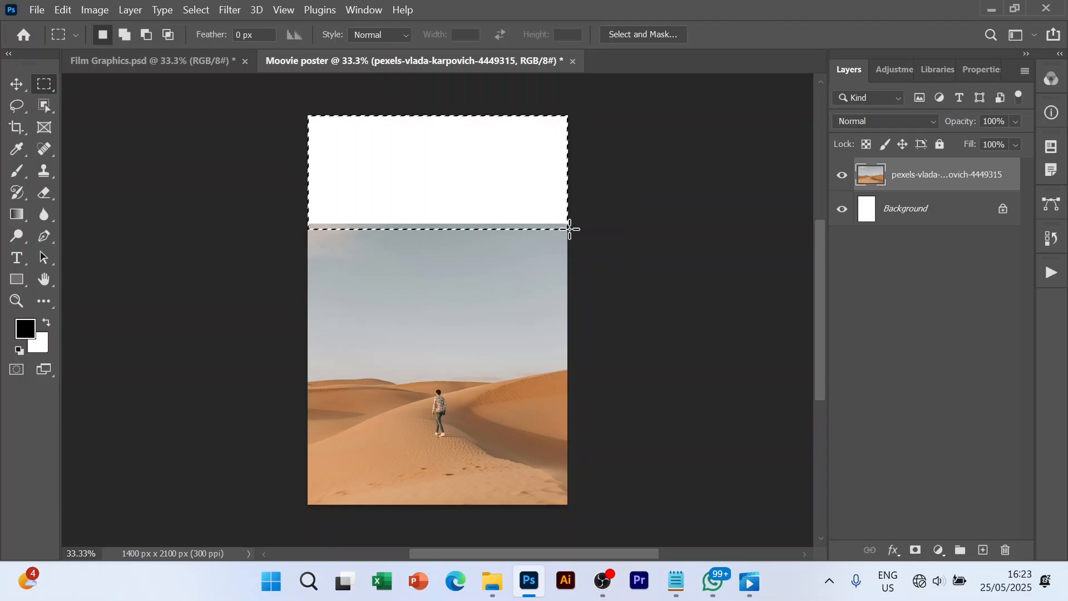
- Fill the selected area with Content-Aware contents, Normal mode and 100% opacity to extend the sky, and clear the selection
right_click(450, 172)
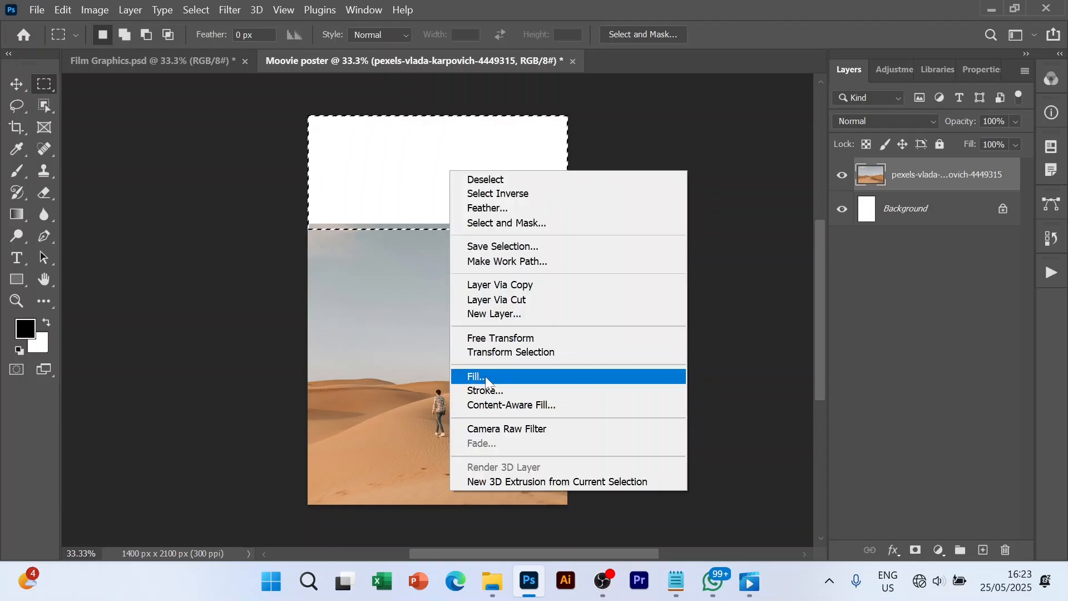
left_click(488, 377)
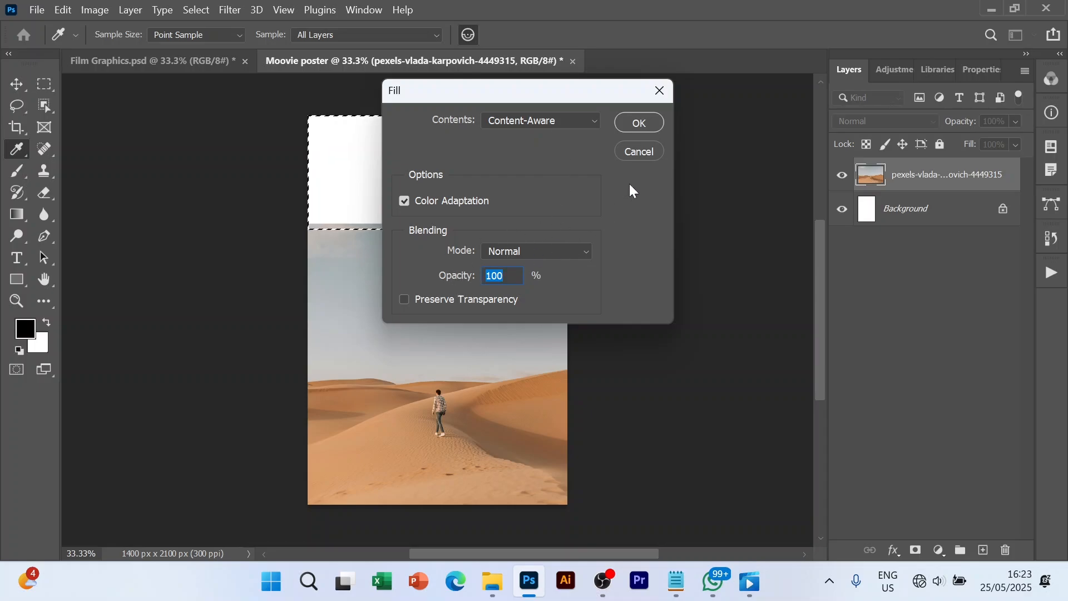
left_click(596, 125)
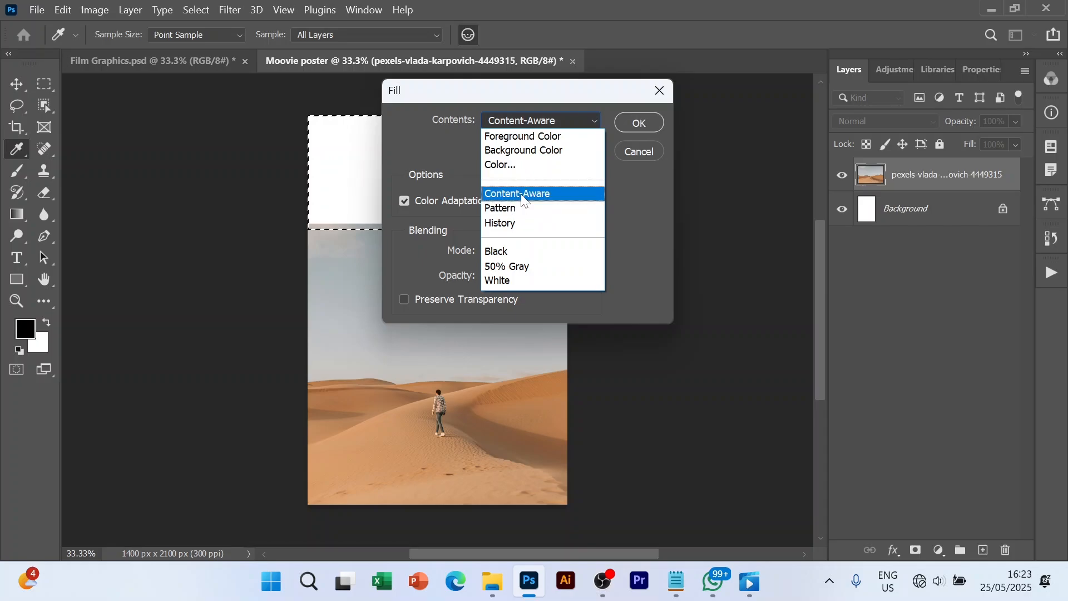
left_click(522, 194)
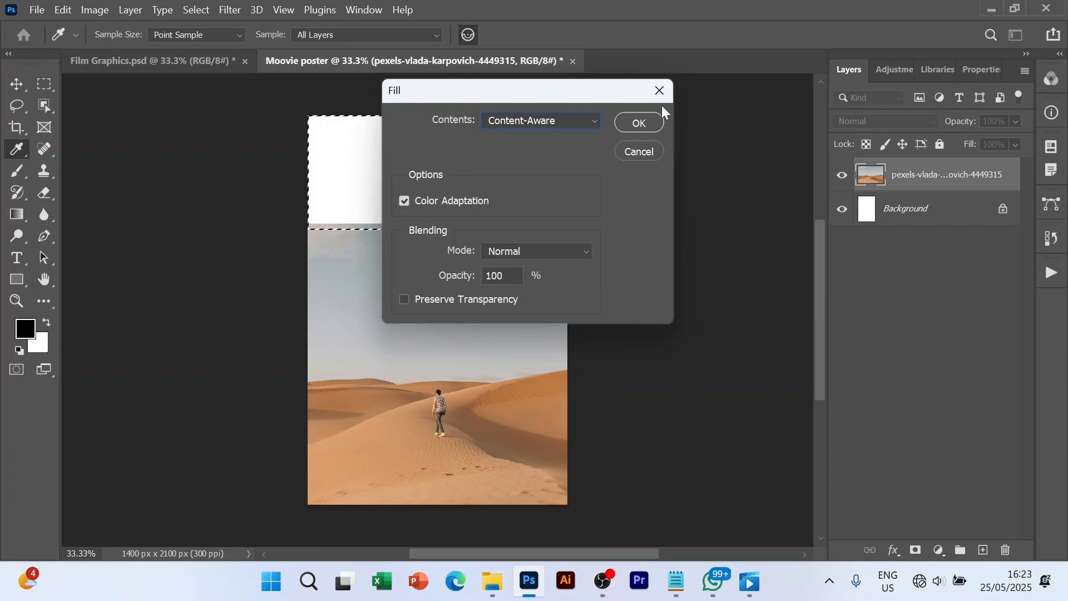
left_click(647, 125)
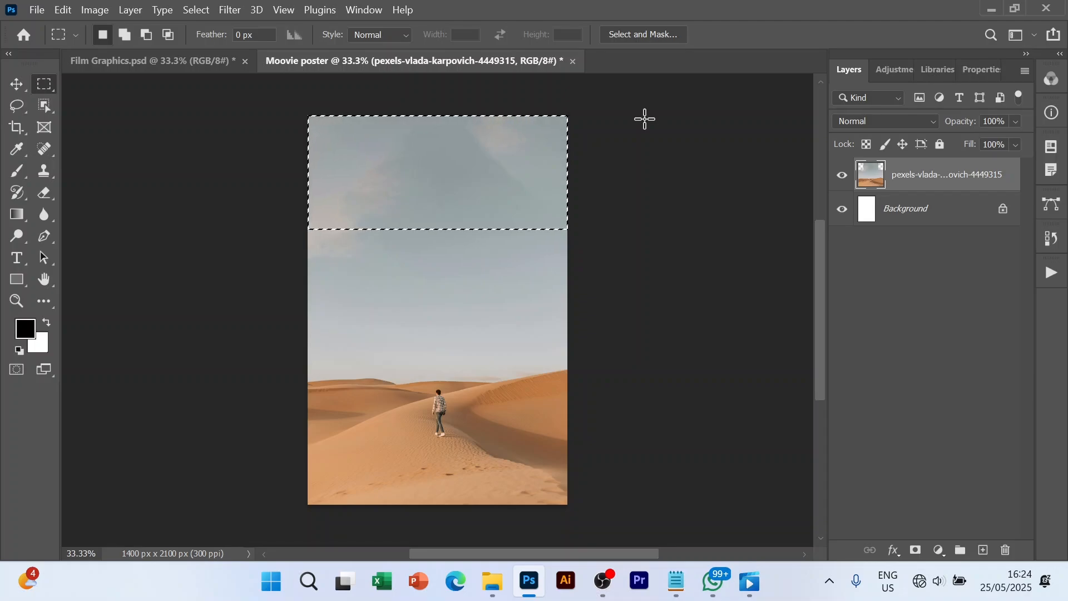
key("v")
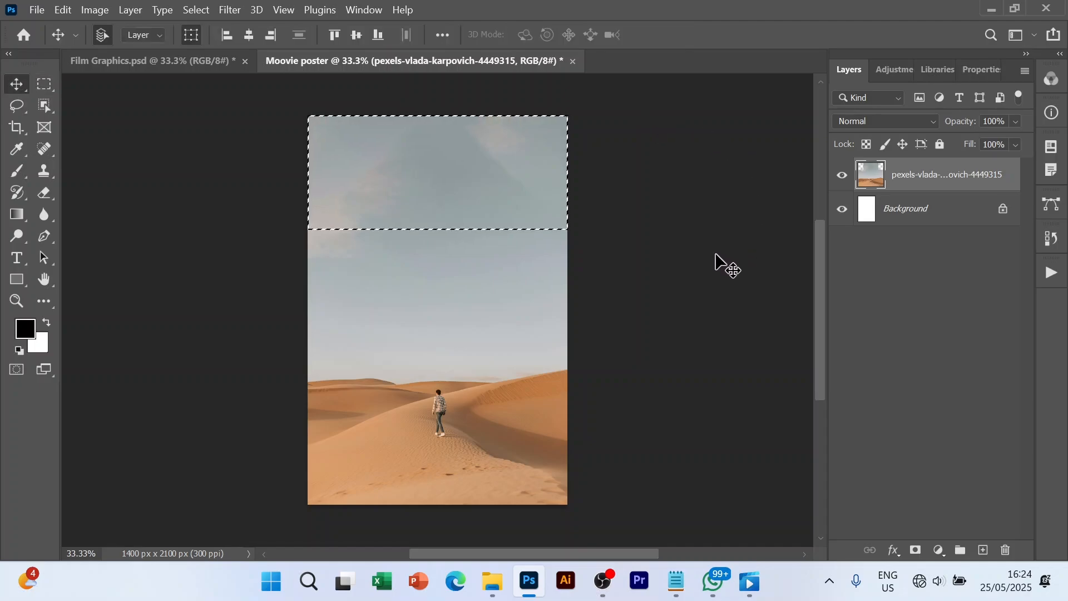
left_click(658, 304)
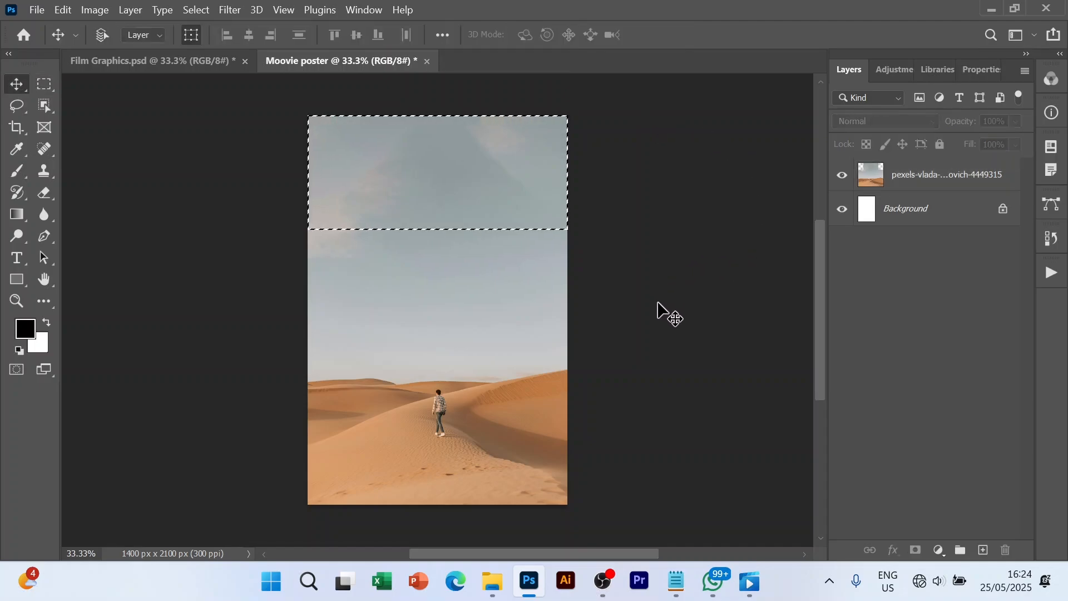
key("ctrl+d")
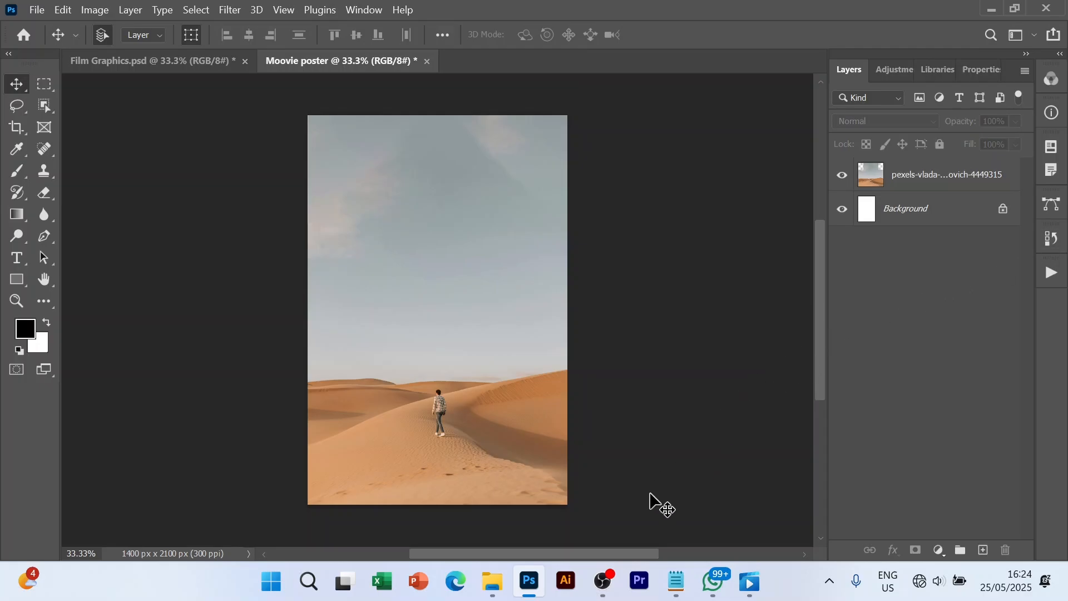
- Place the photo of the man in sunglasses, ending in 1306241, from Downloads onto the poster at full canvas height
left_click(500, 591)
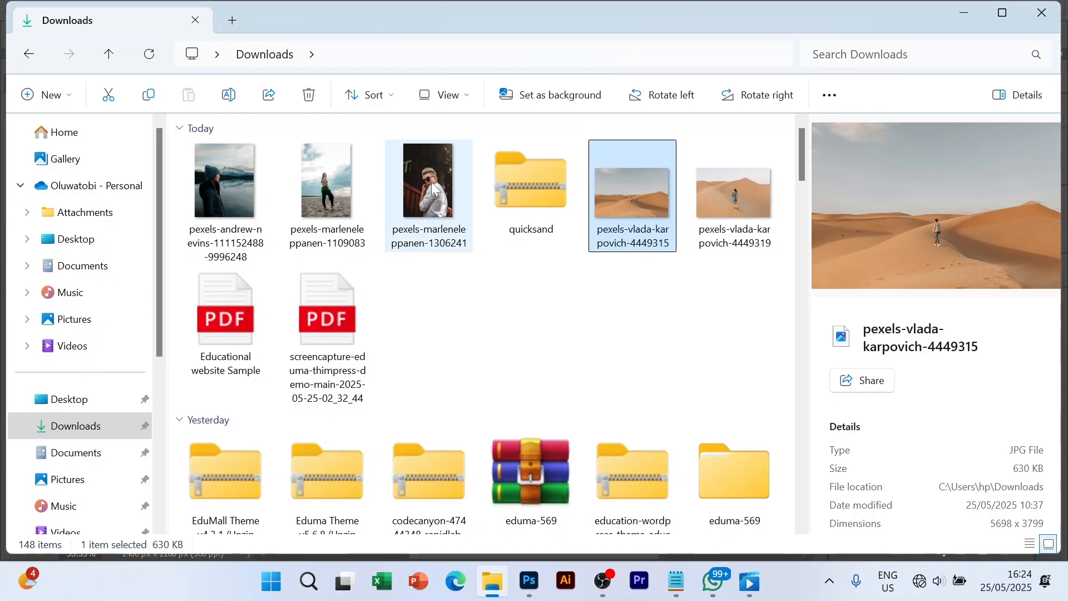
left_click_drag(433, 190, 408, 282)
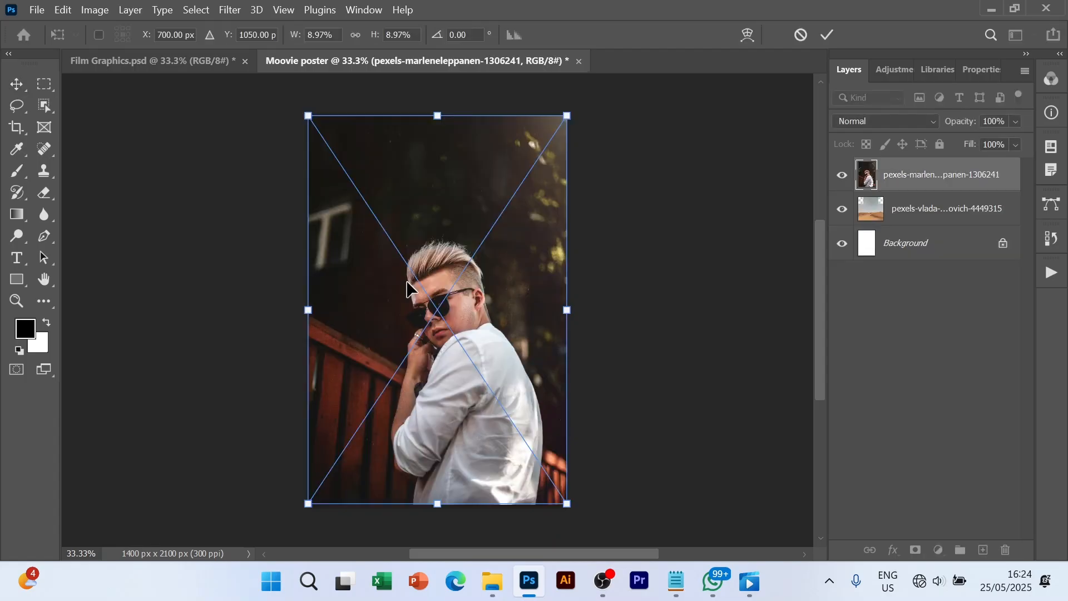
left_click(828, 35)
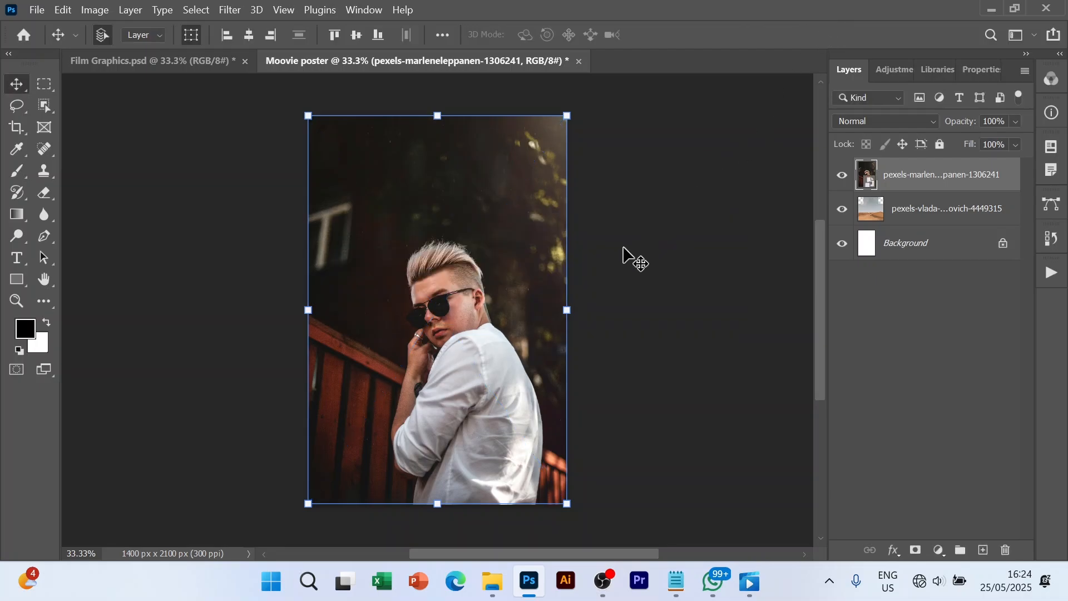
- Cut the man out of his photo by selecting the subject and adding a layer mask from the selection
left_click(196, 9)
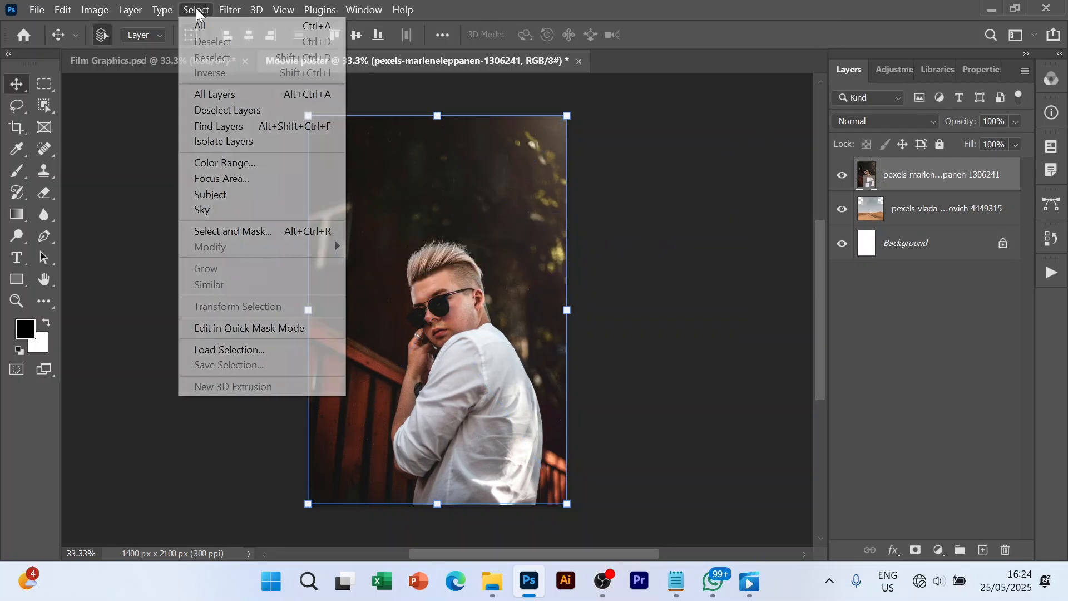
left_click(222, 194)
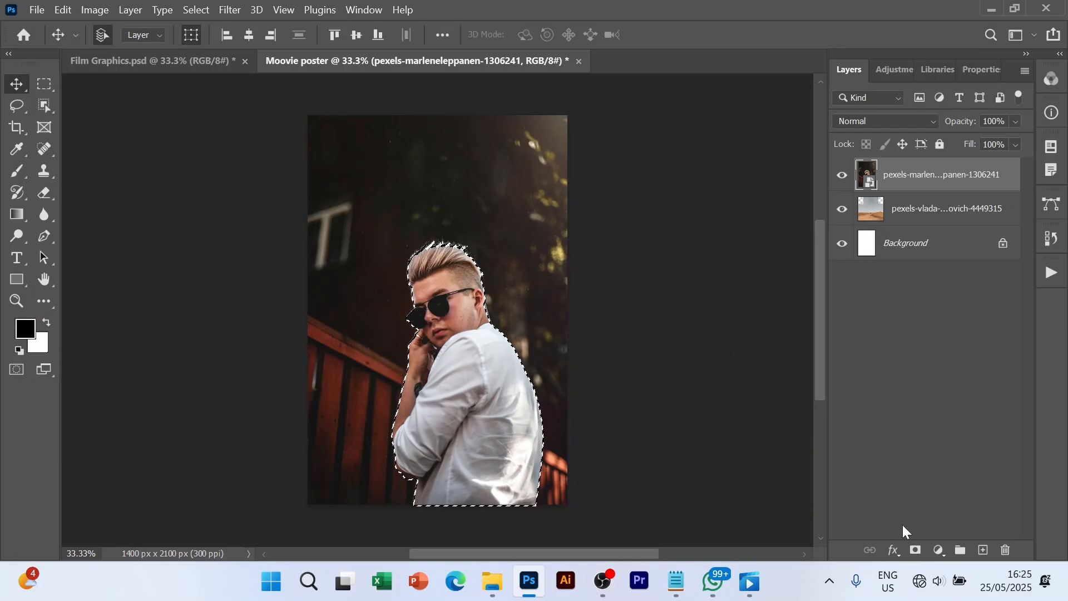
left_click(916, 551)
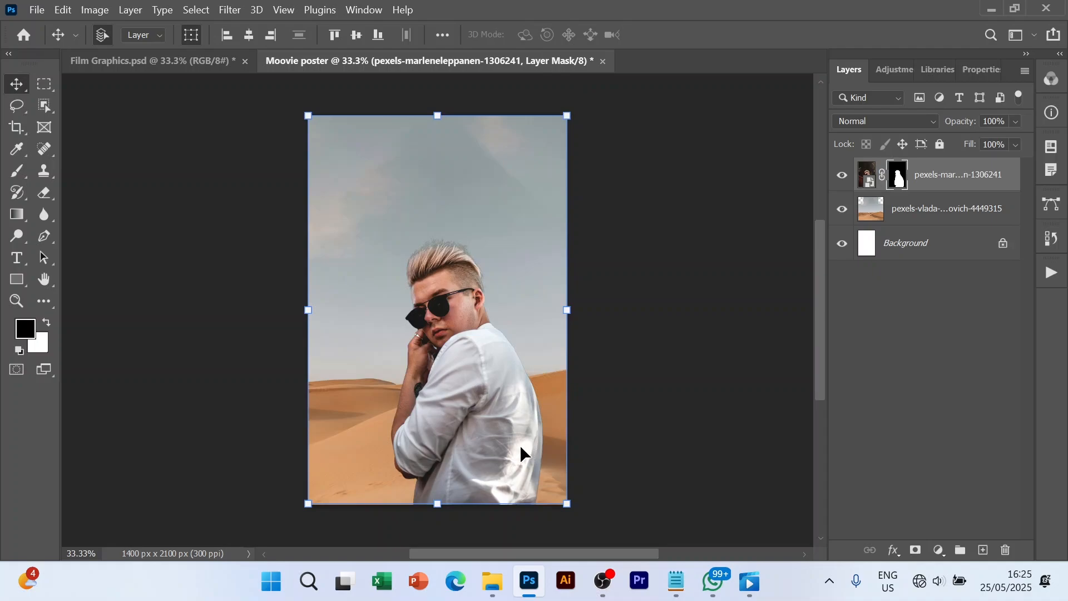
- Move the masked man to the upper-left part of the poster and enlarge him to about 120%
left_click_drag(520, 445, 421, 308)
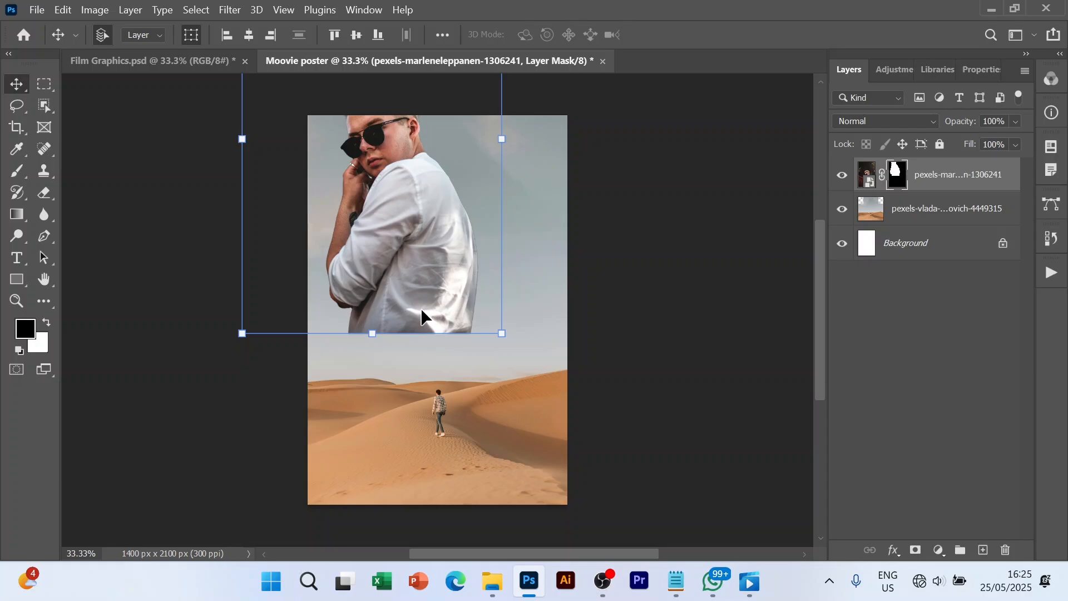
left_click_drag(242, 333, 189, 412)
left_click_drag(403, 327, 425, 365)
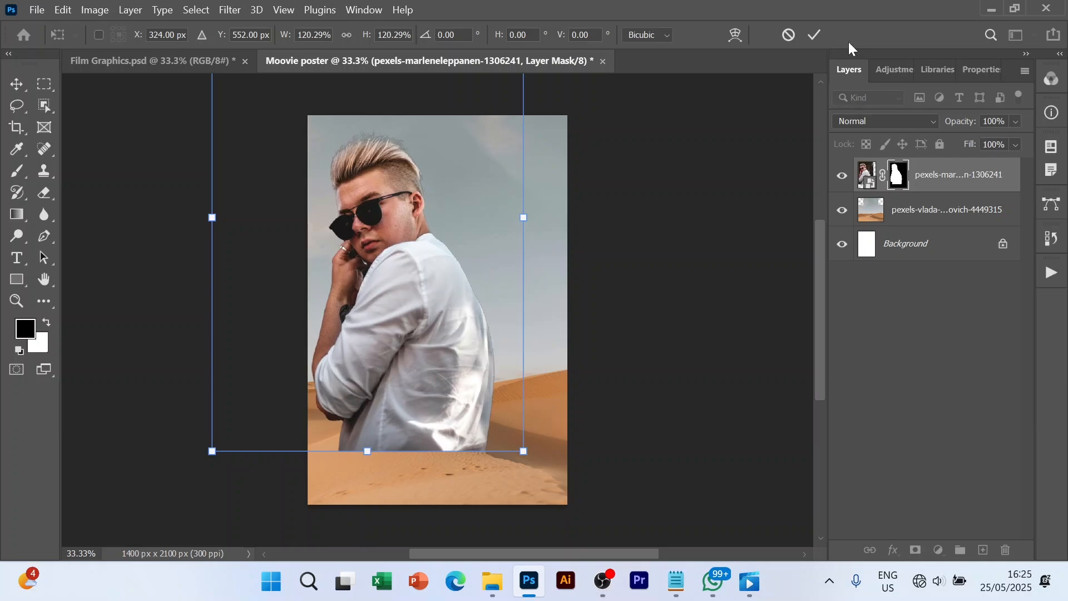
left_click(815, 34)
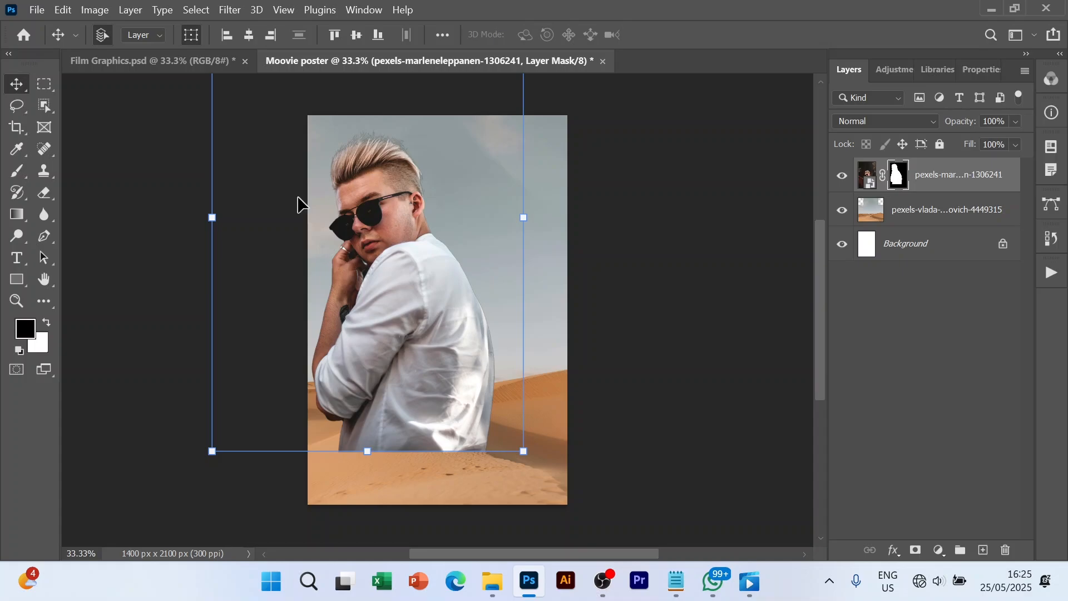
- Paint black on the man's layer mask with a soft 400 px brush to fade his lower body out above the dunes
left_click(25, 172)
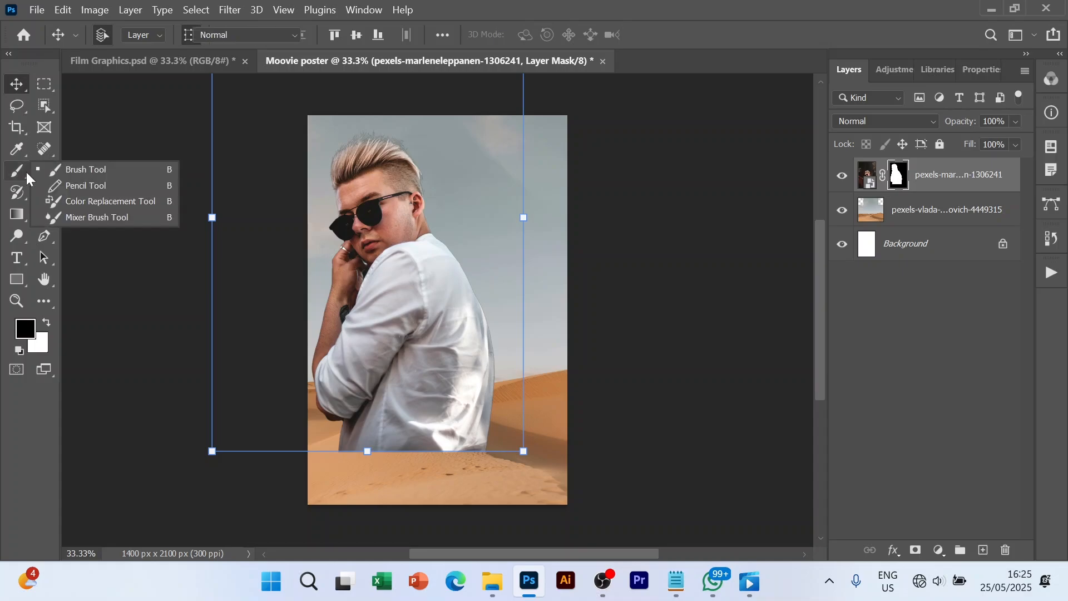
left_click(61, 162)
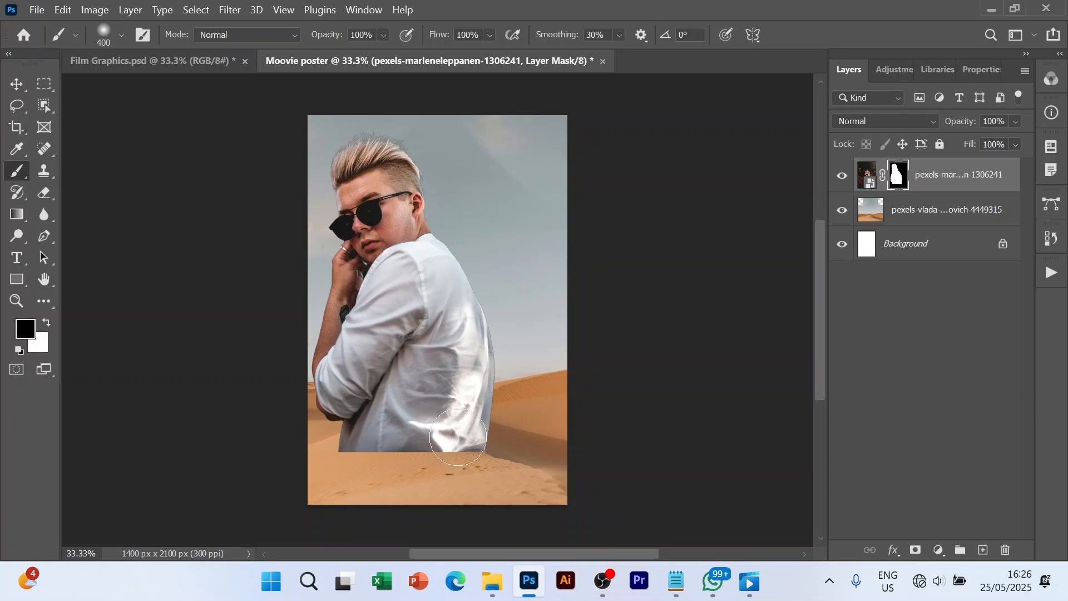
mouse_move(458, 437)
left_mouse_down()
mouse_move(494, 429)
mouse_move(469, 412)
mouse_move(342, 451)
mouse_move(286, 436)
mouse_move(322, 406)
mouse_move(347, 412)
mouse_move(393, 391)
mouse_move(514, 389)
left_mouse_up()
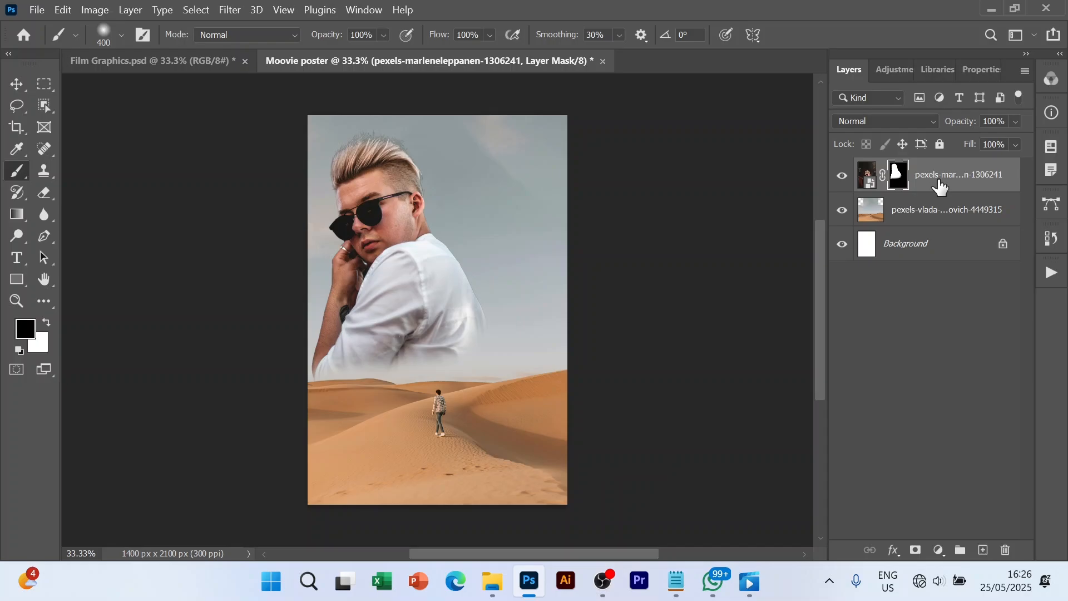
key("v")
left_click(608, 490)
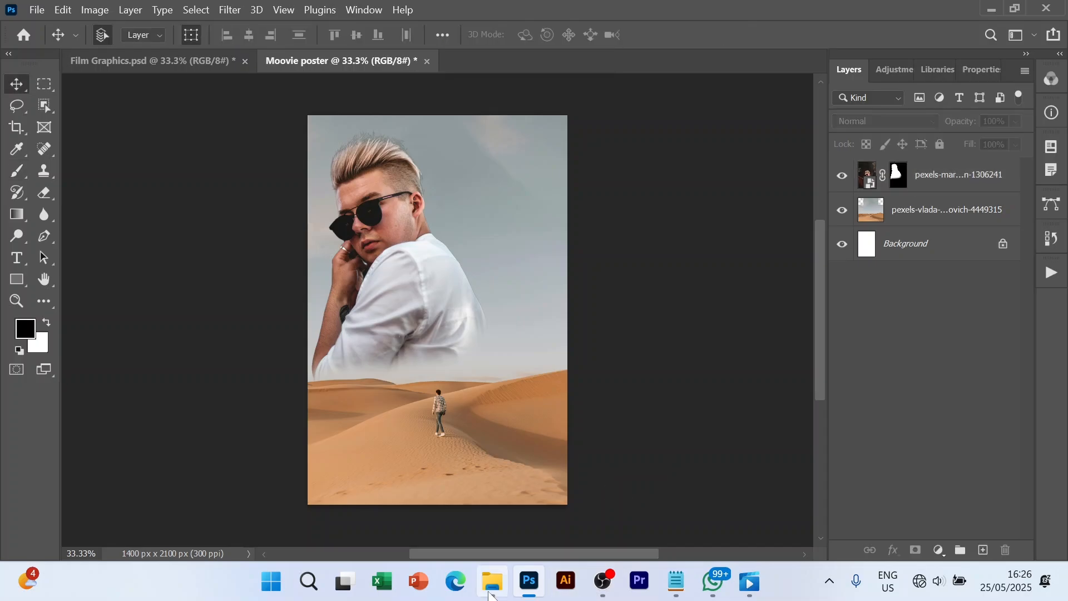
- Place the photo of the woman in the beanie, ending in 9996248, from Downloads onto the poster at full canvas width
left_click(490, 591)
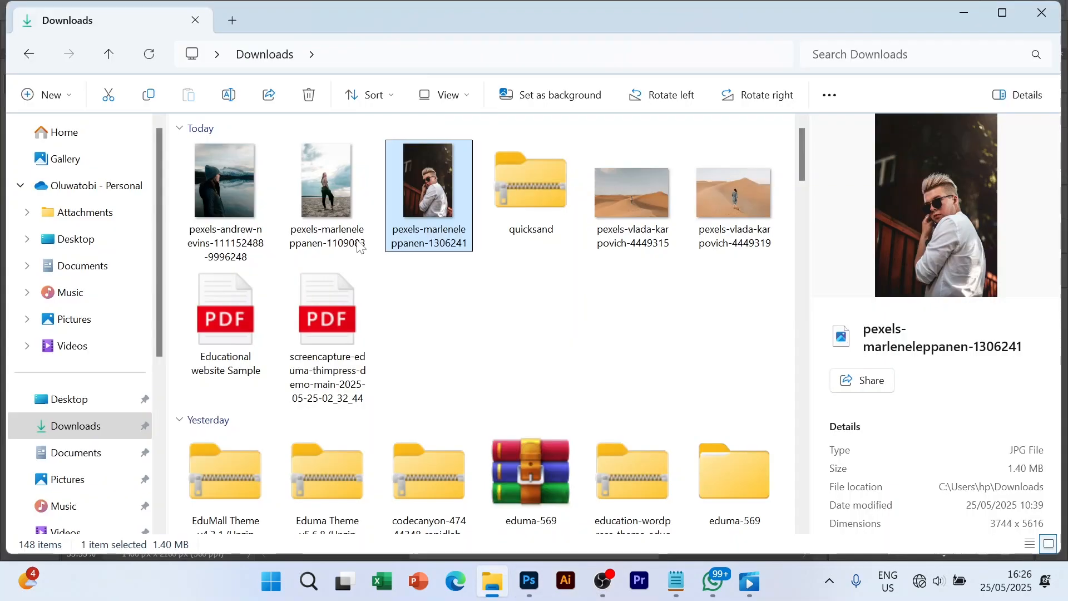
left_click_drag(224, 190, 504, 393)
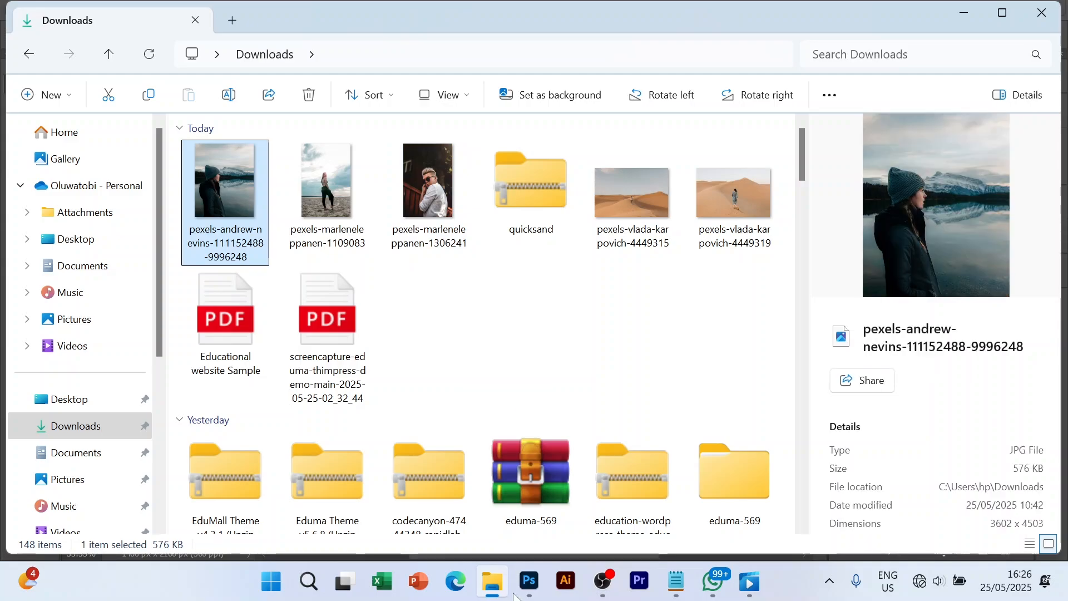
left_click(523, 590)
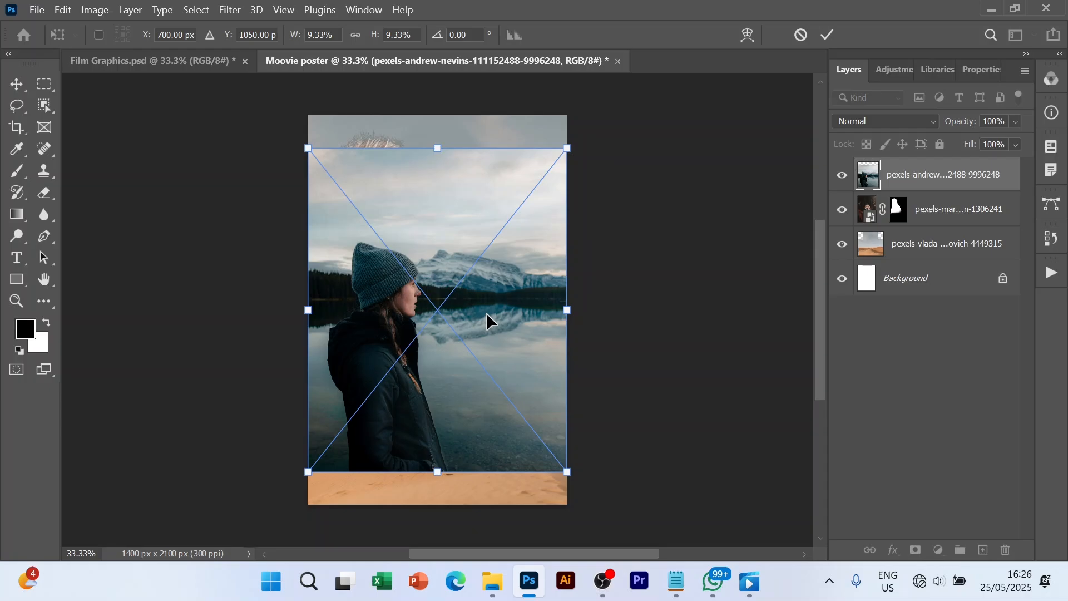
left_click(827, 35)
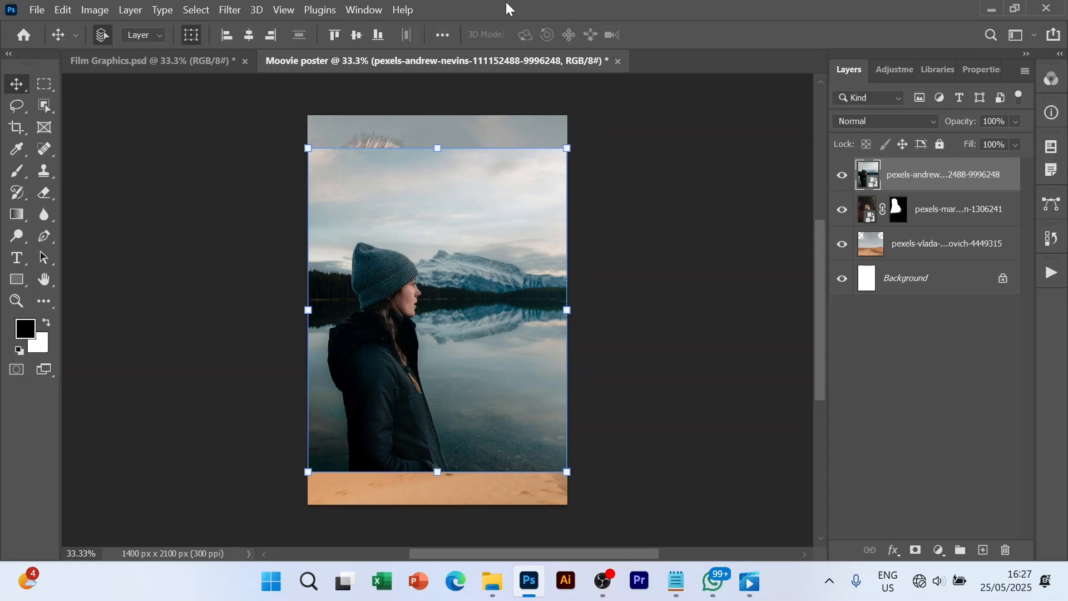
- Cut the woman out of her photo by selecting the subject and adding a layer mask from the selection
left_click(196, 10)
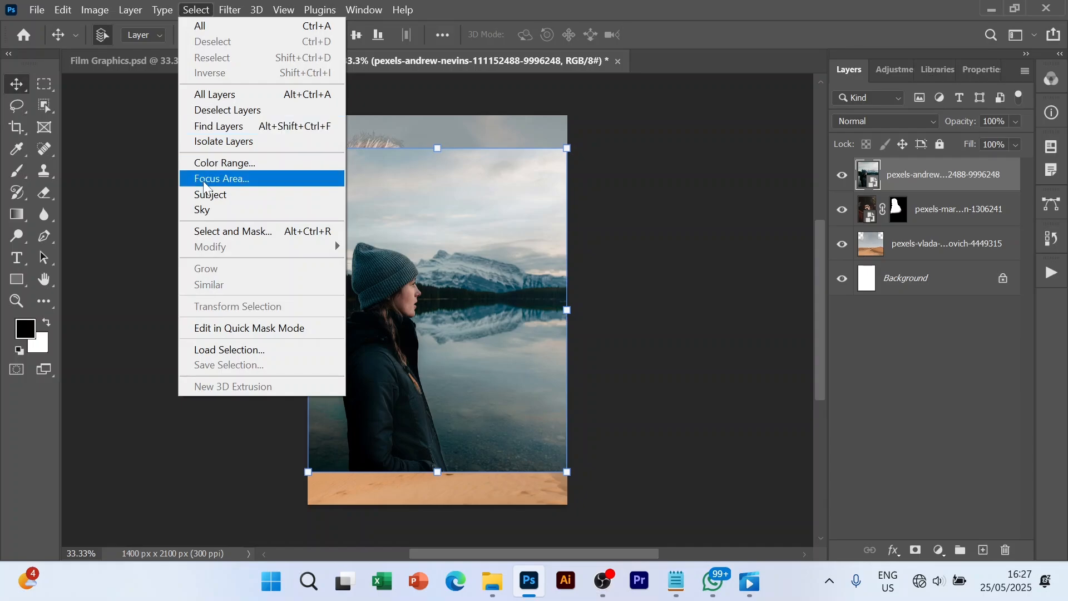
left_click(208, 195)
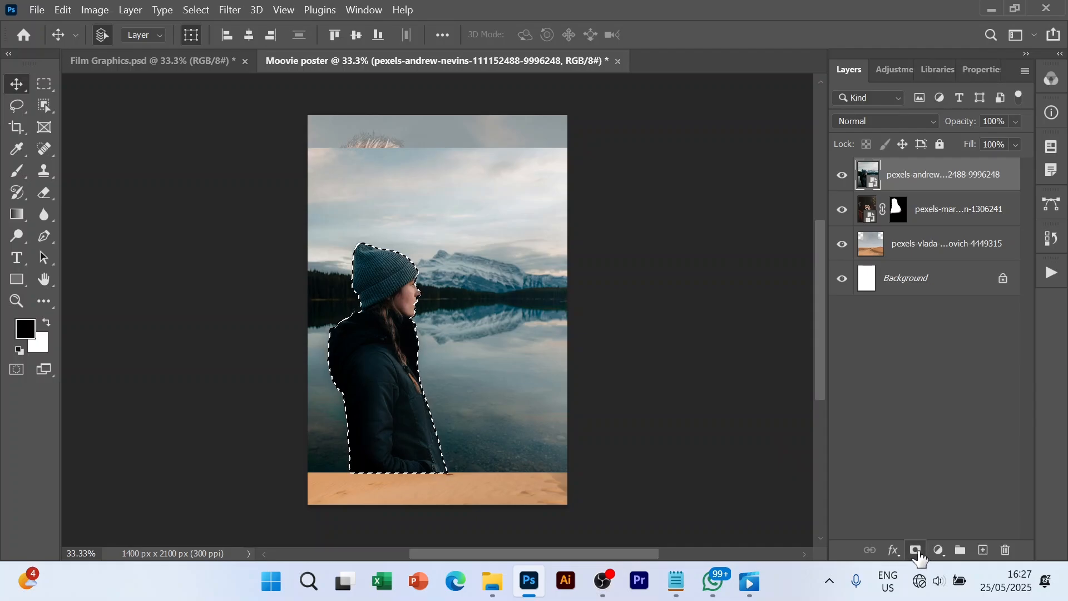
left_click(916, 551)
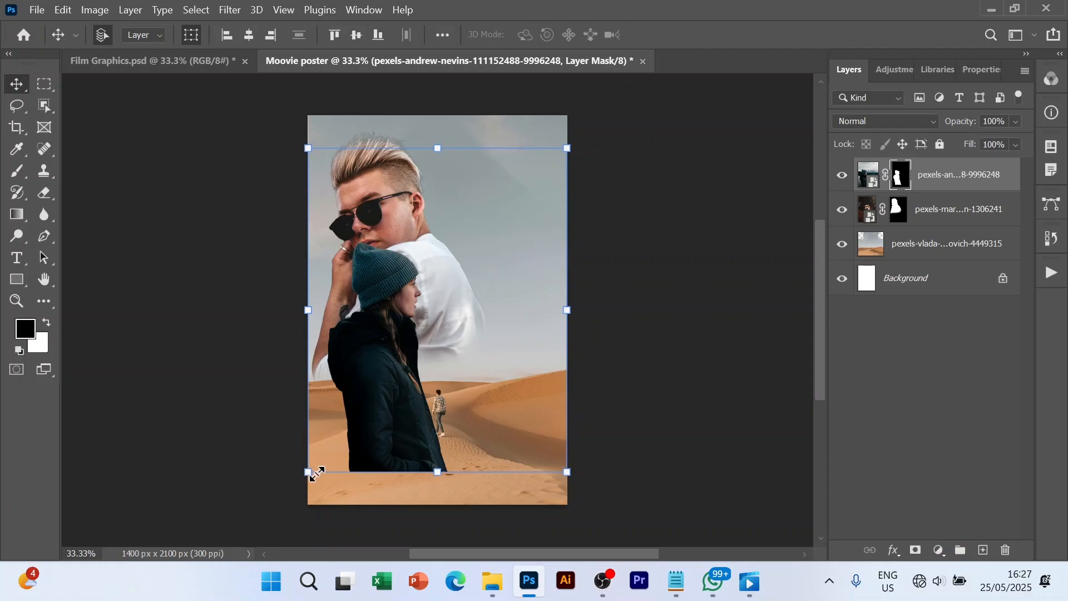
- Enlarge the masked woman to about 125% width and 119% height and move her to the poster's upper-right part beside the man
left_click_drag(305, 474, 243, 534)
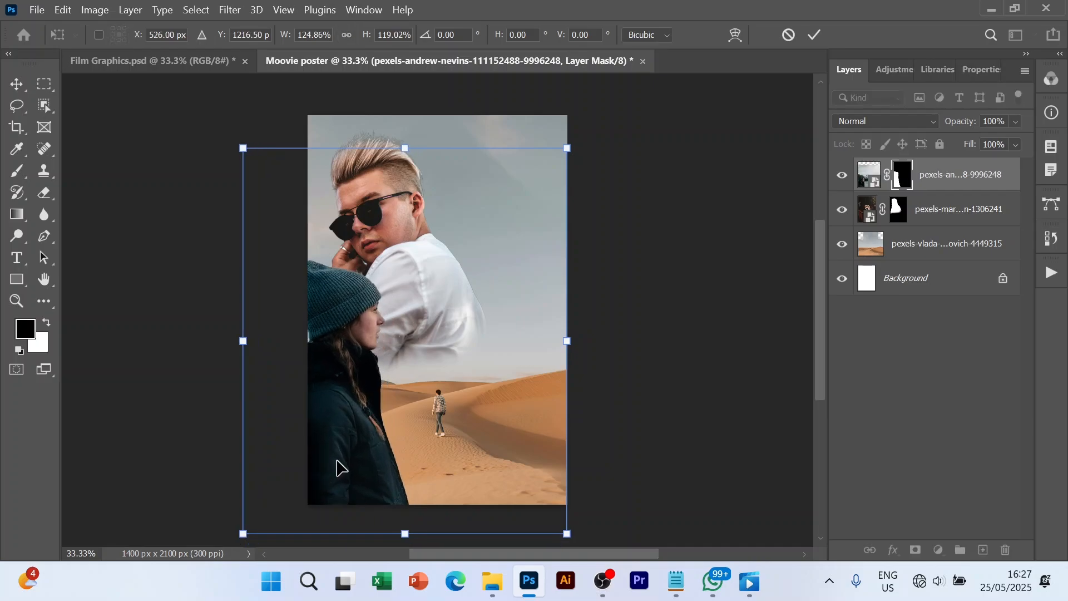
left_click_drag(341, 467, 488, 337)
left_click(811, 37)
- Paint black on the woman's layer mask with a soft 400 px brush to fade her back and lower body, then deselect the layer
key("b")
mouse_move(461, 411)
left_mouse_down()
mouse_move(630, 368)
mouse_move(450, 367)
mouse_move(464, 424)
mouse_move(446, 195)
left_mouse_up()
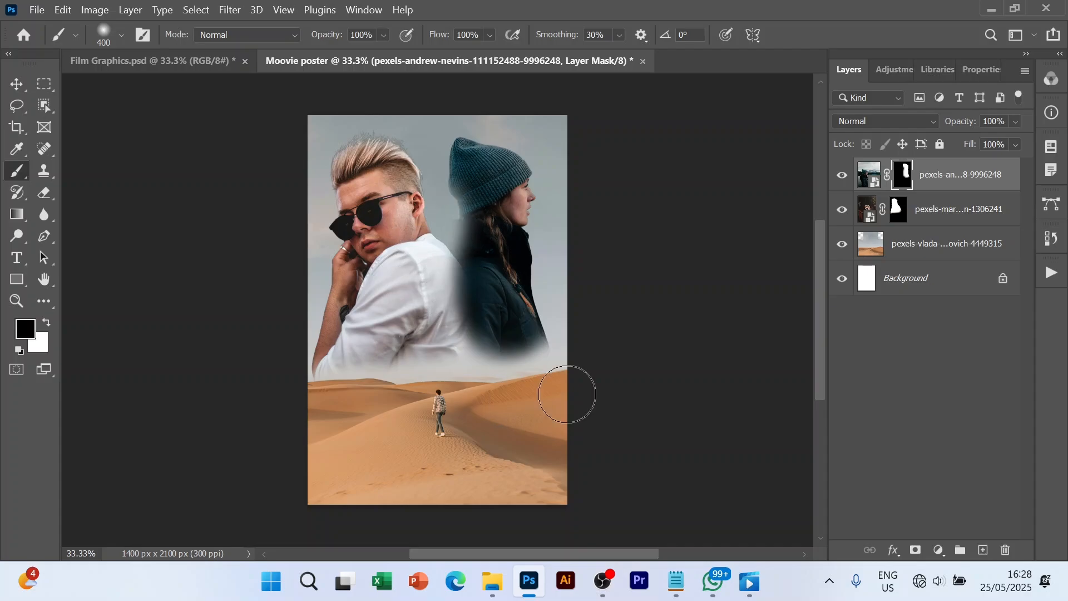
key("ctrl+plus")
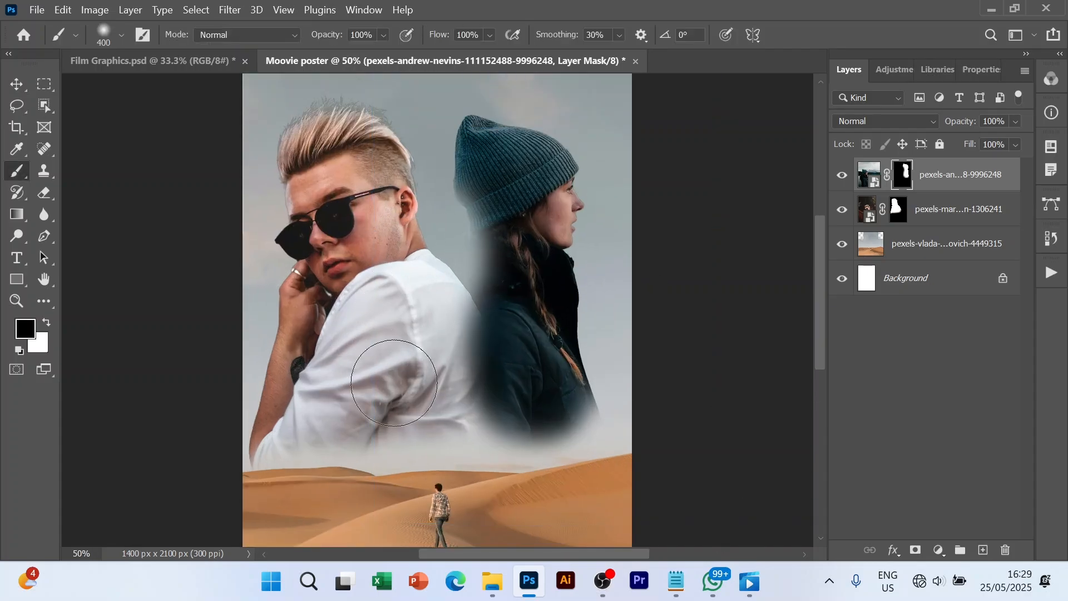
key("ctrl+minus")
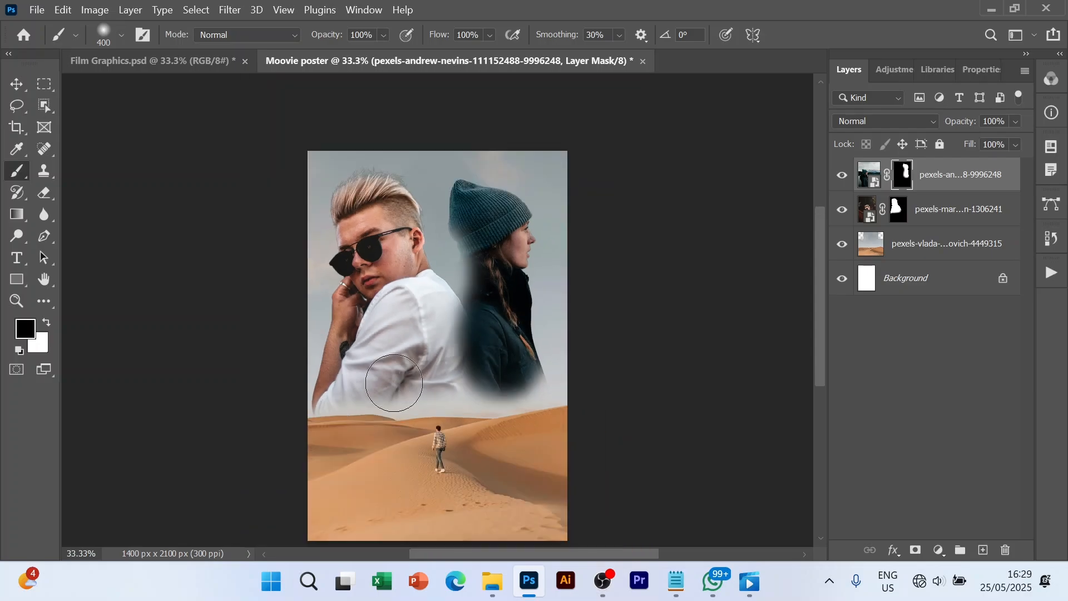
key("v")
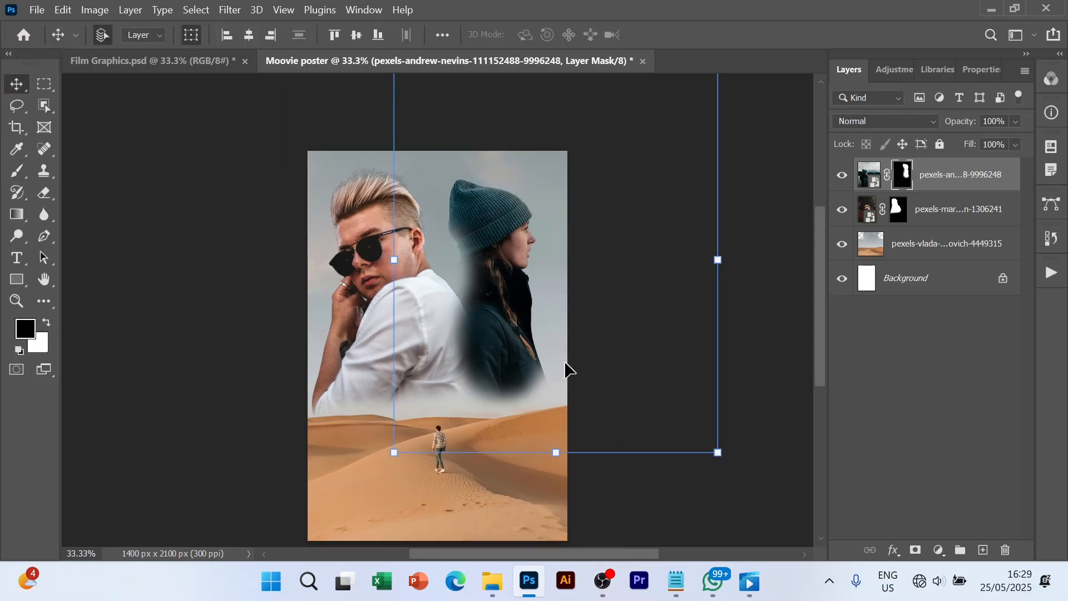
left_click(745, 458)
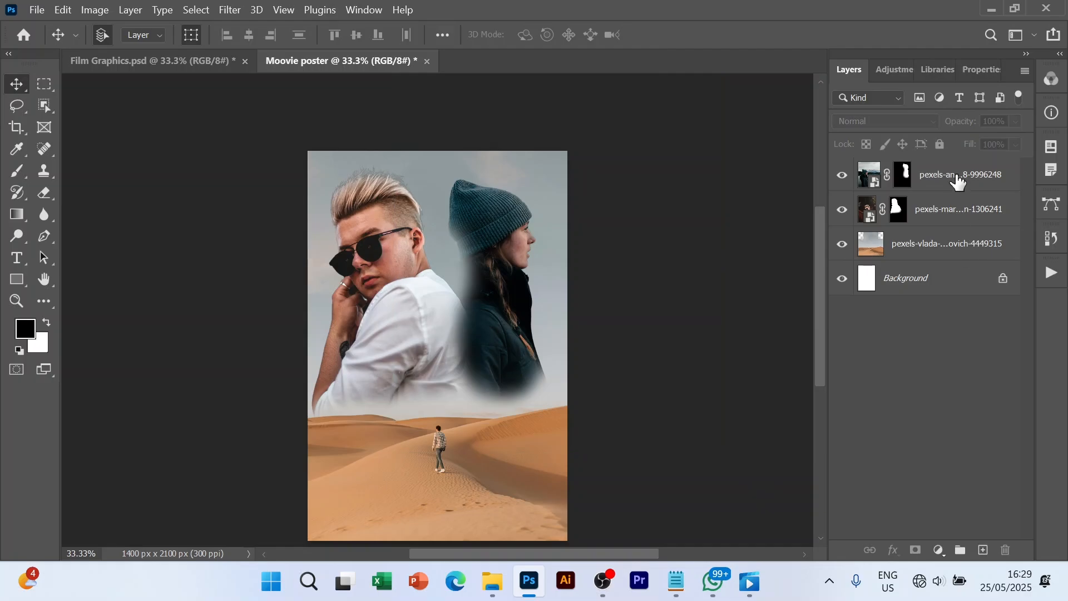
- Add a Brightness/Contrast adjustment layer above all layers with brightness 26 and contrast 15
left_click(940, 551)
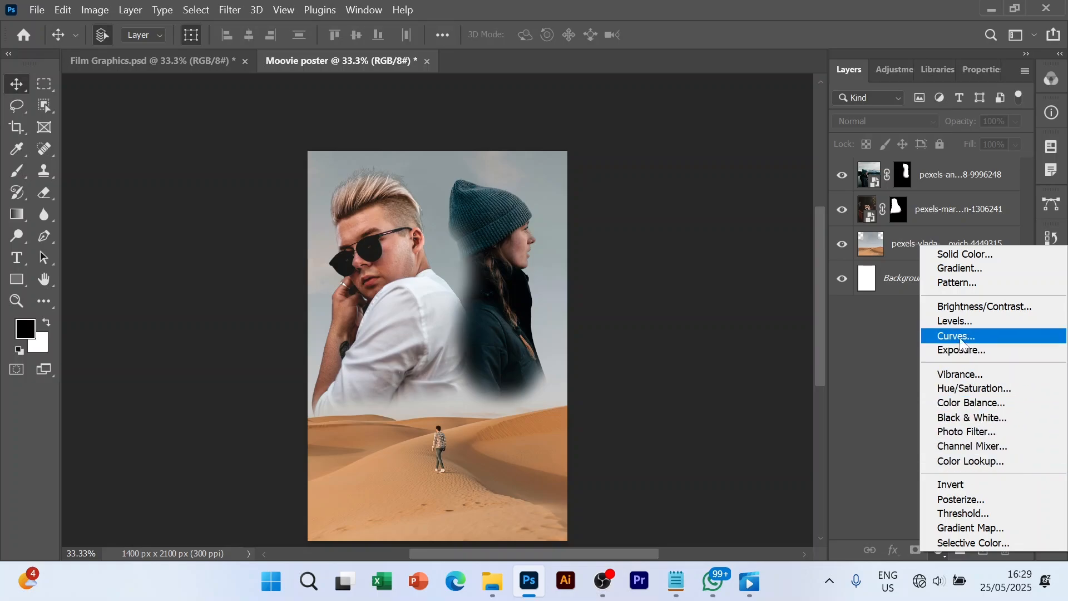
left_click(966, 303)
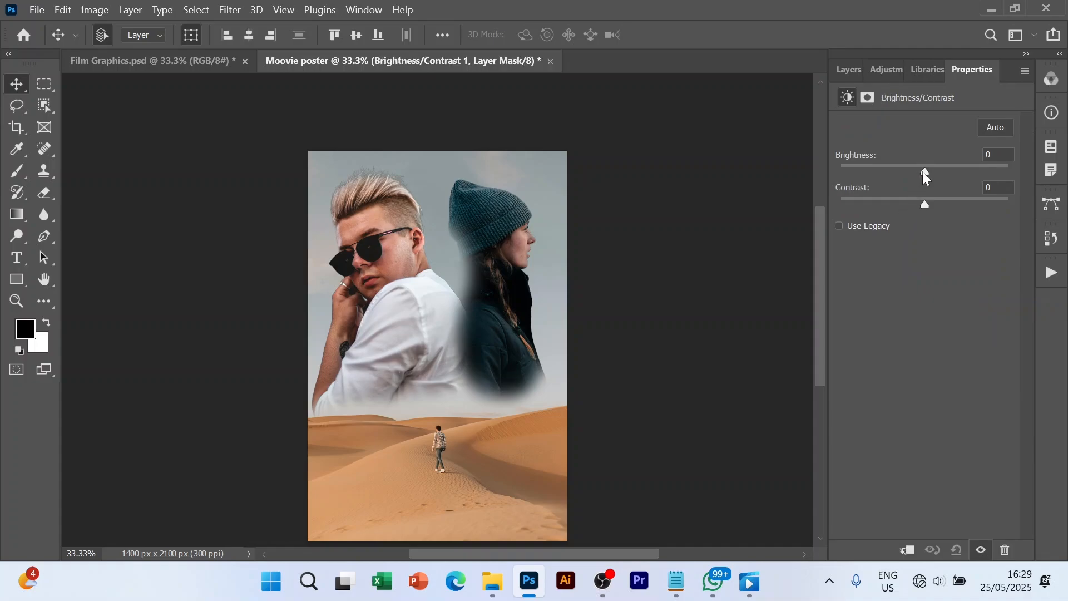
mouse_move(923, 171)
left_mouse_down()
mouse_move(936, 171)
mouse_move(924, 202)
mouse_move(938, 204)
mouse_move(940, 171)
left_mouse_up()
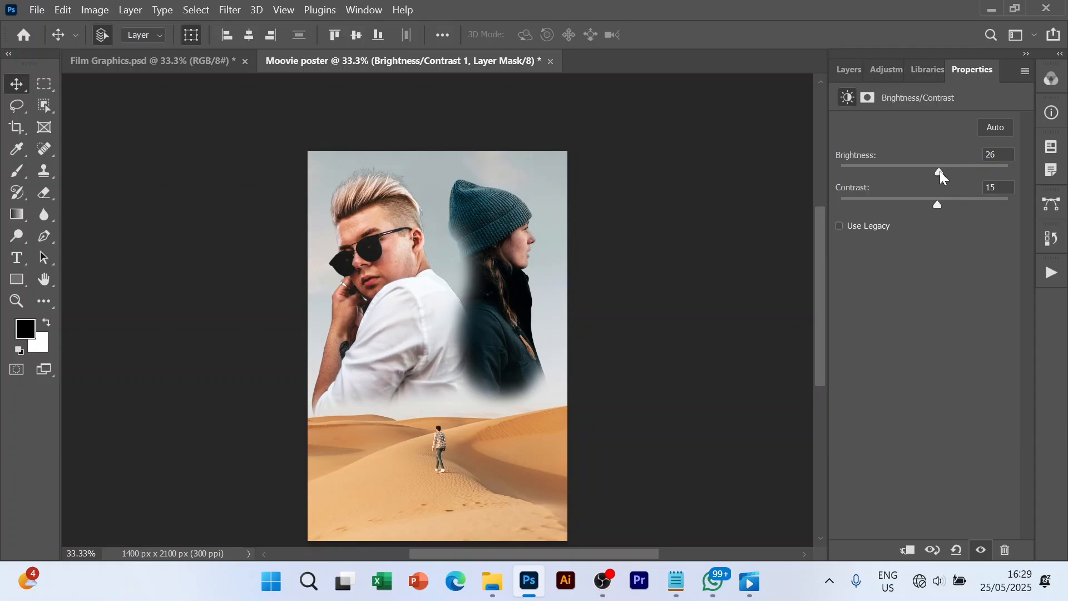
left_click(850, 68)
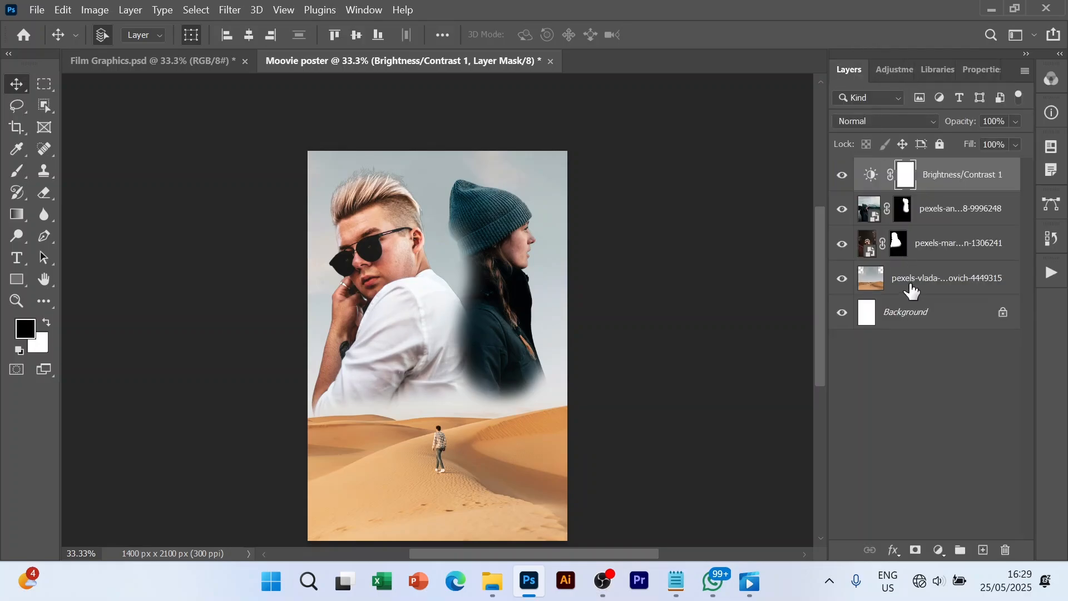
- Add a Hue/Saturation adjustment layer on top and raise the poster's overall saturation slightly
left_click(940, 551)
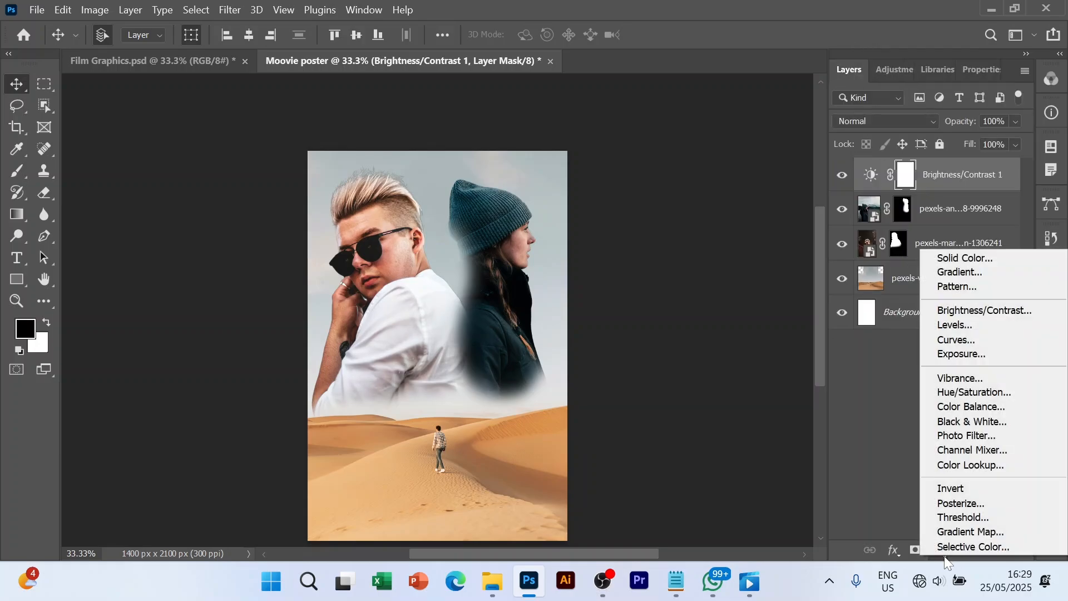
left_click(972, 393)
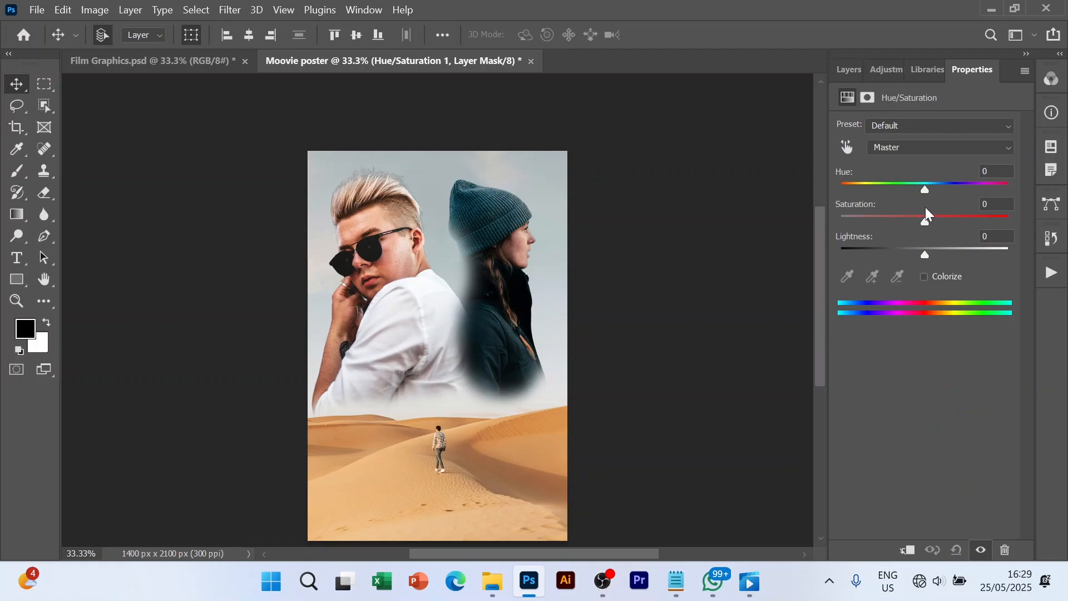
left_click_drag(925, 220, 943, 222)
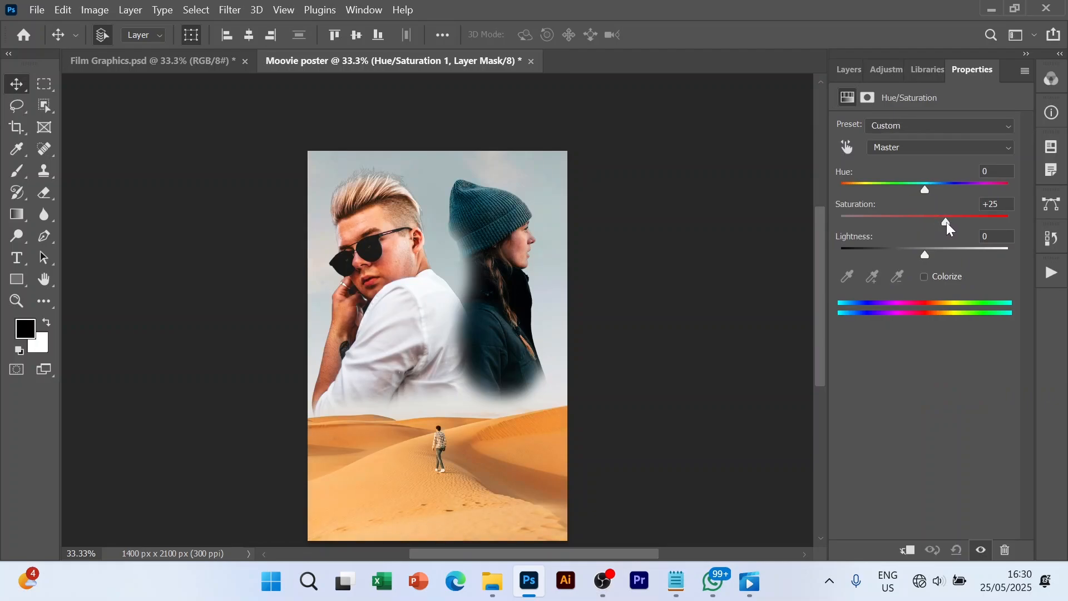
left_click_drag(944, 228, 937, 223)
mouse_move(929, 184)
left_mouse_down()
mouse_move(938, 188)
mouse_move(926, 188)
left_mouse_up()
left_click(846, 72)
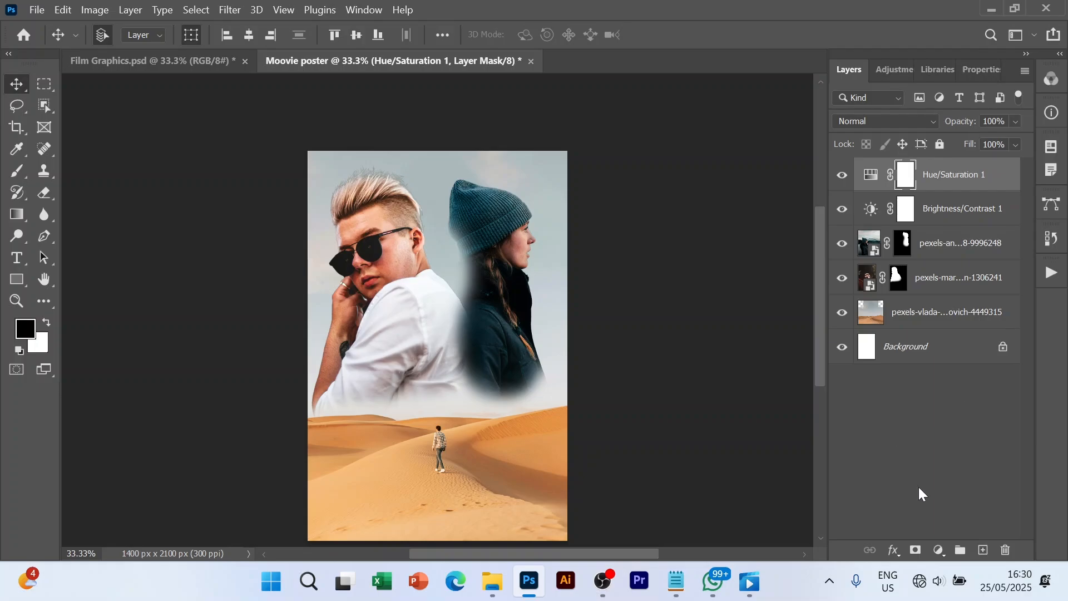
- Add a Photo Filter adjustment layer and set its colour to 00ccff, copied from the colour notes in Notepad
left_click(939, 551)
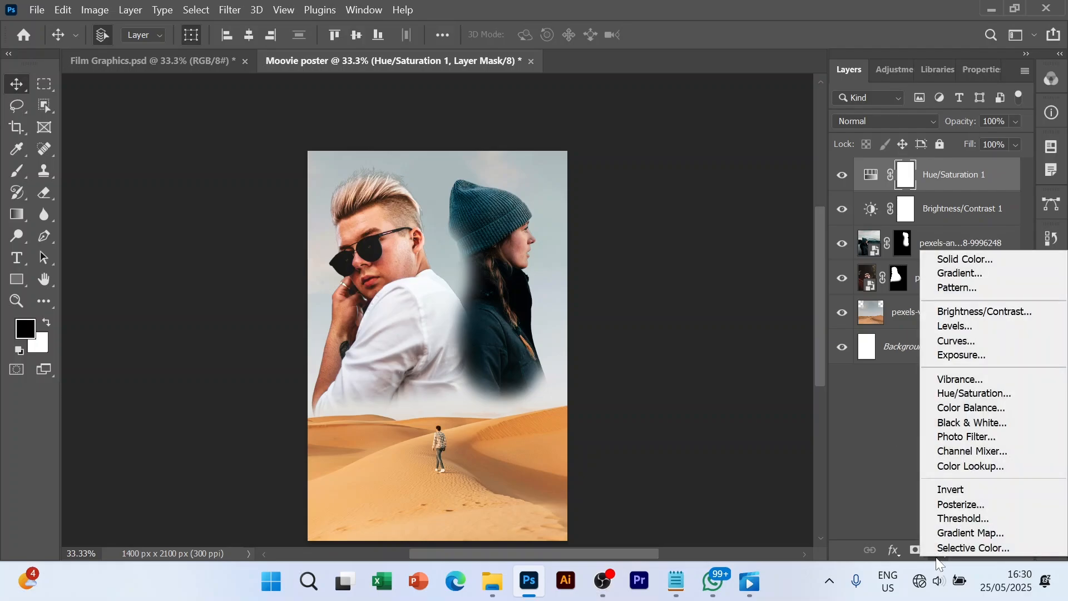
left_click(968, 438)
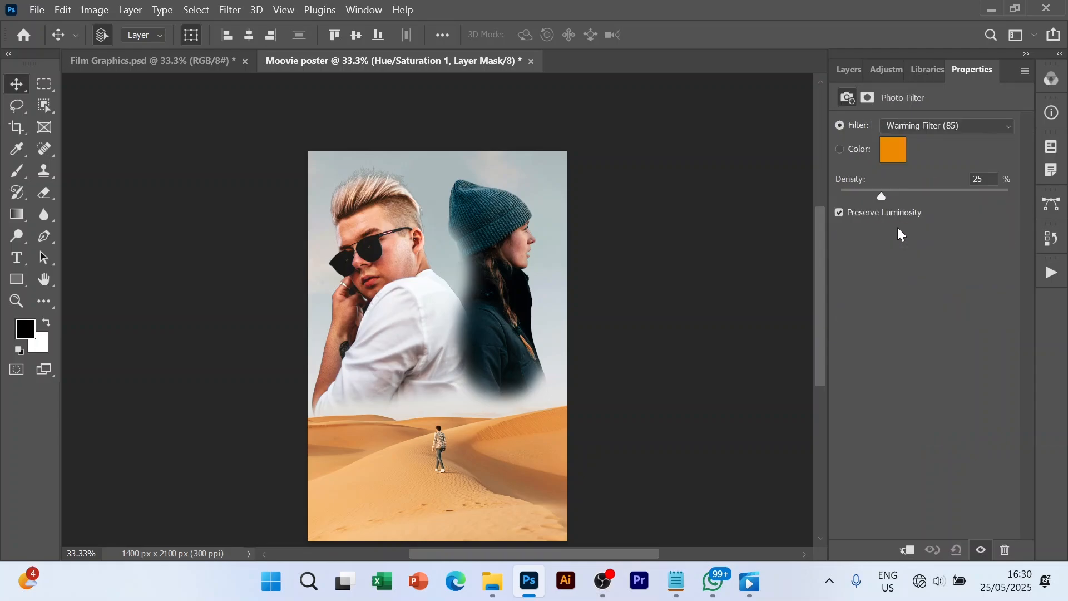
left_click(890, 158)
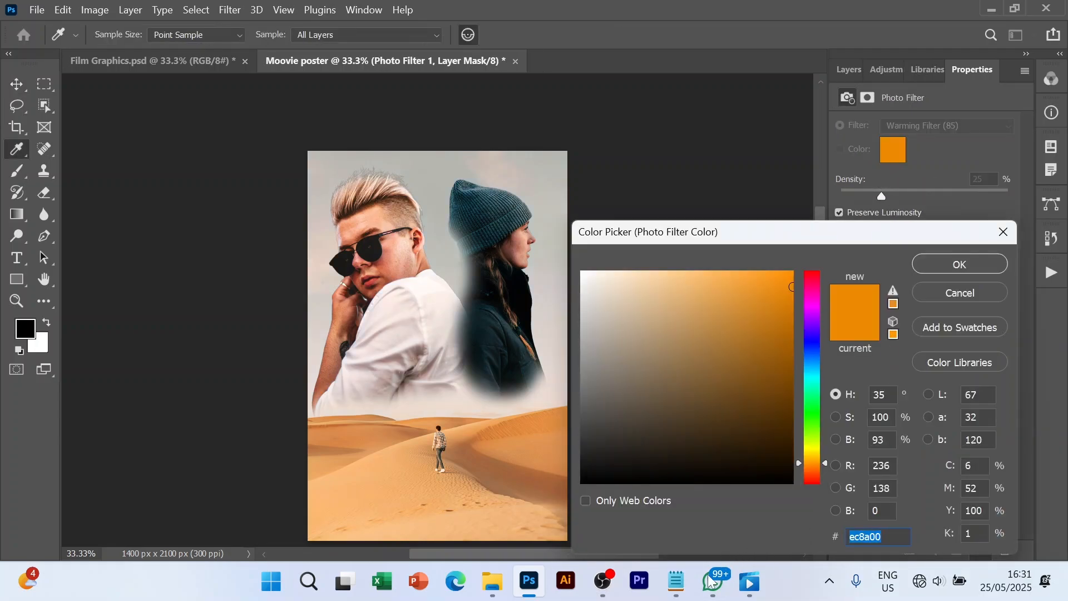
left_click(676, 581)
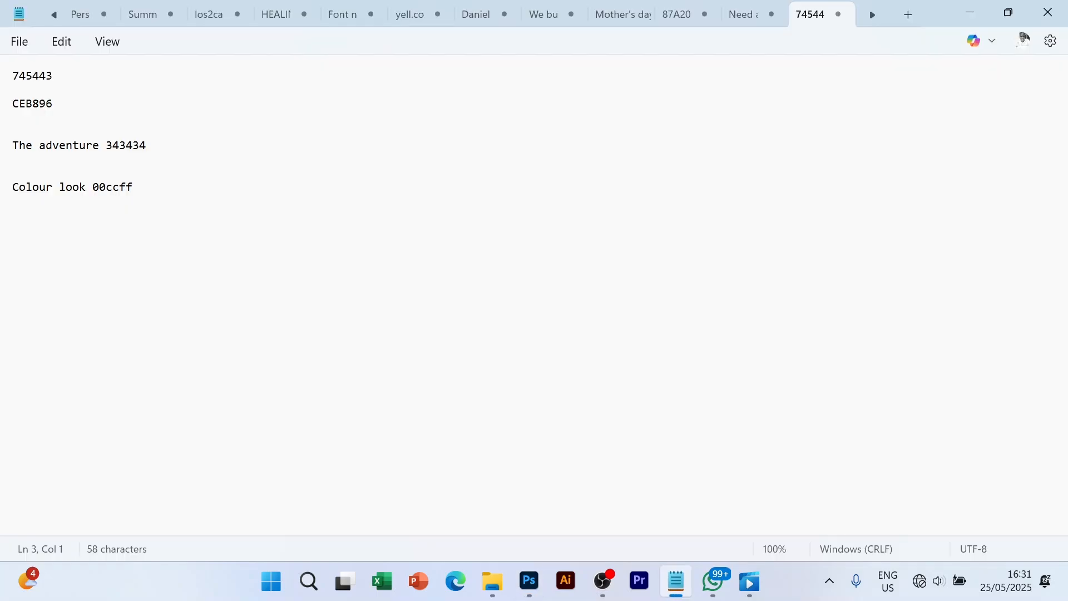
double_click(109, 187)
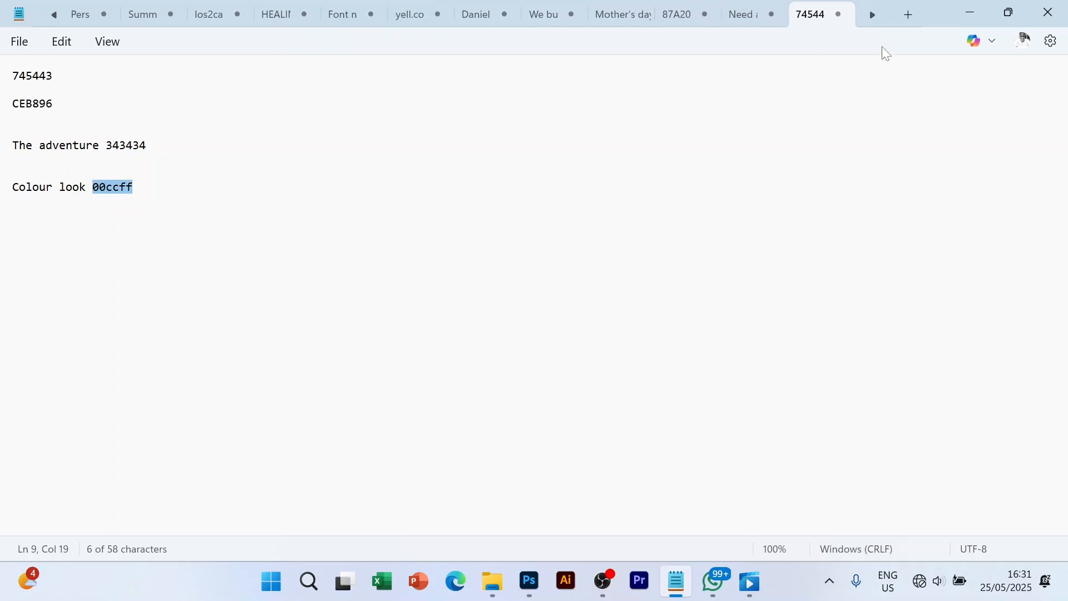
left_click(957, 8)
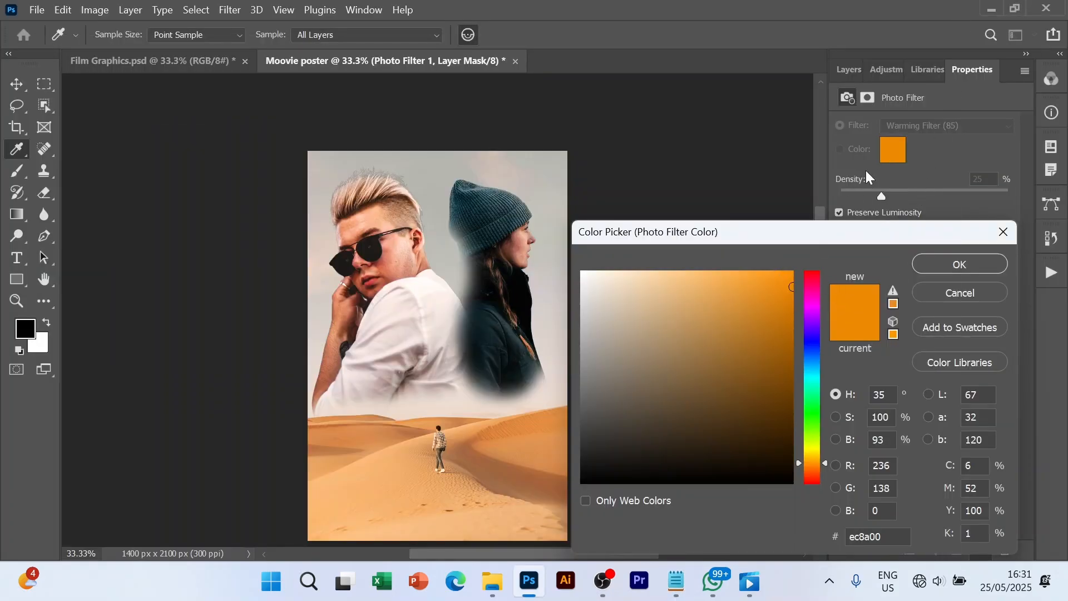
left_click(885, 537)
type("00ccff")
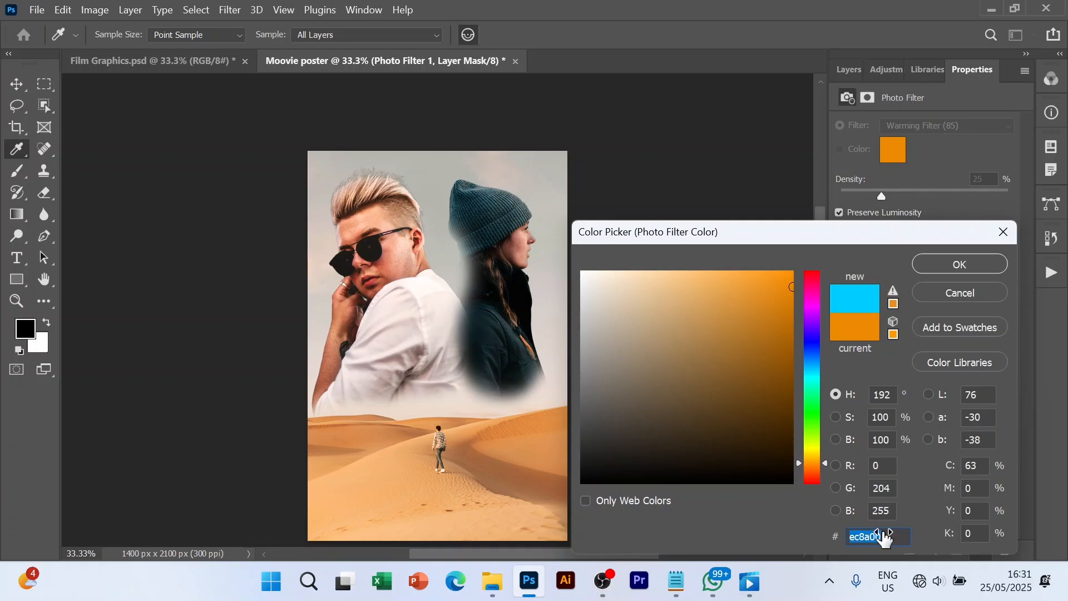
left_click(975, 266)
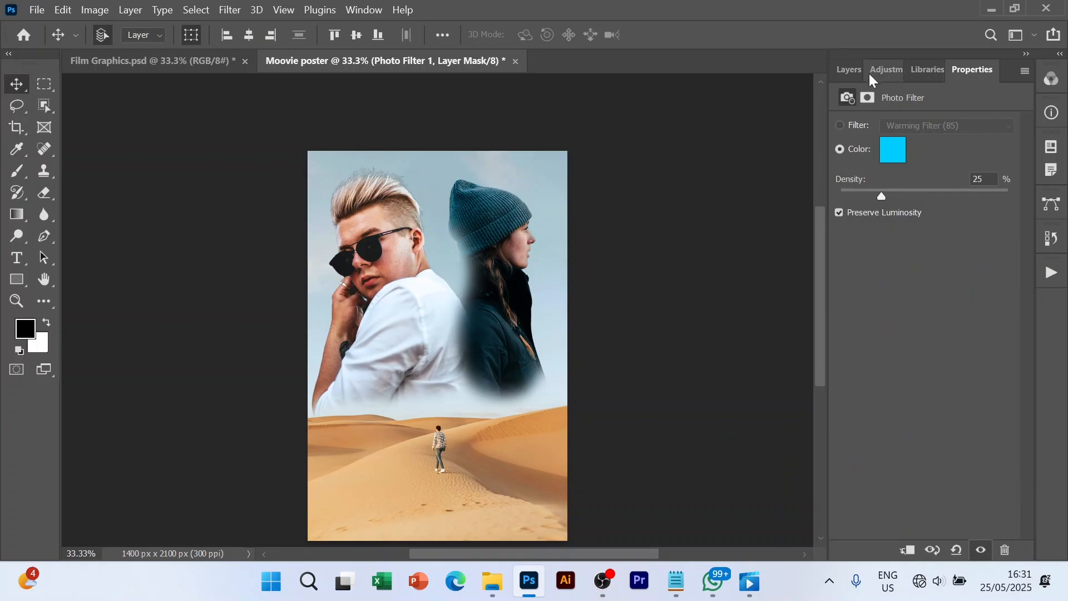
left_click(848, 73)
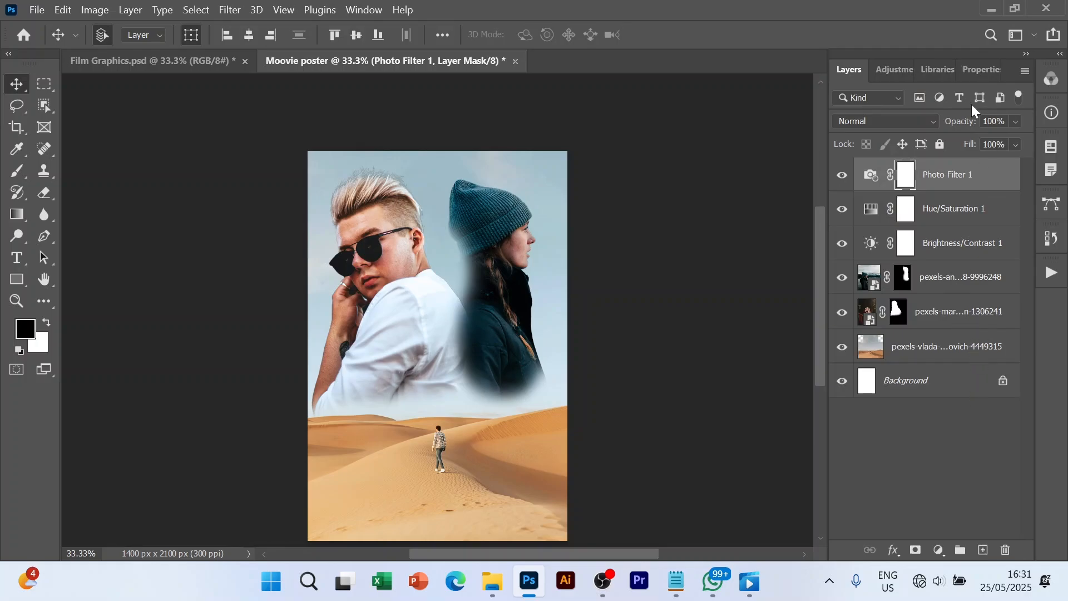
- Add a Color Lookup adjustment layer using the 3D LUT "Kodak 5218 Kodak 2383 (by Adobe).cube"
left_click(940, 551)
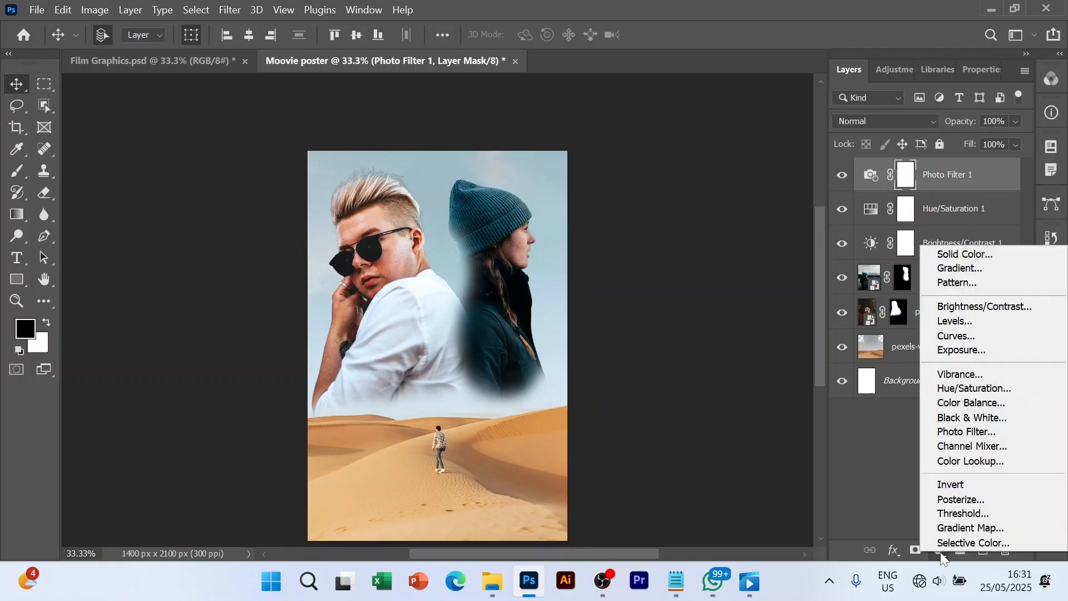
left_click(971, 459)
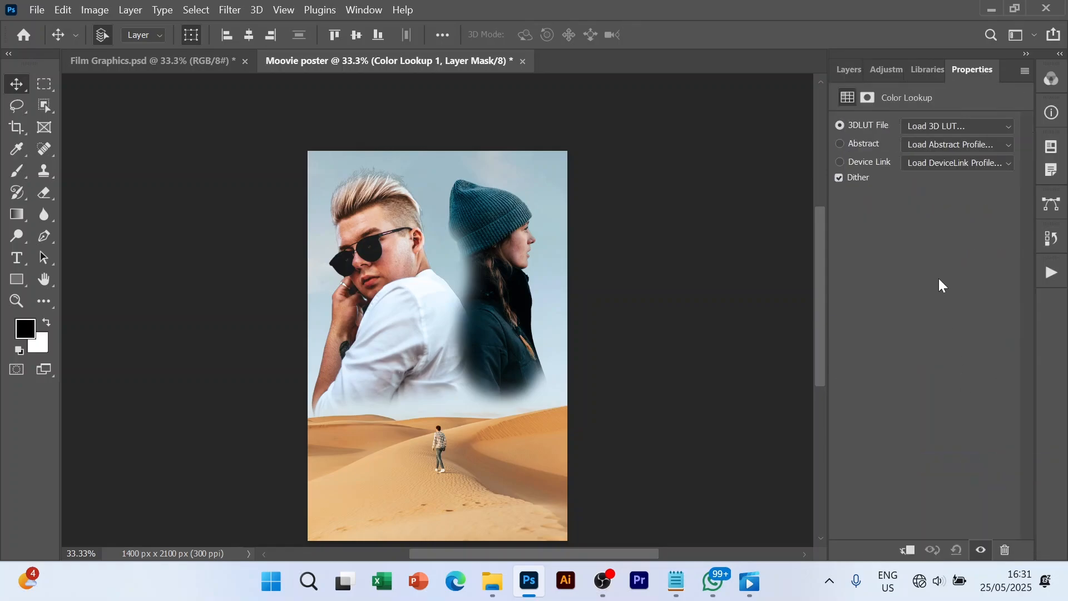
left_click(1006, 125)
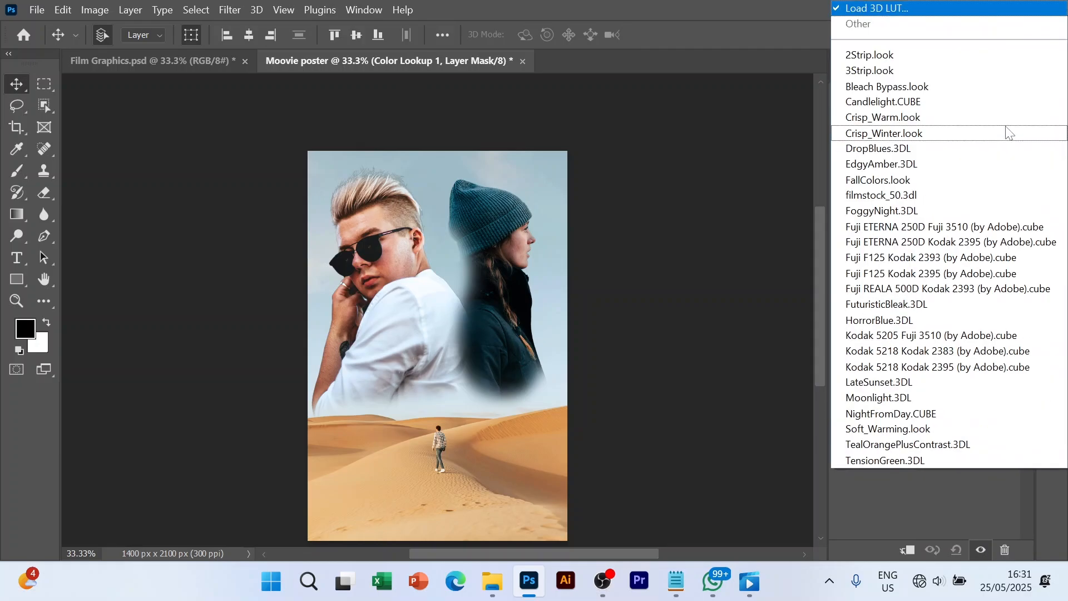
left_click(900, 352)
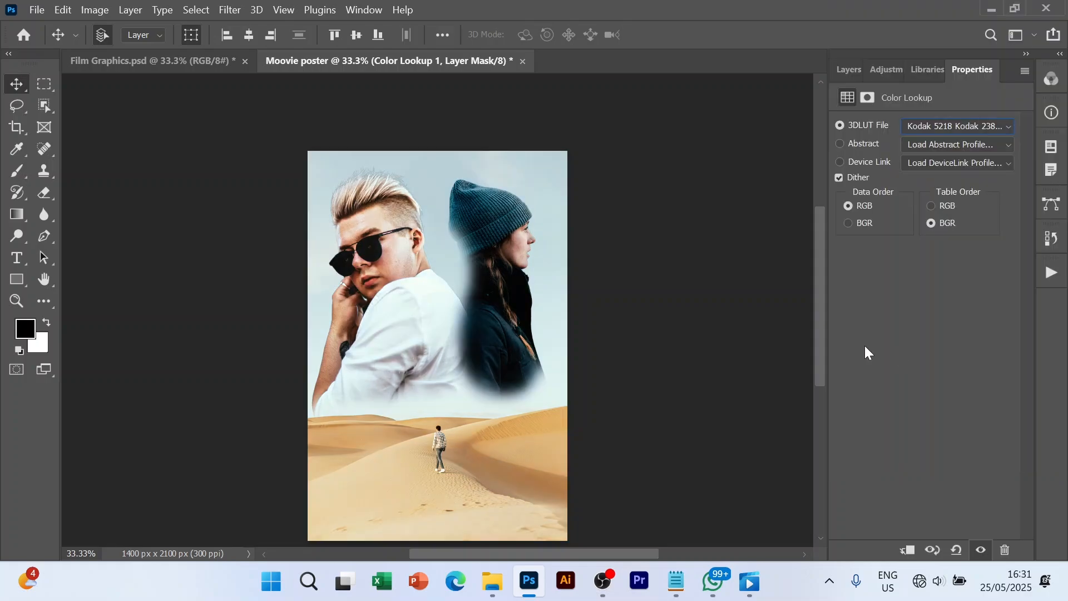
left_click(843, 71)
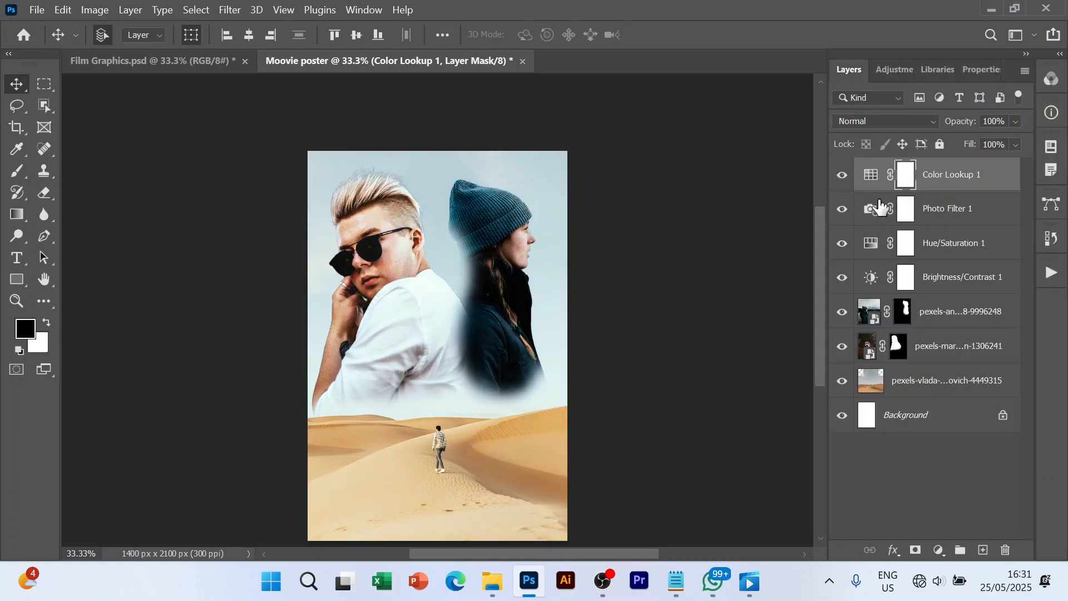
- Add a text line above all layers with the two actors' full names, spaced widely apart, across the poster's upper edge
left_click(920, 449)
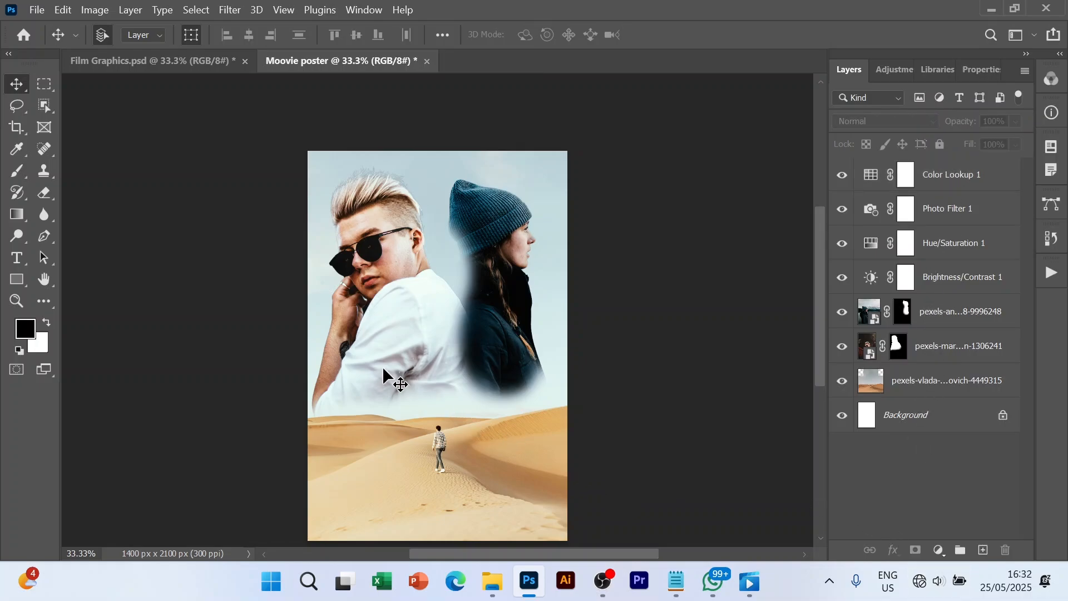
key("t")
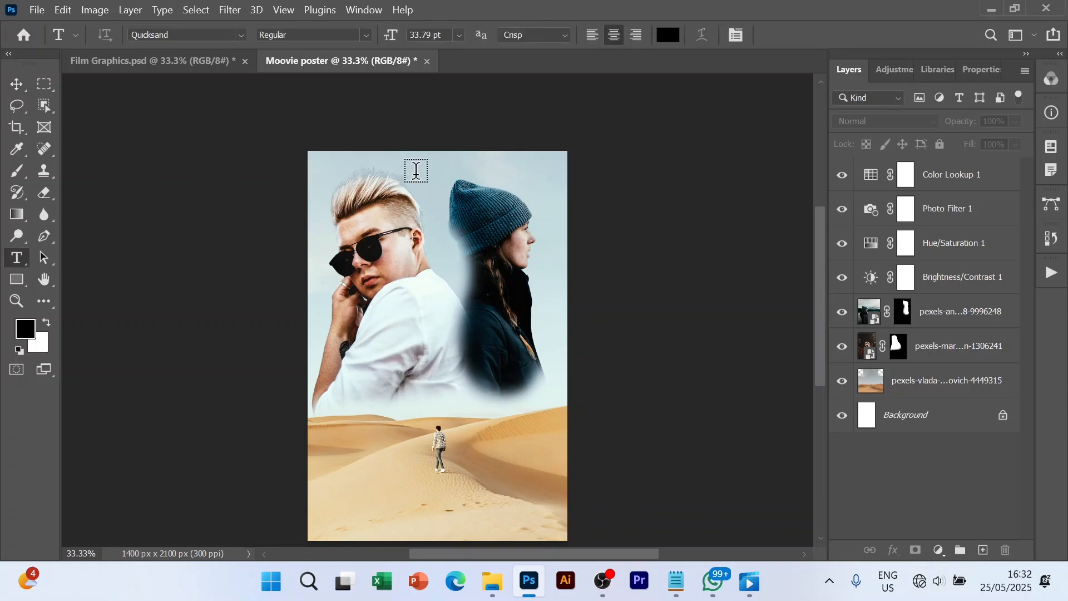
left_click(414, 166)
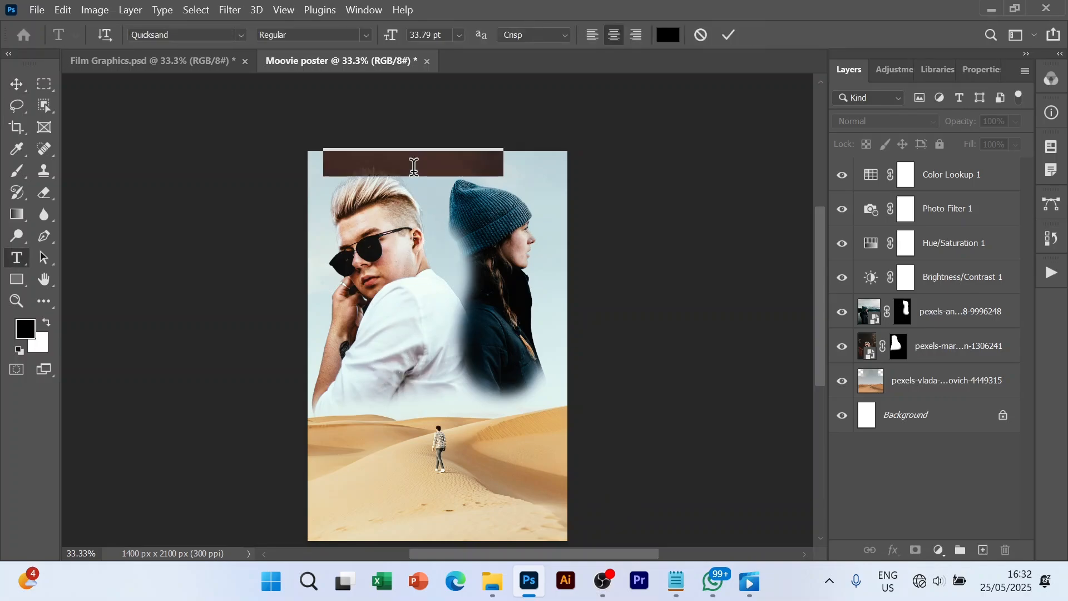
type("JAMES SMITH       MILL JA")
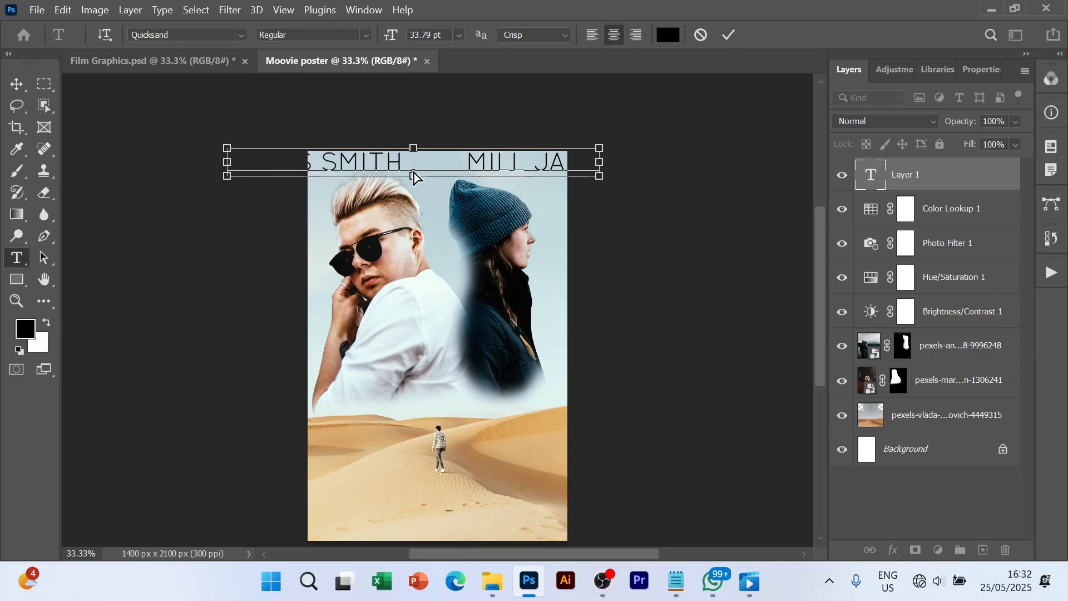
- Set the actors' names to Bold at 16 pt and widen the gap between the two names
key("ctrl+a")
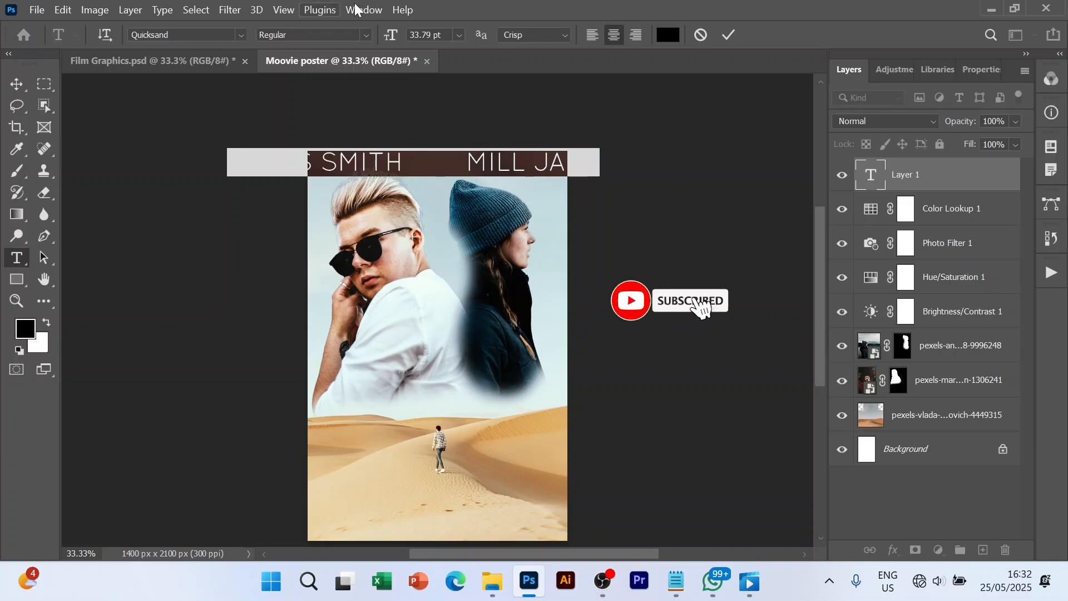
left_click(363, 32)
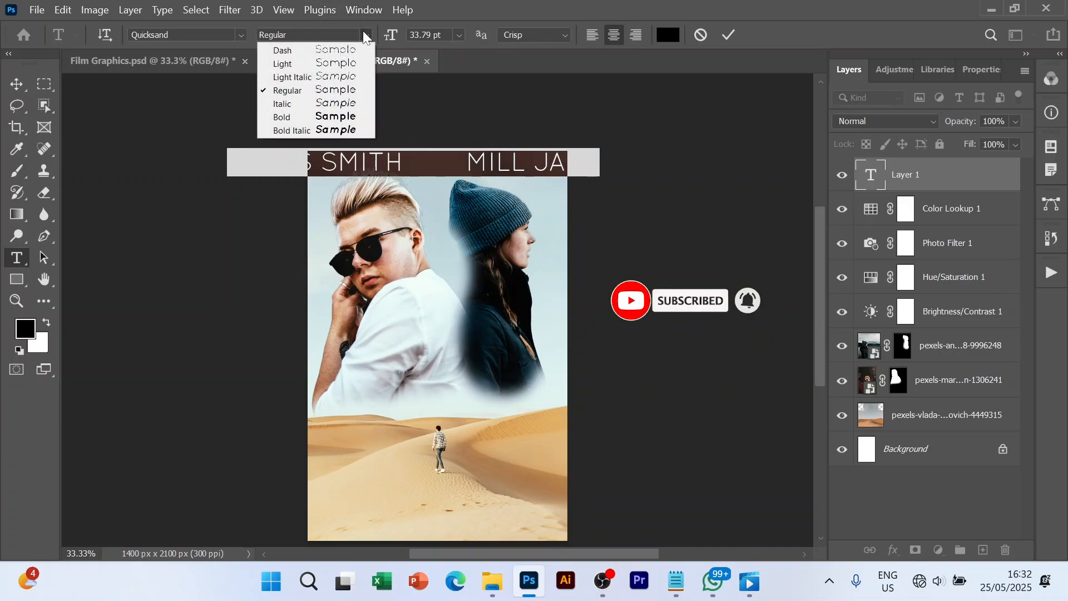
left_click(290, 116)
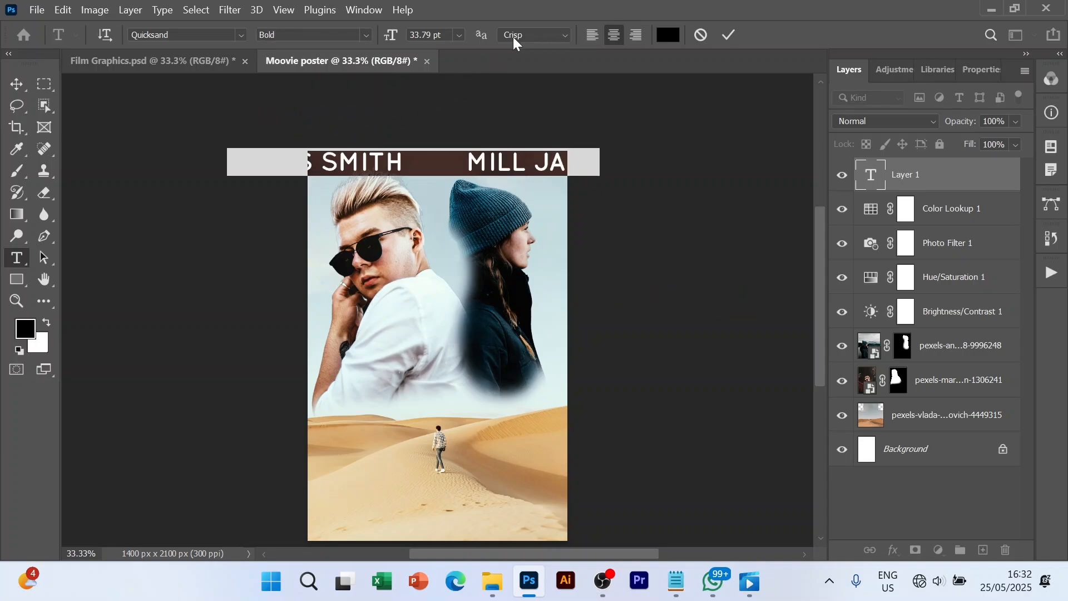
left_click(460, 35)
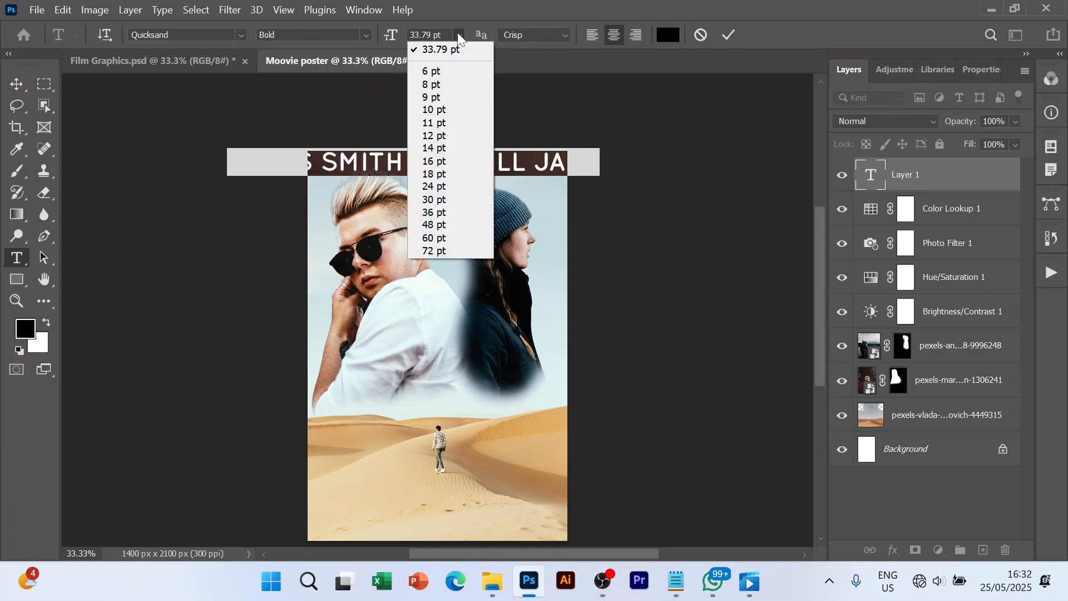
left_click(432, 185)
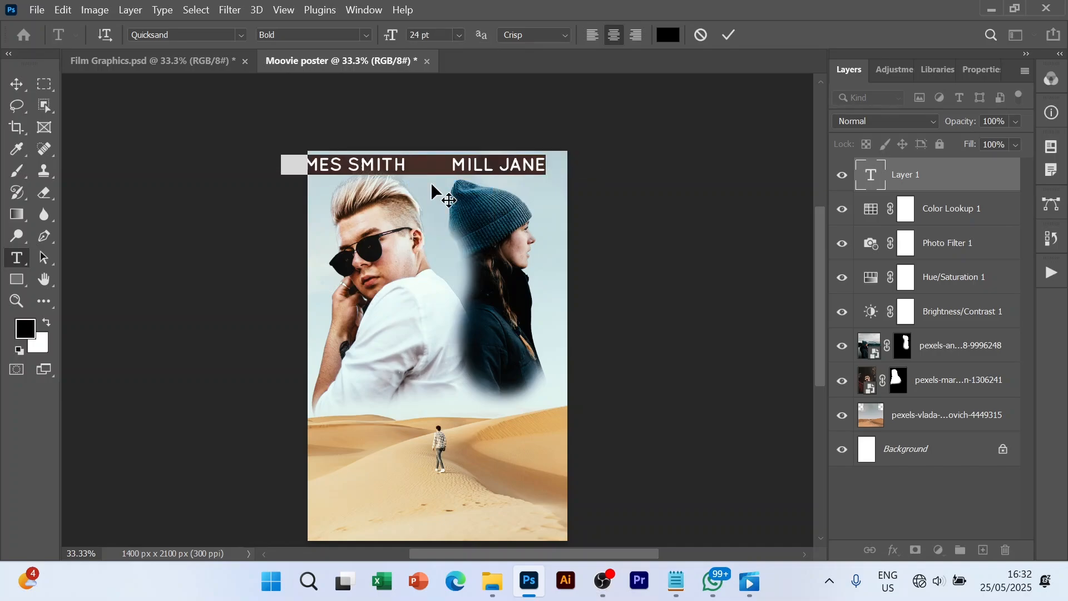
left_click(459, 35)
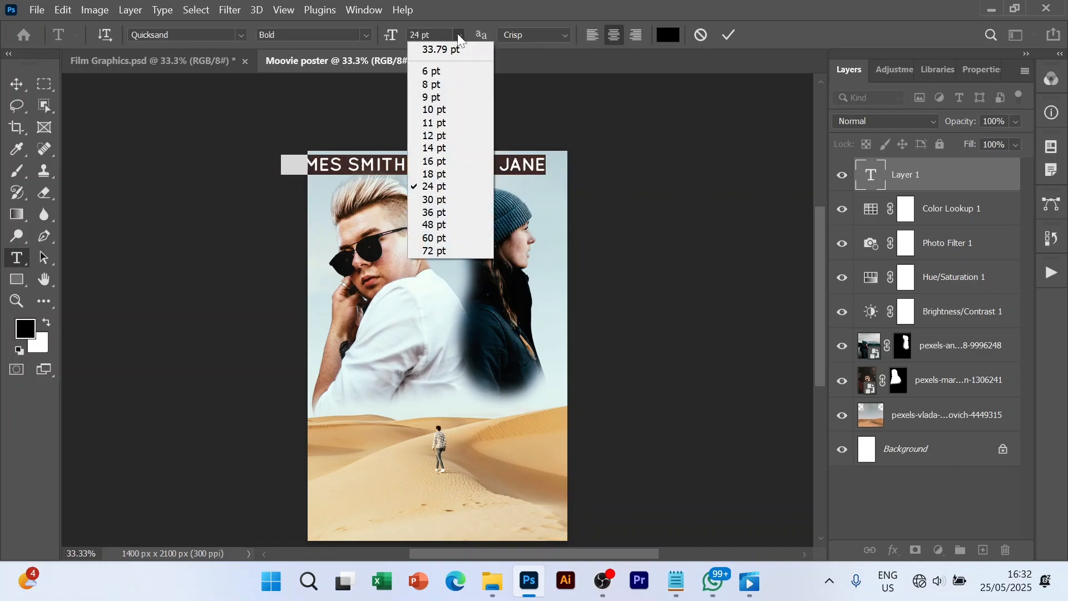
left_click(443, 161)
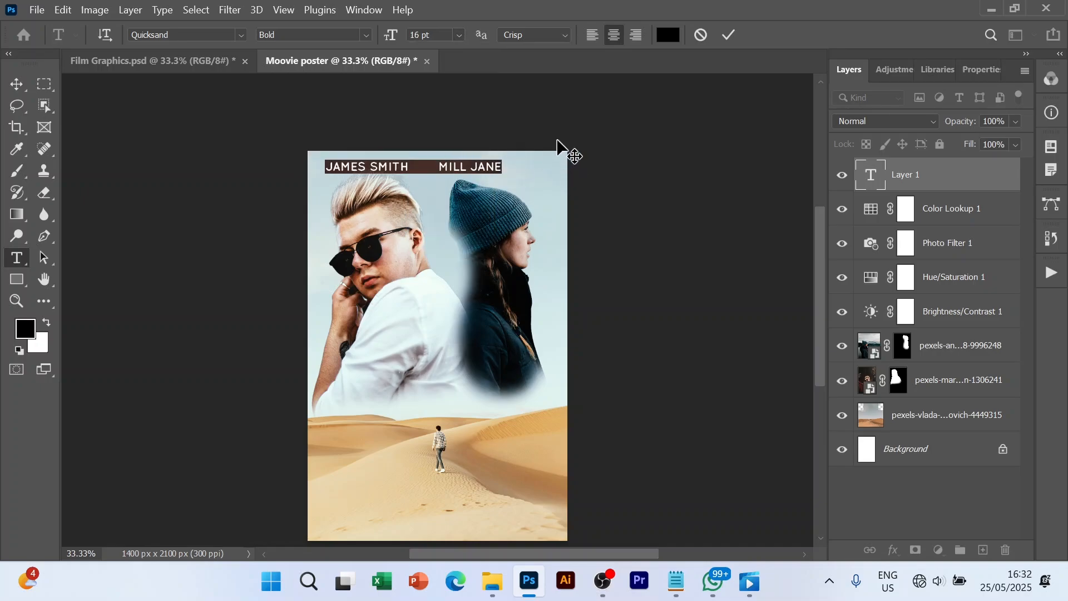
left_click(428, 167)
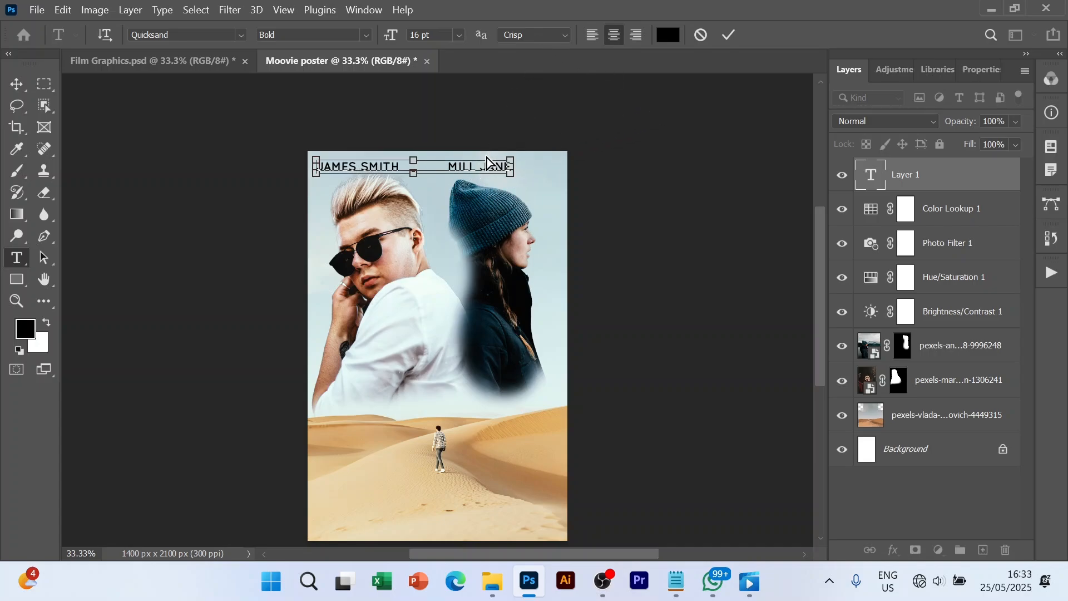
- Colour the actors' names white (ffffff) and shift the text line to the right so it sits centred above the portraits
key("ctrl+a")
left_click(662, 35)
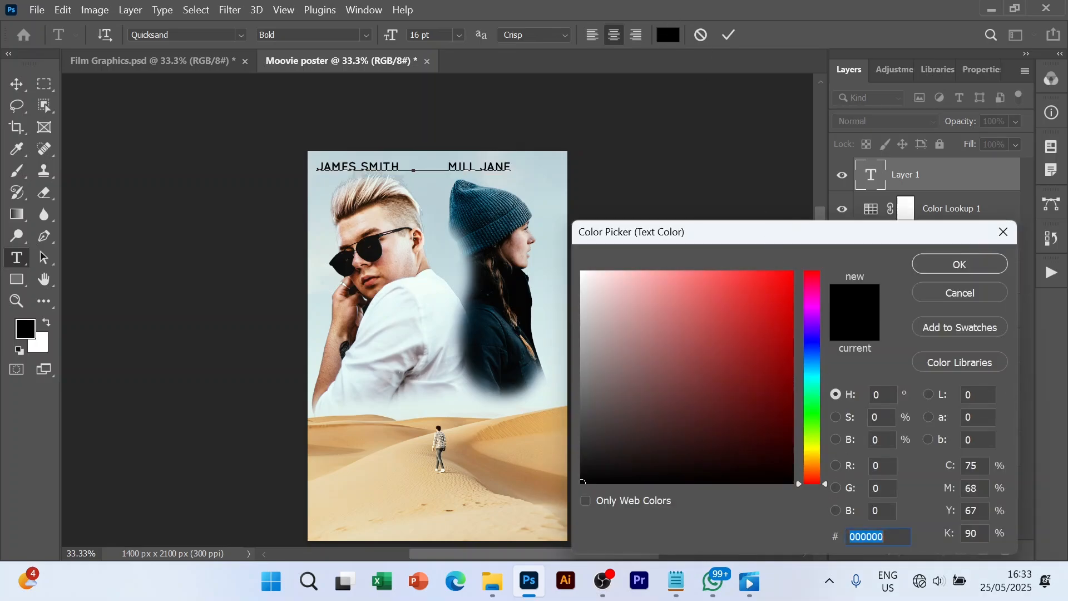
type("ffffff")
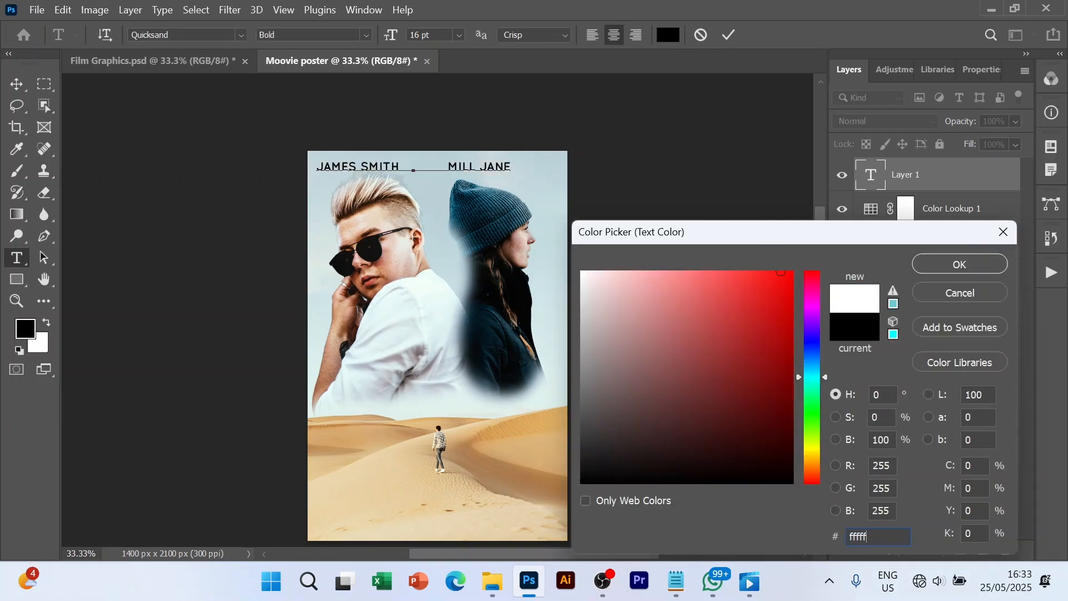
left_click(955, 265)
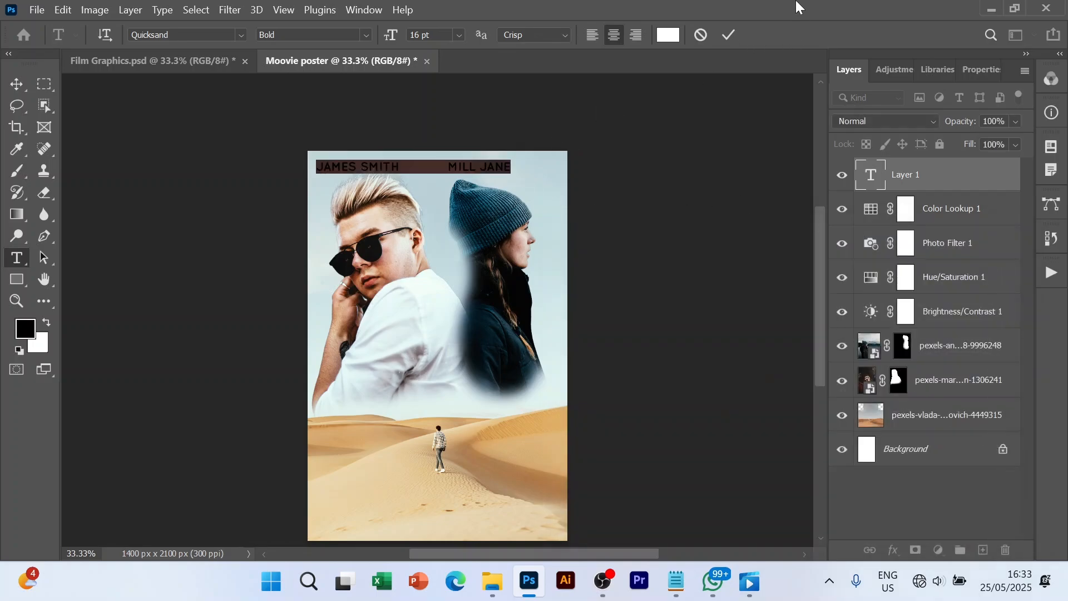
left_click(725, 36)
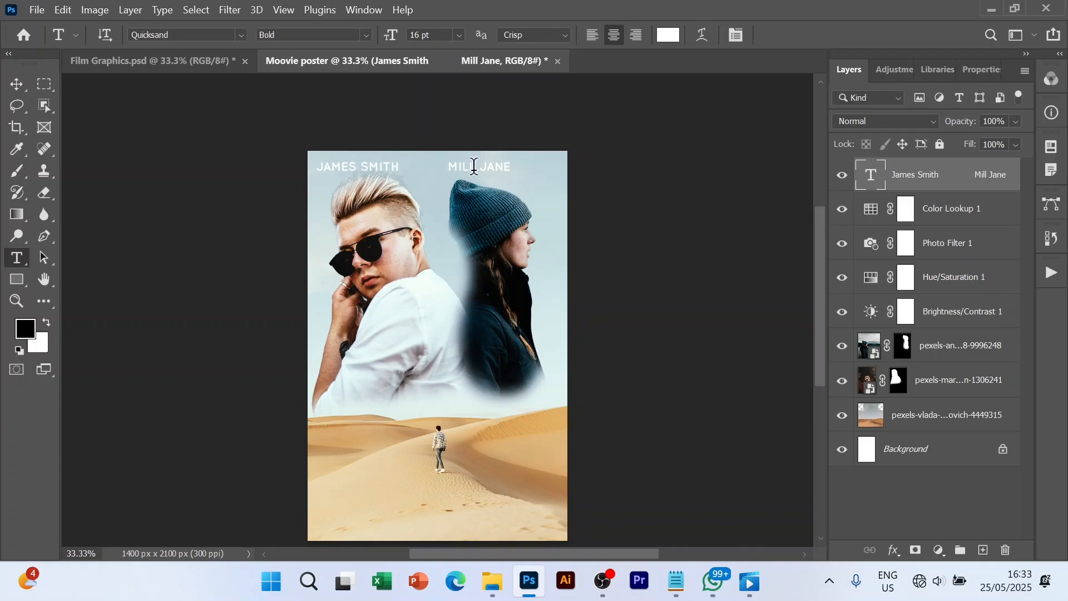
key("v")
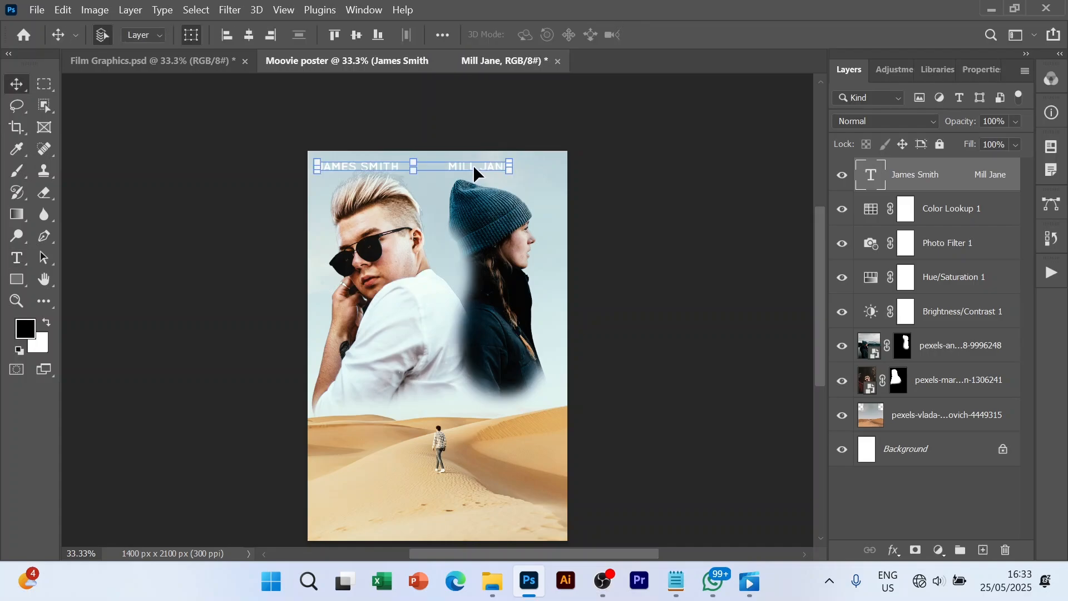
left_click_drag(473, 164, 491, 162)
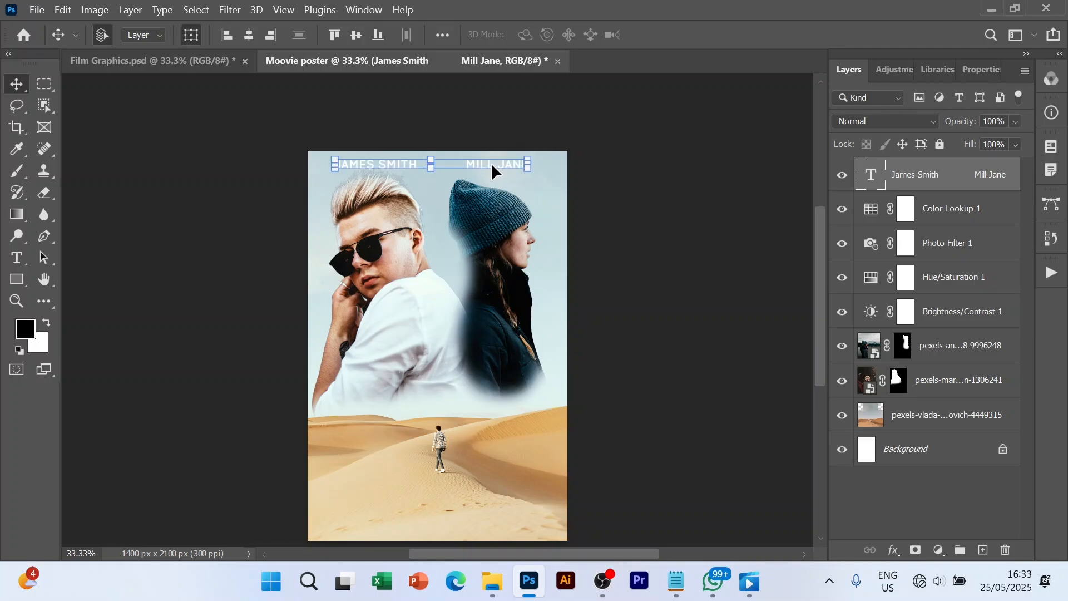
- Nudge the woman's portrait slightly up, and move both portrait layers together a little way down from the names
left_click(499, 234)
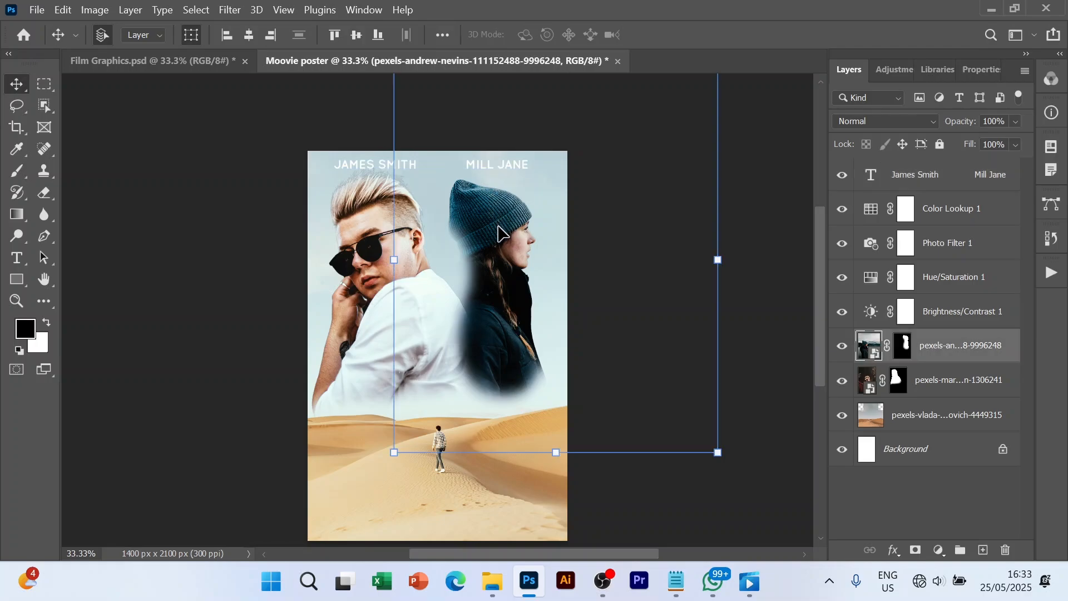
key("shift+Up")
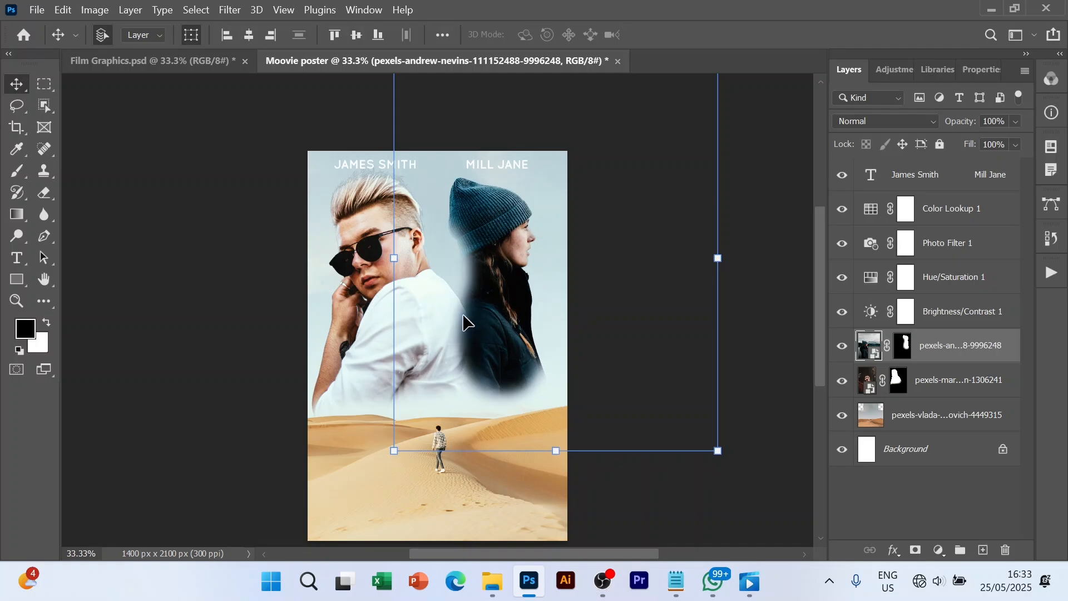
left_click(928, 390)
left_click(939, 351, "shift")
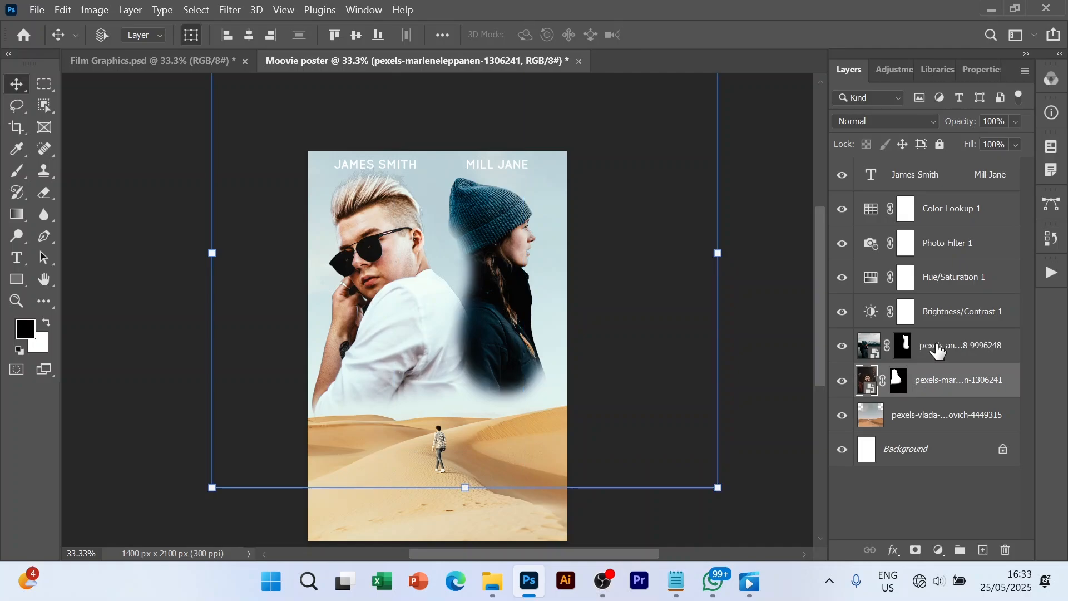
key("Down")
key("Down")
key("Down")
key("Down")
key("Down")
key("Down")
key("Down")
key("Down")
key("Down")
key("Down")
key("Down")
key("Down")
key("Down")
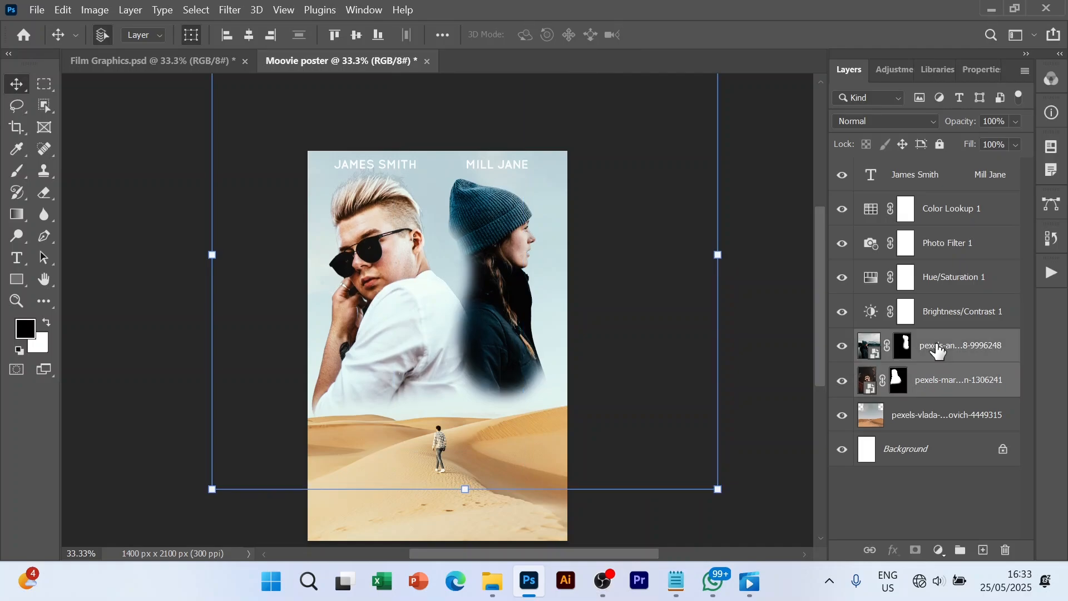
key("Down")
key("Down")
key("Down")
key("Down")
key("Down")
key("Down")
key("Down")
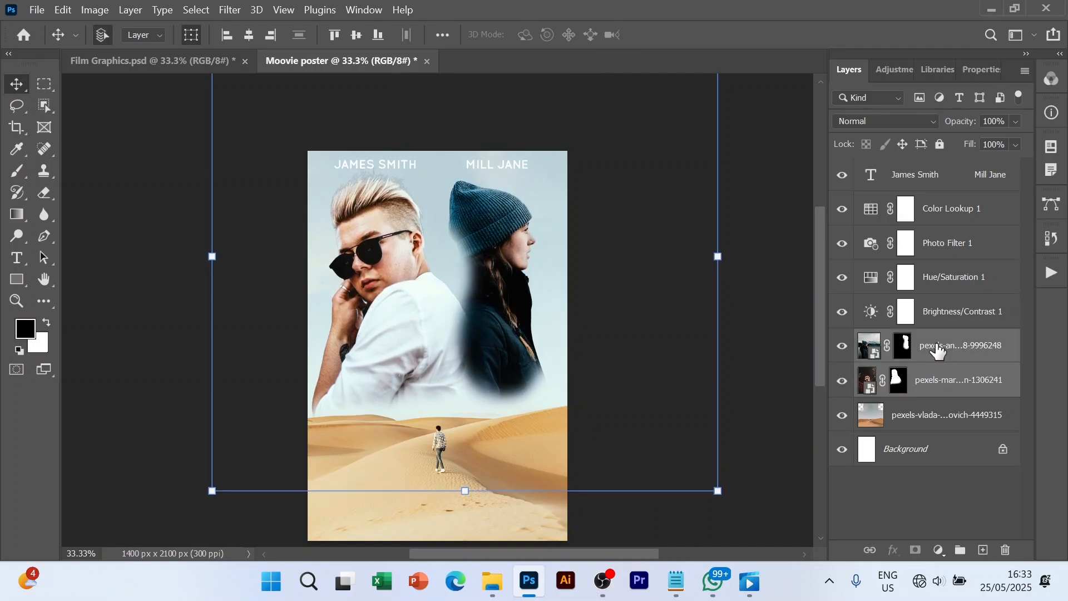
left_click(775, 374)
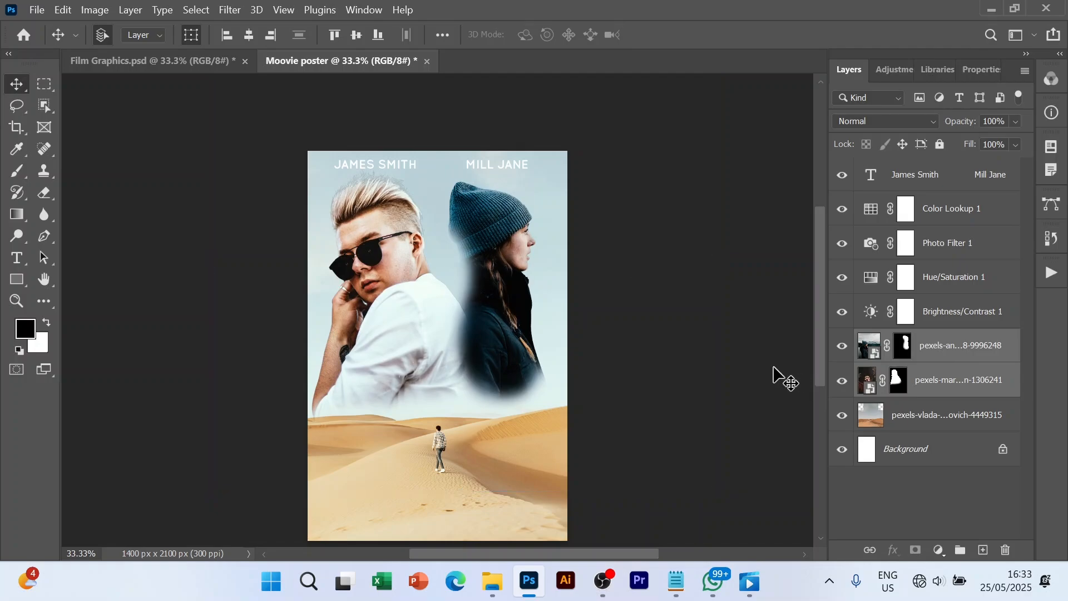
- Nudge the actors' names text slightly down from the poster's upper edge
left_click(509, 162)
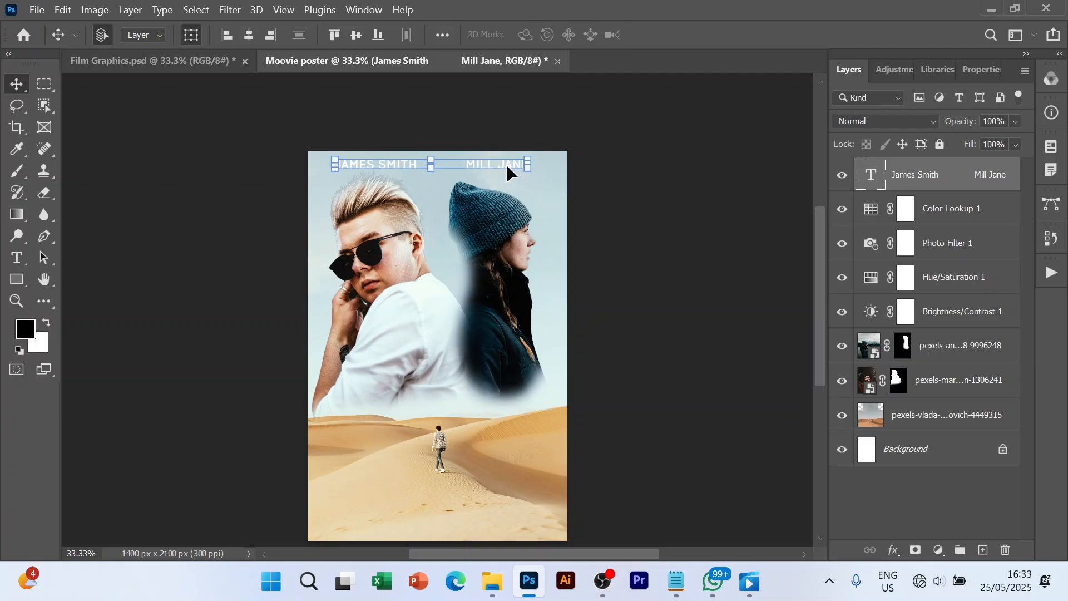
key("Down")
key("Down")
key("Down")
key("Down")
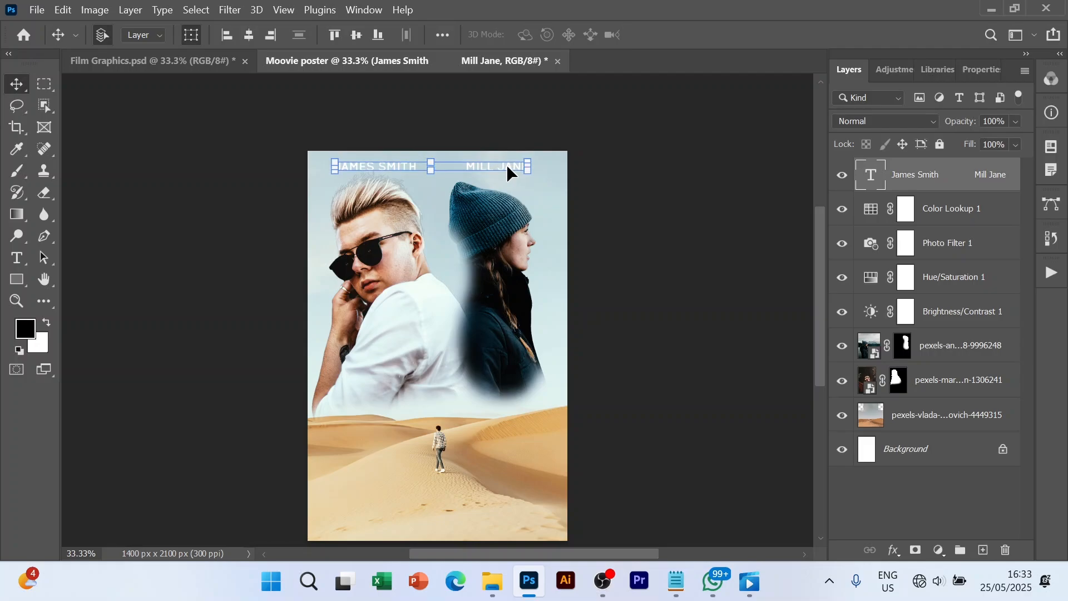
left_click(641, 238)
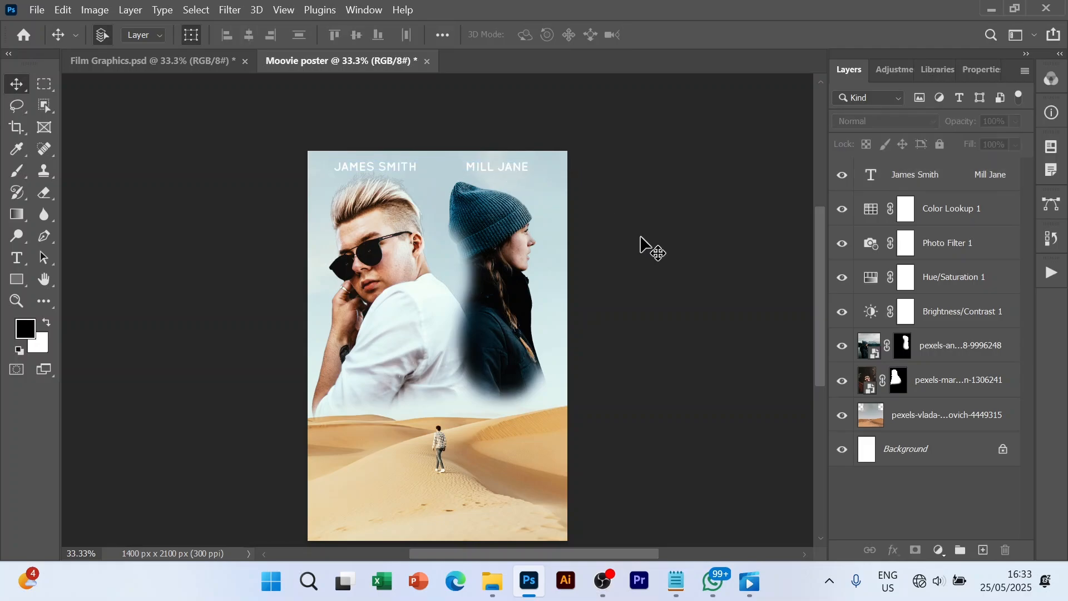
- Nudge the man's portrait slightly down, away from the name above his hair
left_click(397, 226)
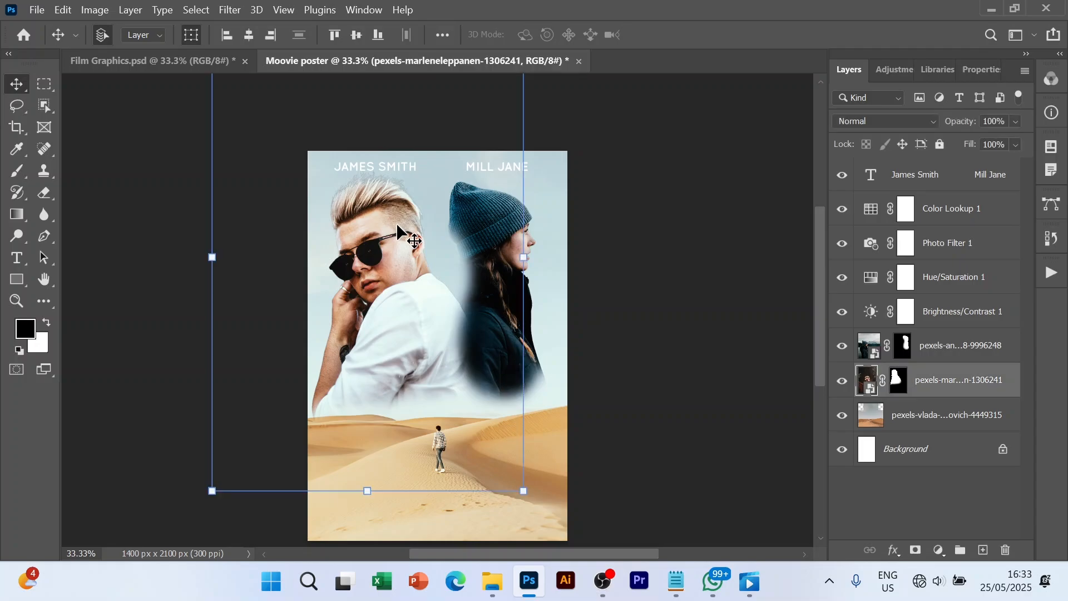
key("Down")
key("Down")
key("Down")
key("Down")
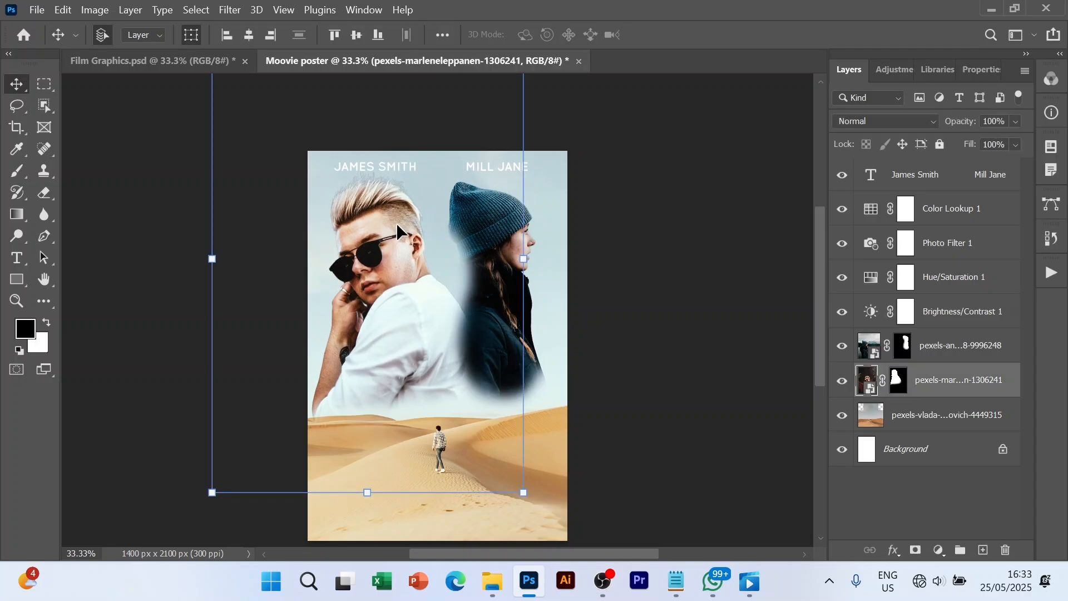
left_click(662, 319)
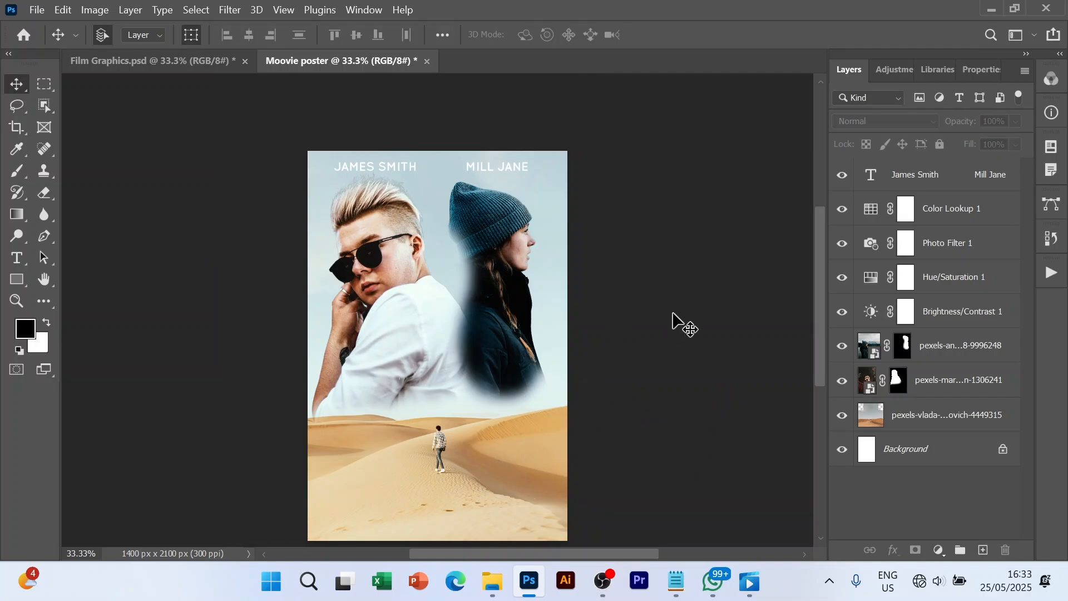
- Duplicate the actors' names text layer and place the copy over the sand just below the walking figure
left_click(493, 165)
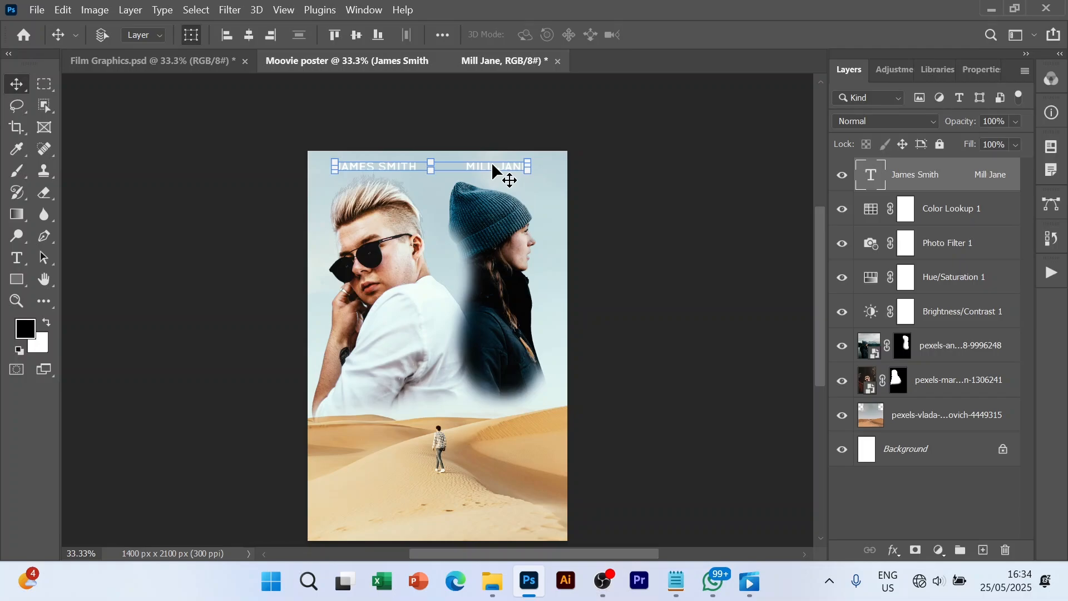
key("ctrl+j")
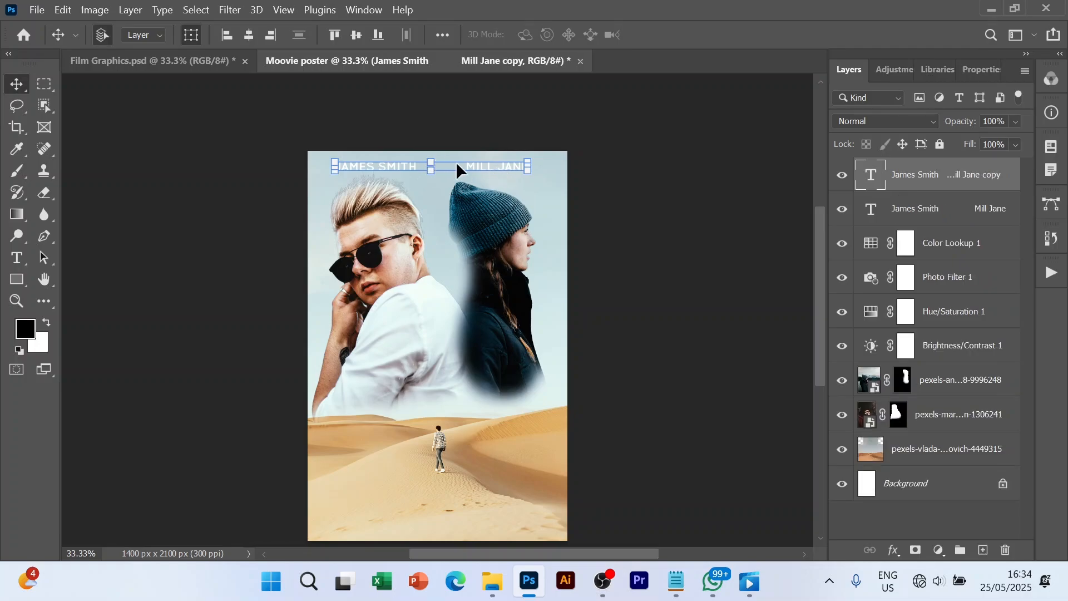
left_click_drag(456, 162, 459, 482)
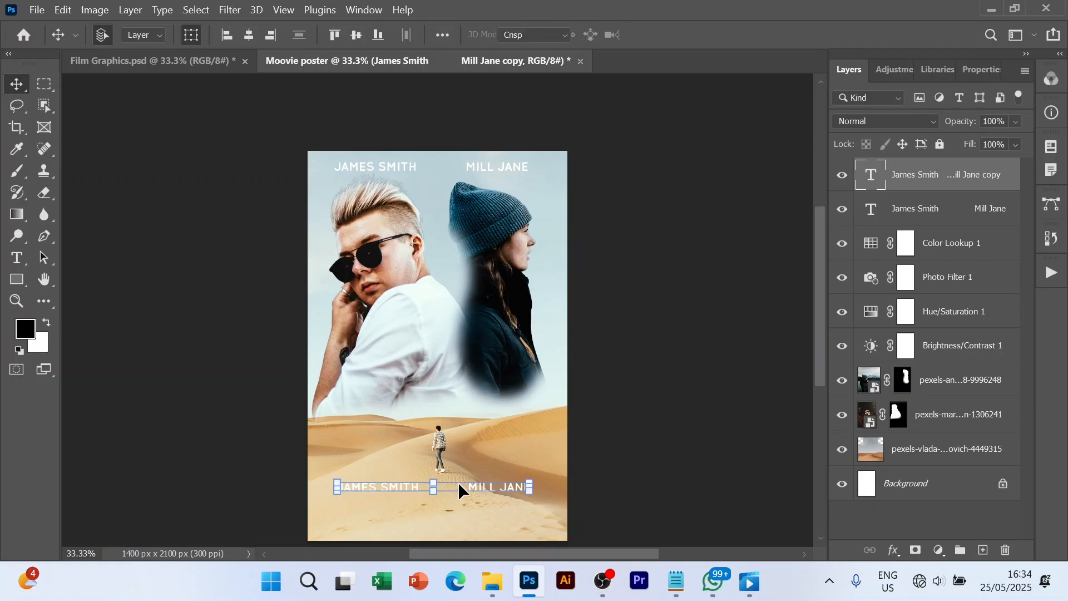
- Replace the copied names text below the walking figure with "COMING SOON" and, on a separate line beneath it, "JUNE 24"
double_click(459, 482)
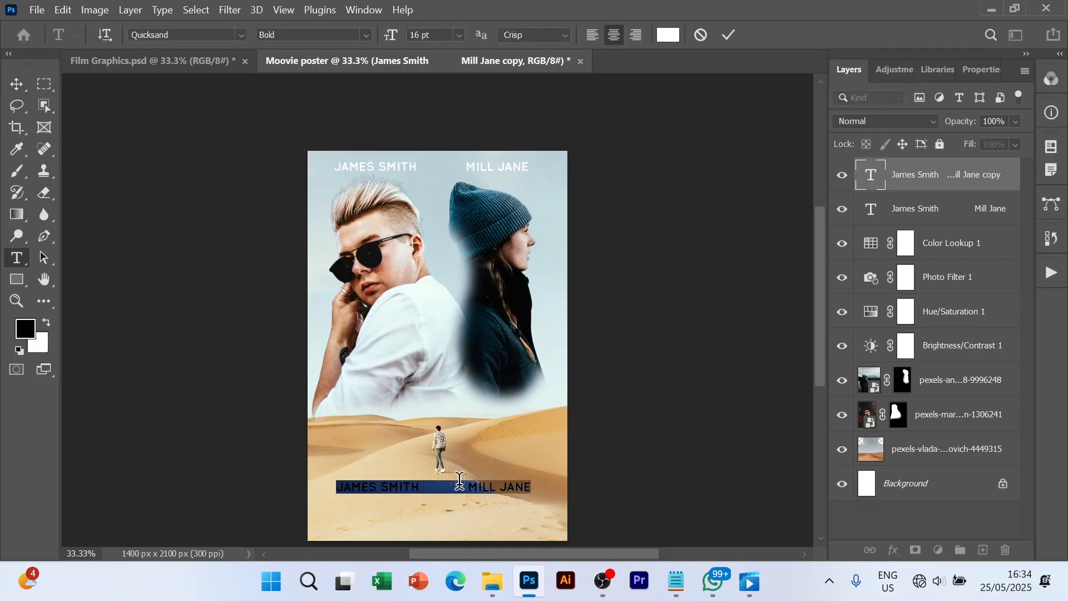
left_click(460, 482)
key("ctrl+a")
type("COMMIN")
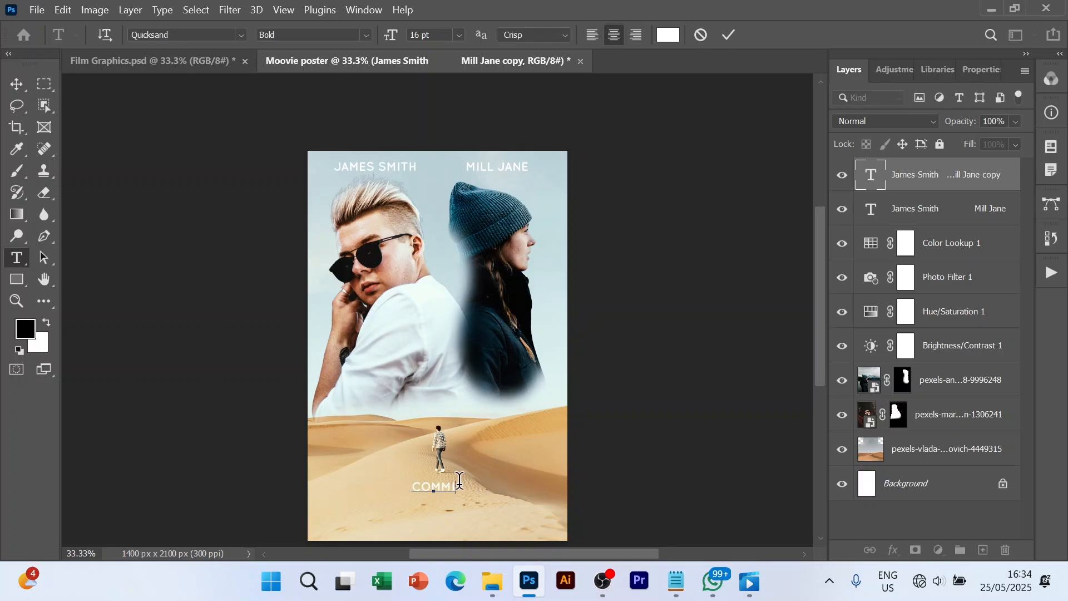
type("G SOON")
key("BackSpace")
type("JUNE 24")
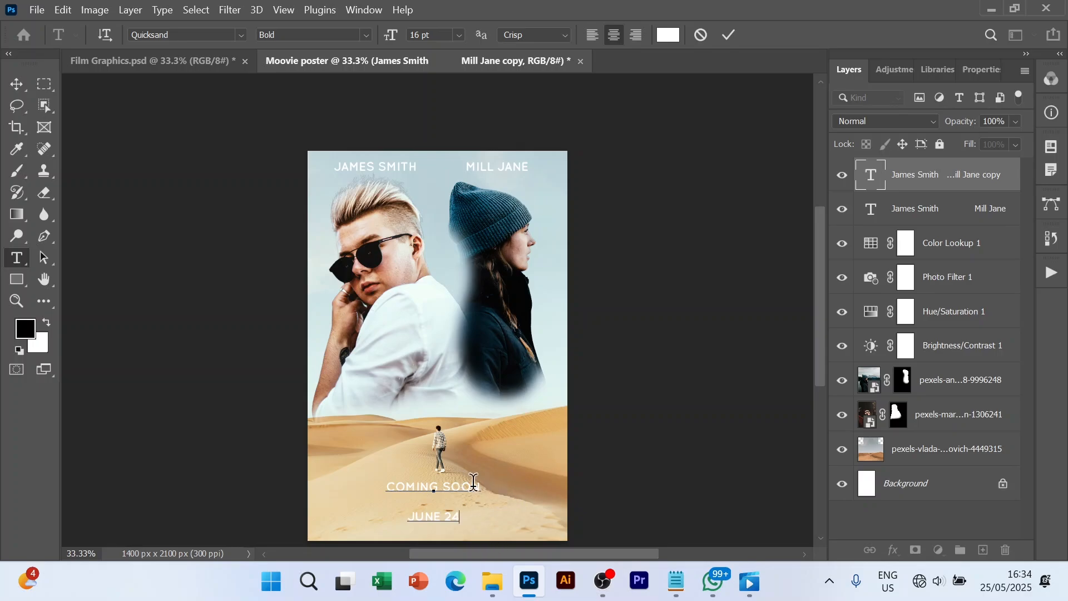
- Set the "COMING SOON" line to the Regular font style and remove the empty line above "JUNE 24"
left_click_drag(480, 483, 366, 482)
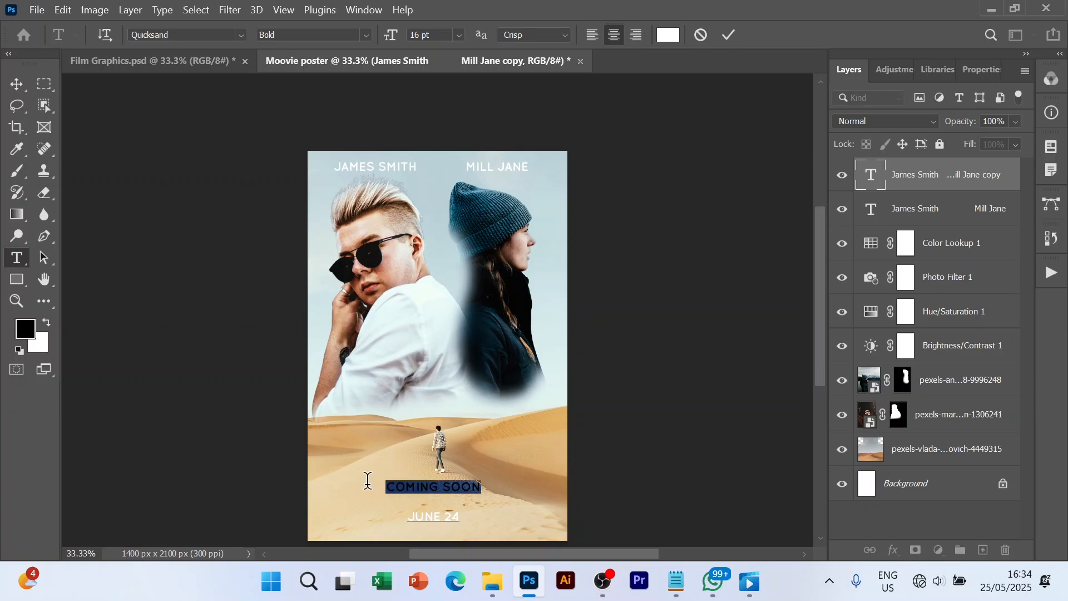
left_click(365, 35)
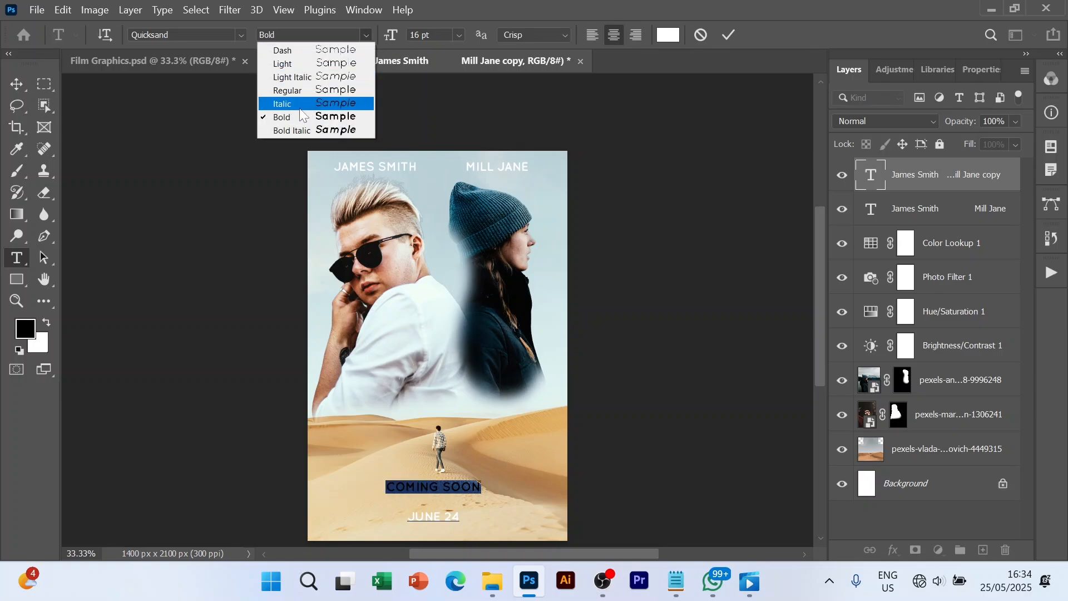
left_click(292, 92)
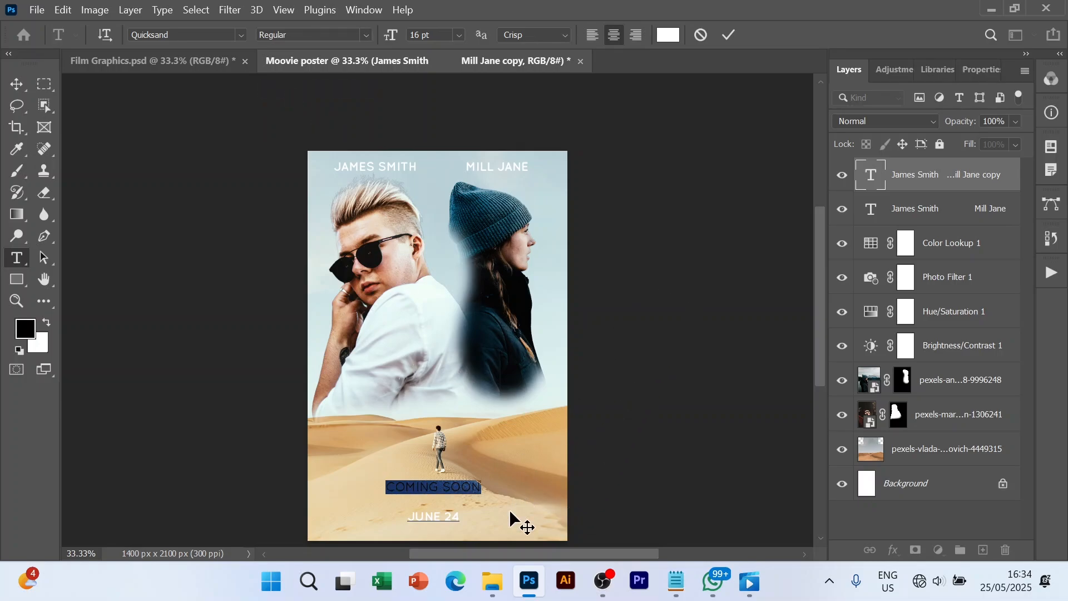
left_click(435, 503)
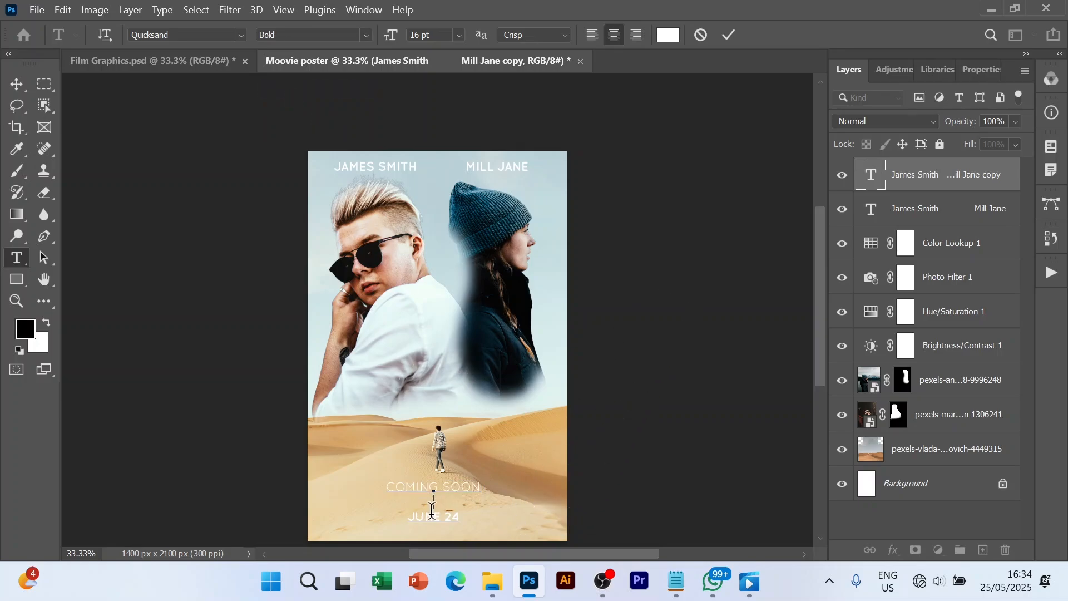
key("BackSpace")
- Set both lines of the release text to a font size of 18 pt and commit the text
left_click(387, 481, "shift")
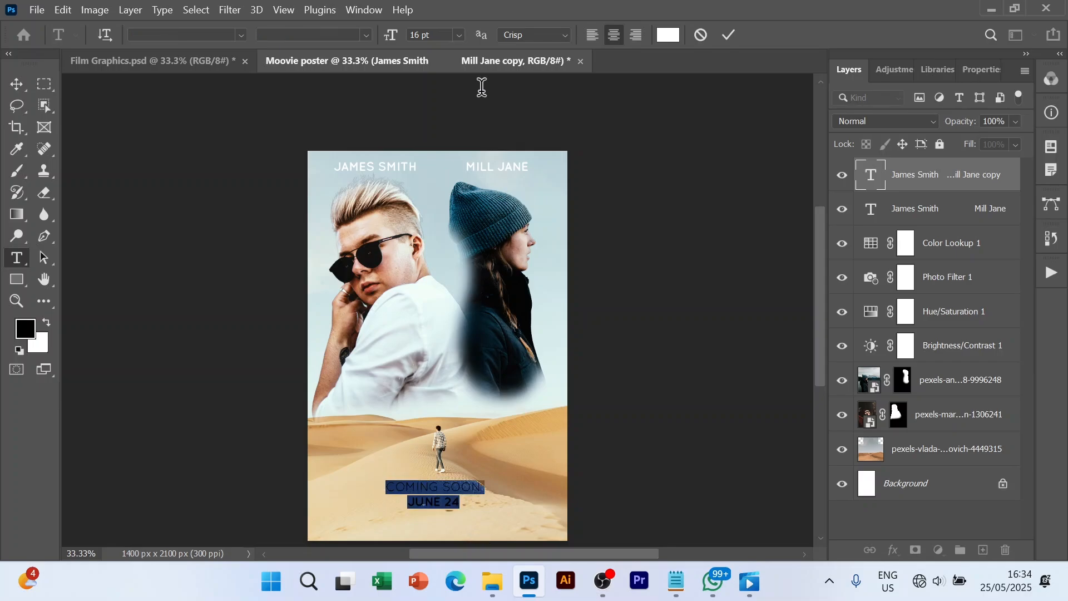
left_click(458, 34)
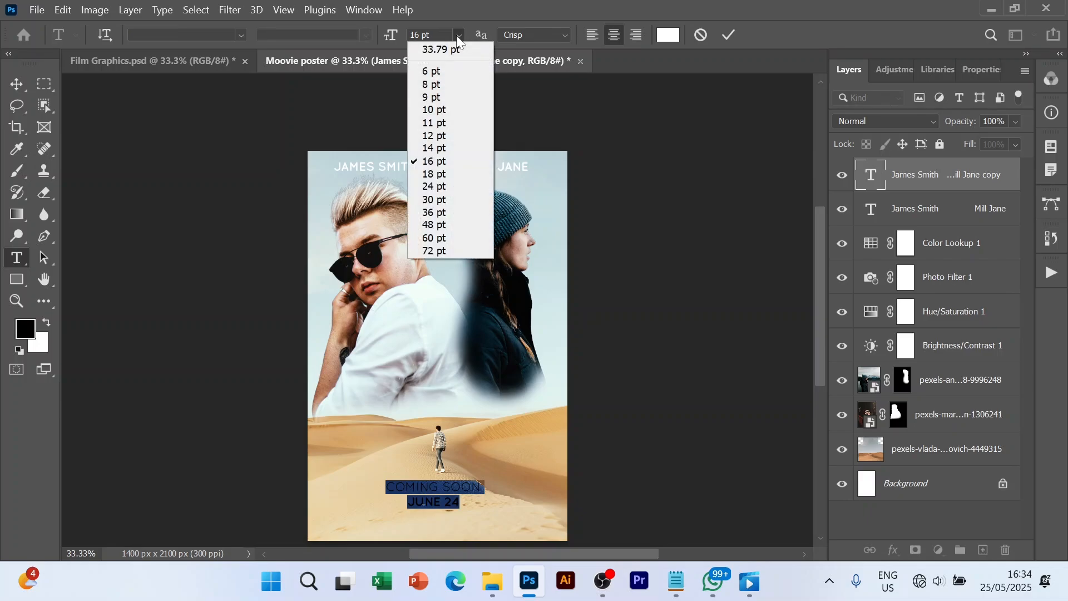
left_click(435, 204)
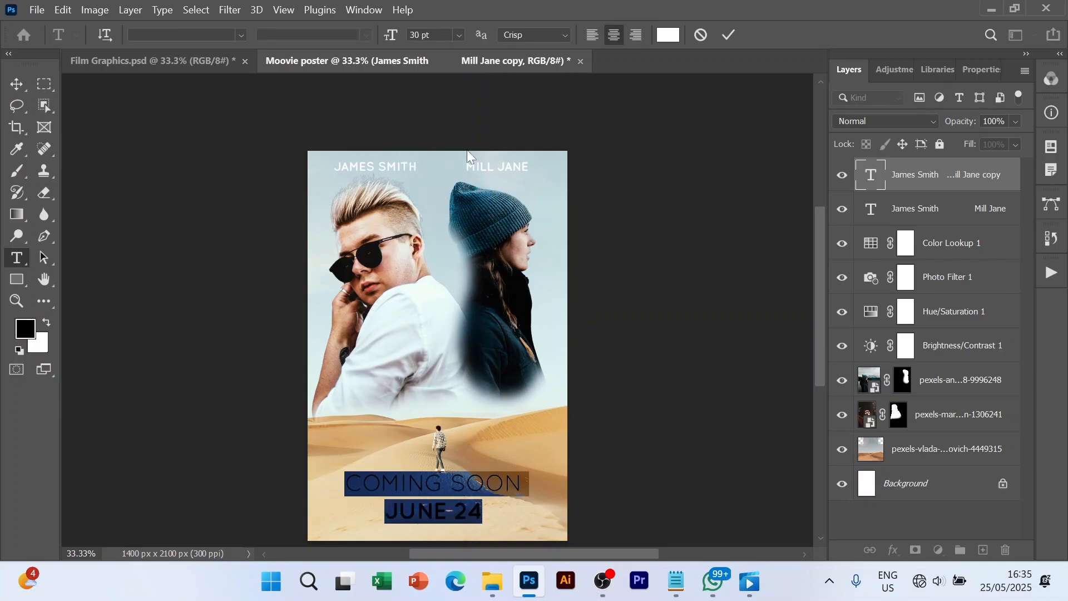
left_click(459, 35)
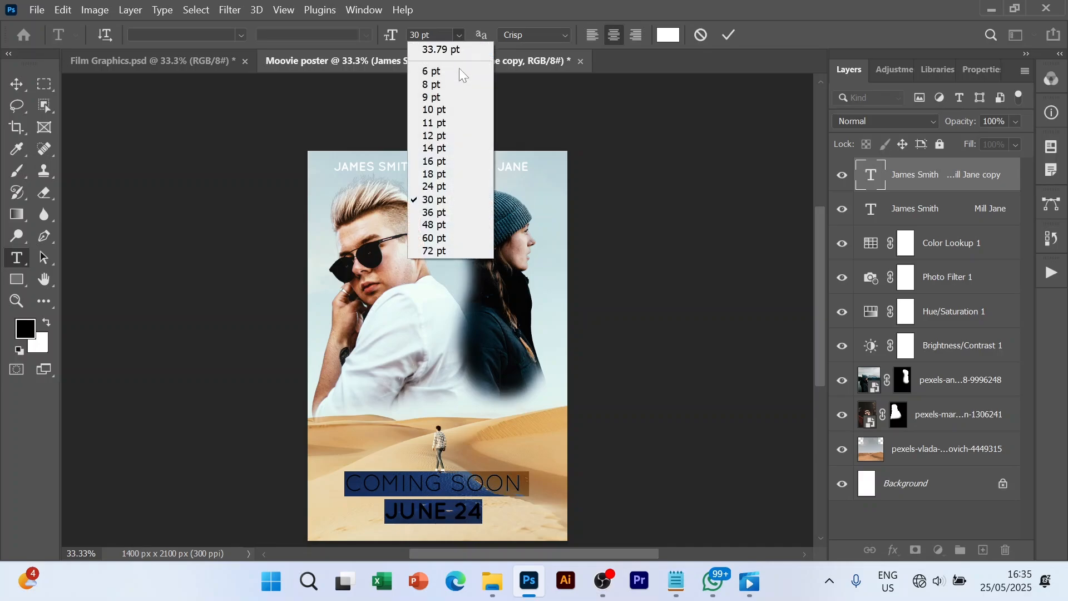
left_click(434, 176)
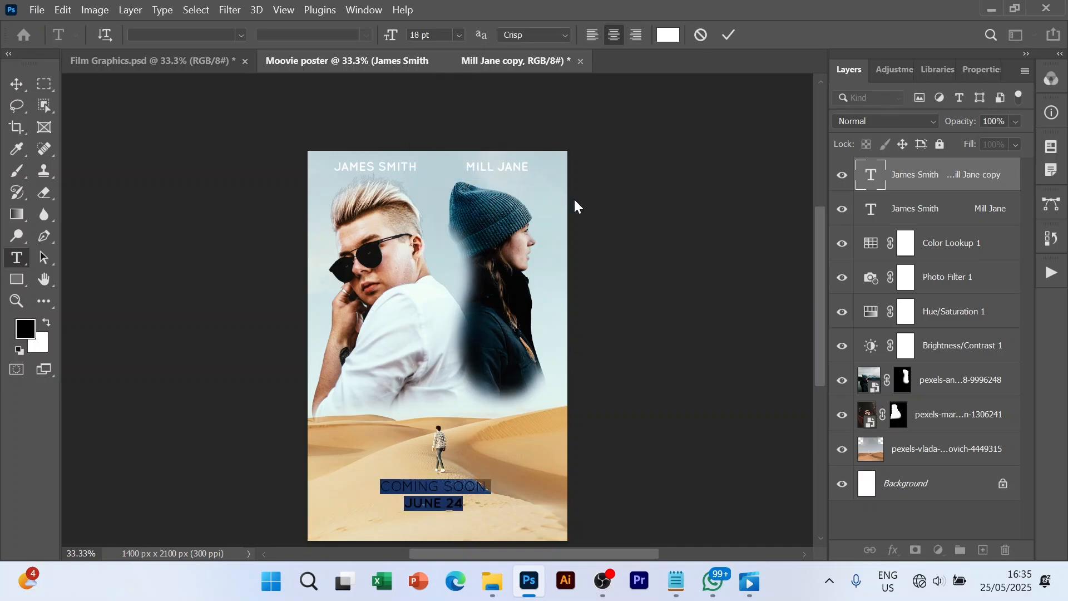
left_click(728, 39)
- Move the release text down near the poster's lower edge, centre it horizontally, and deselect it
key("v")
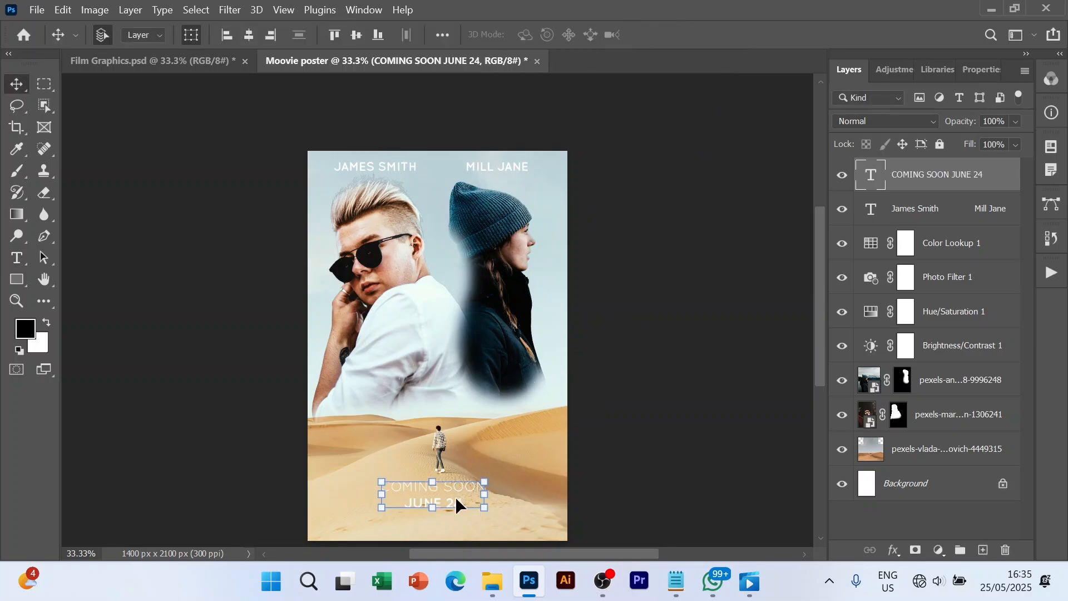
left_click_drag(457, 505, 460, 525)
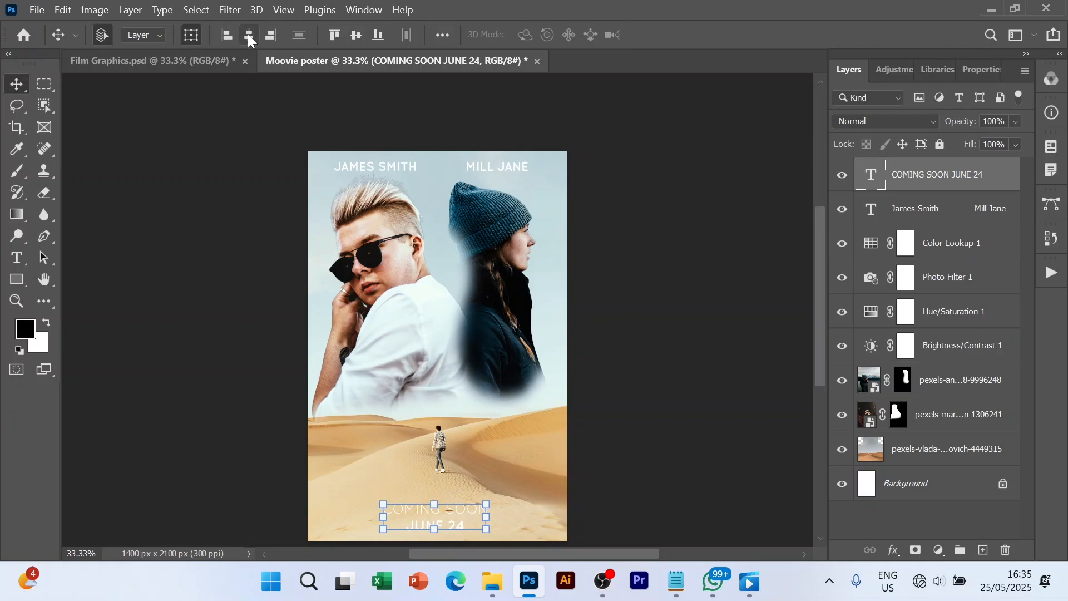
left_click(248, 34)
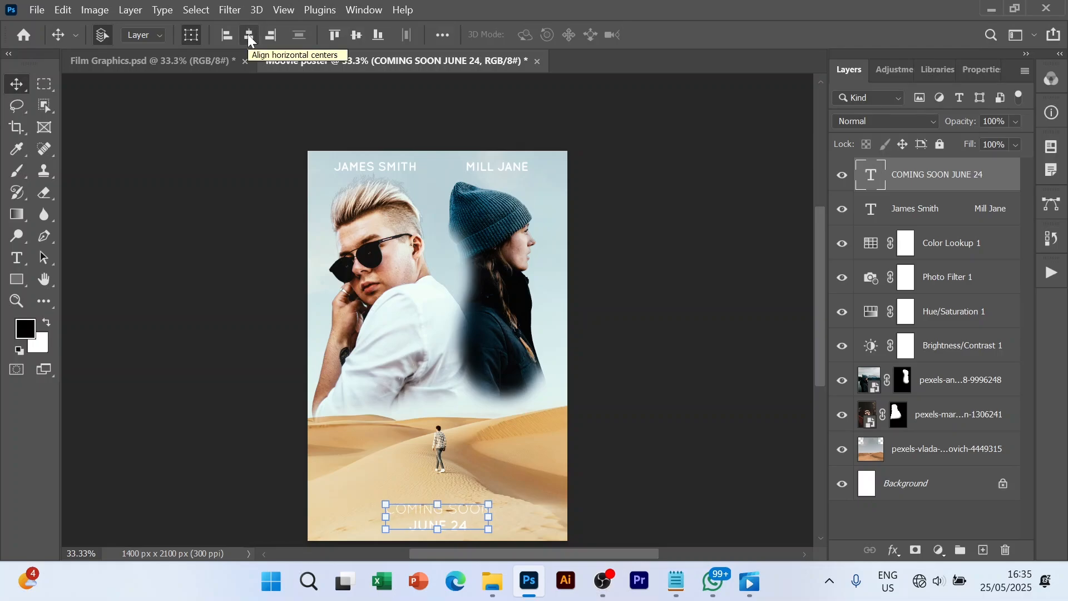
left_click(671, 330)
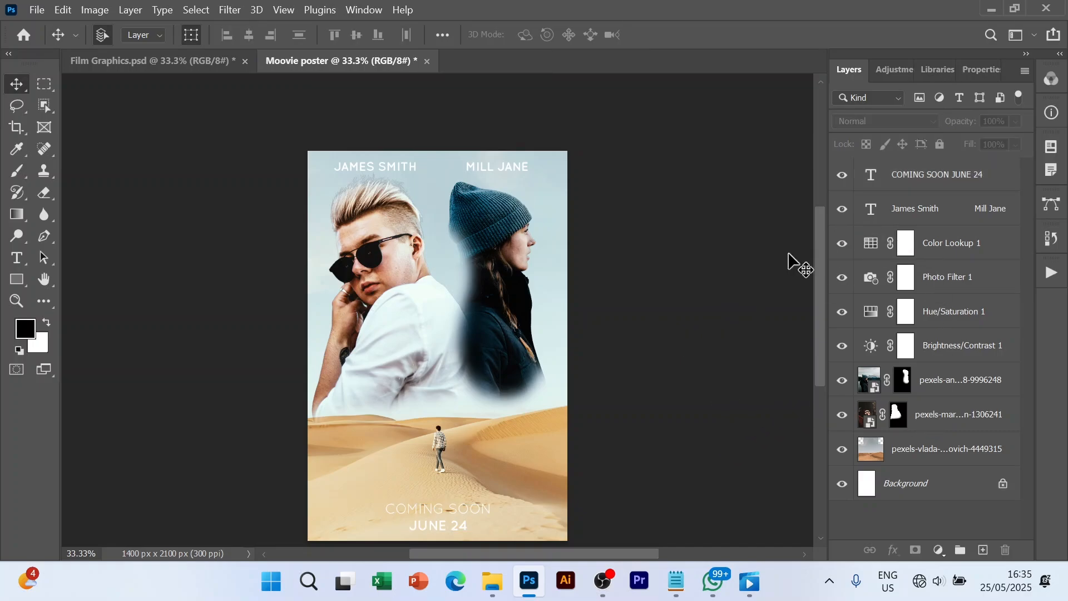
- Add a new text layer reading "THE SOIL" over the lower part of the portraits, just above the dunes
key("t")
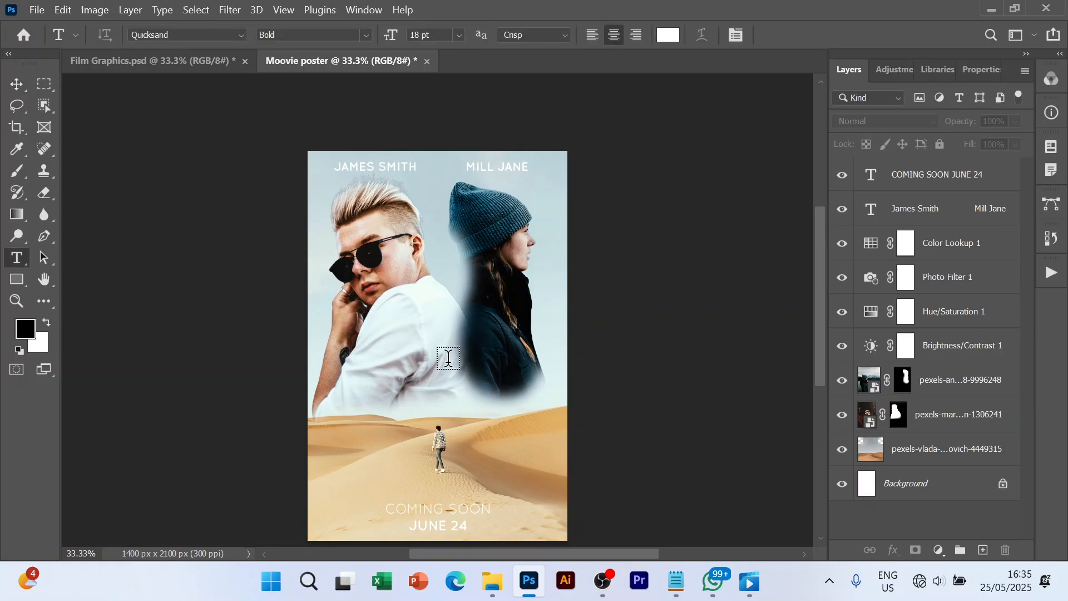
left_click(423, 391)
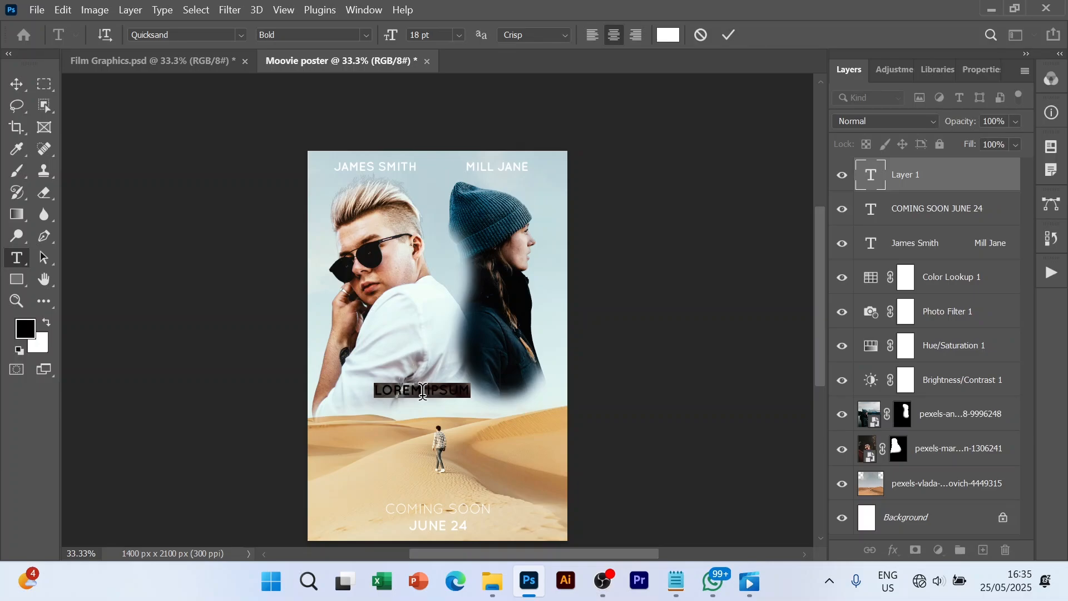
type("SAND")
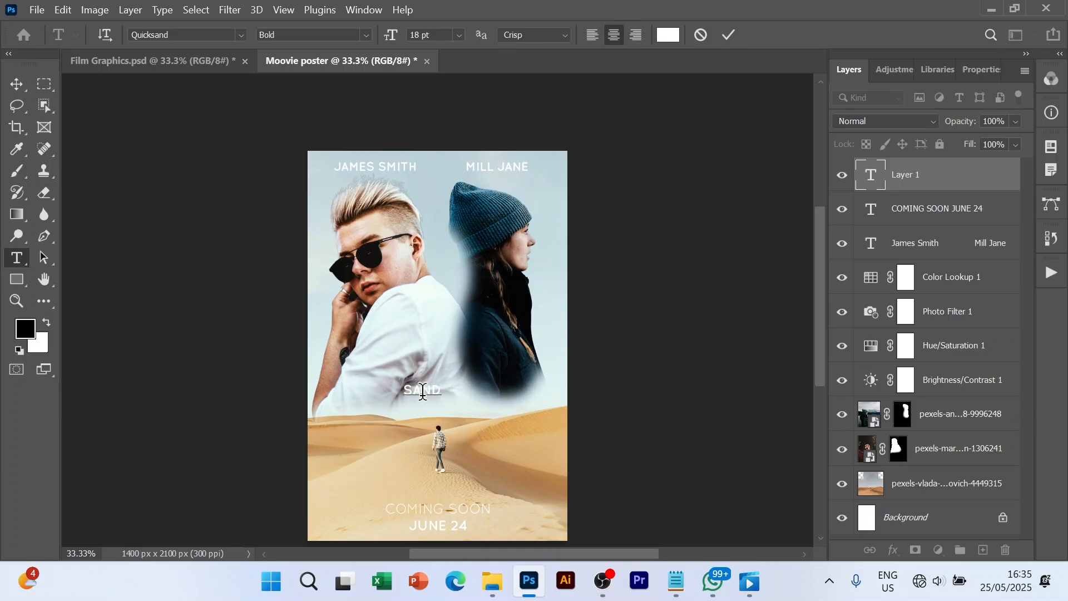
key("ctrl+a")
key("Left")
type("THE SOIL")
key("ctrl")
key("ctrl+a")
- Set the "THE SOIL" title to the Regular font style with a tracking of 25
left_click(366, 36)
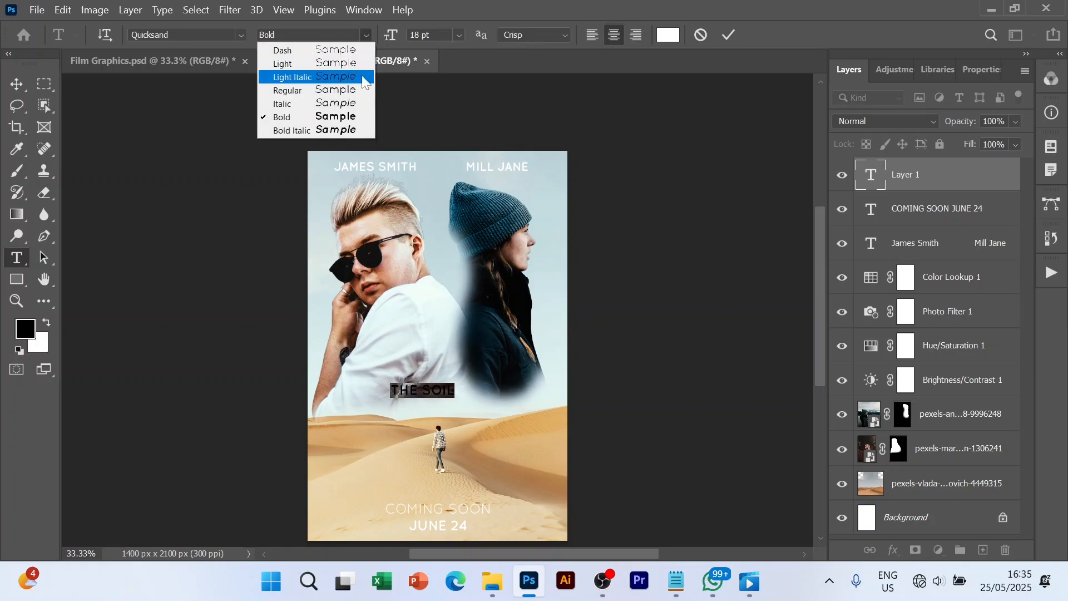
left_click(303, 92)
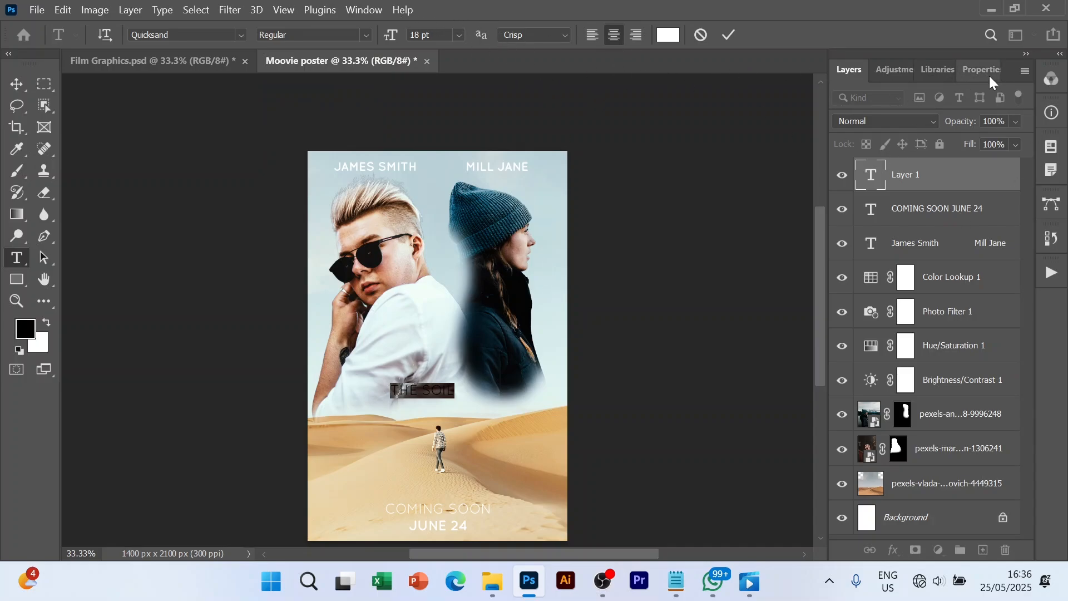
left_click_drag(983, 71, 639, 92)
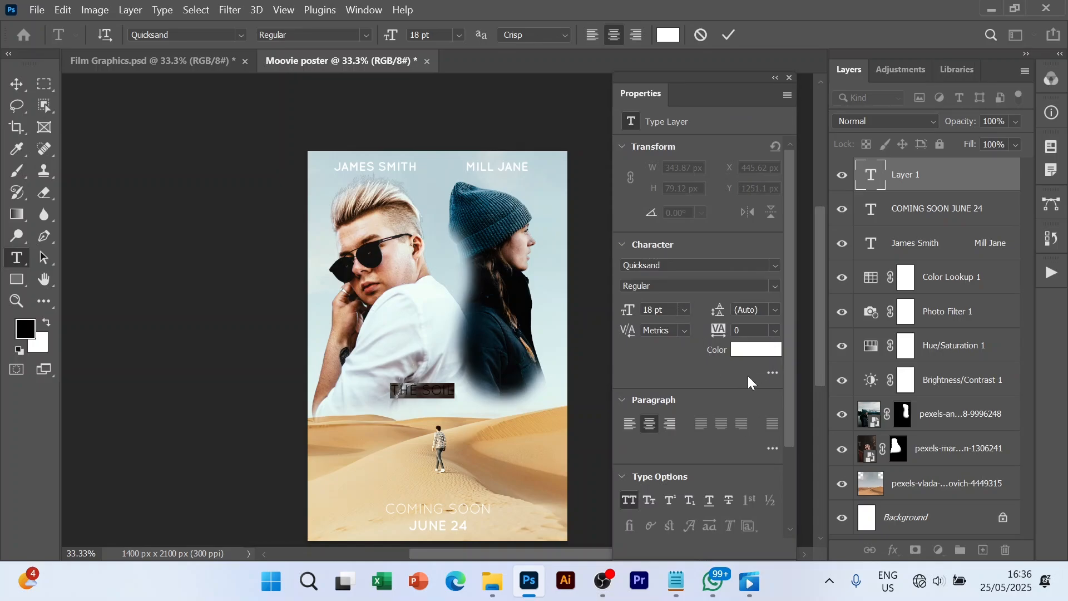
left_click(778, 332)
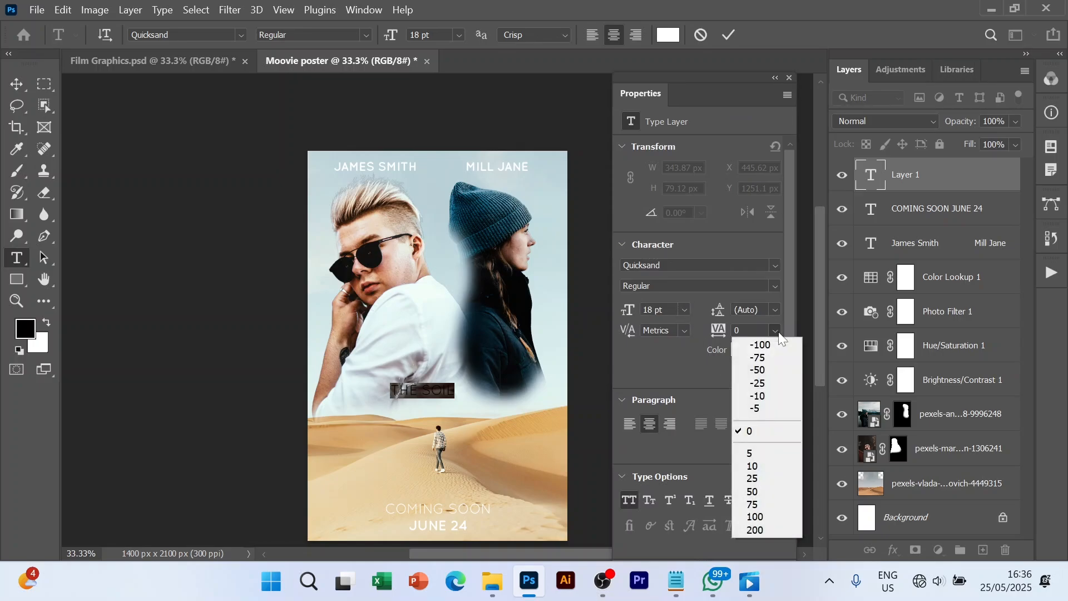
left_click(760, 480)
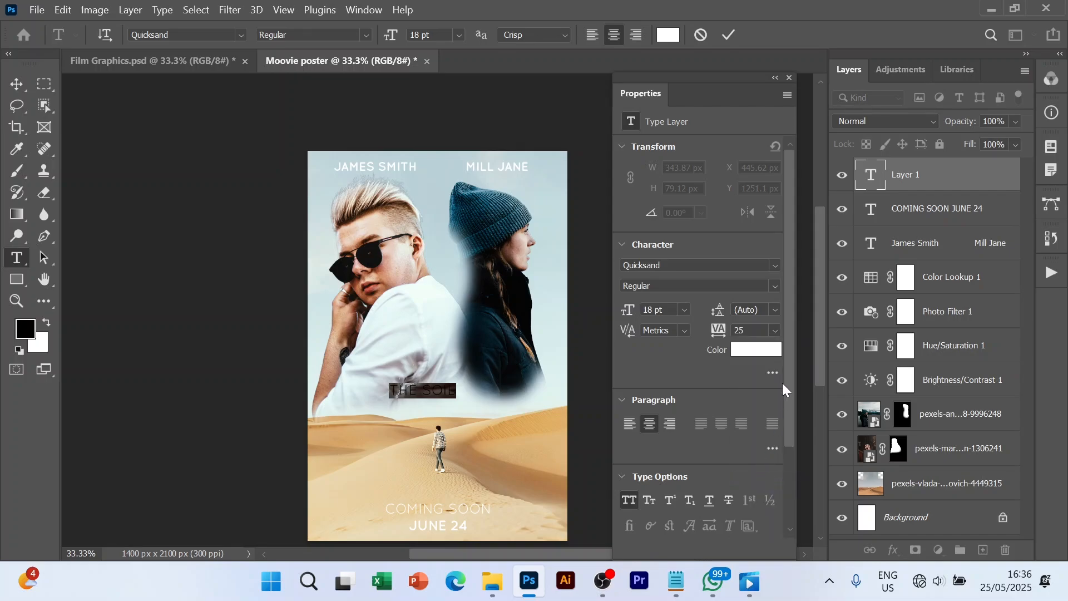
left_click(775, 330)
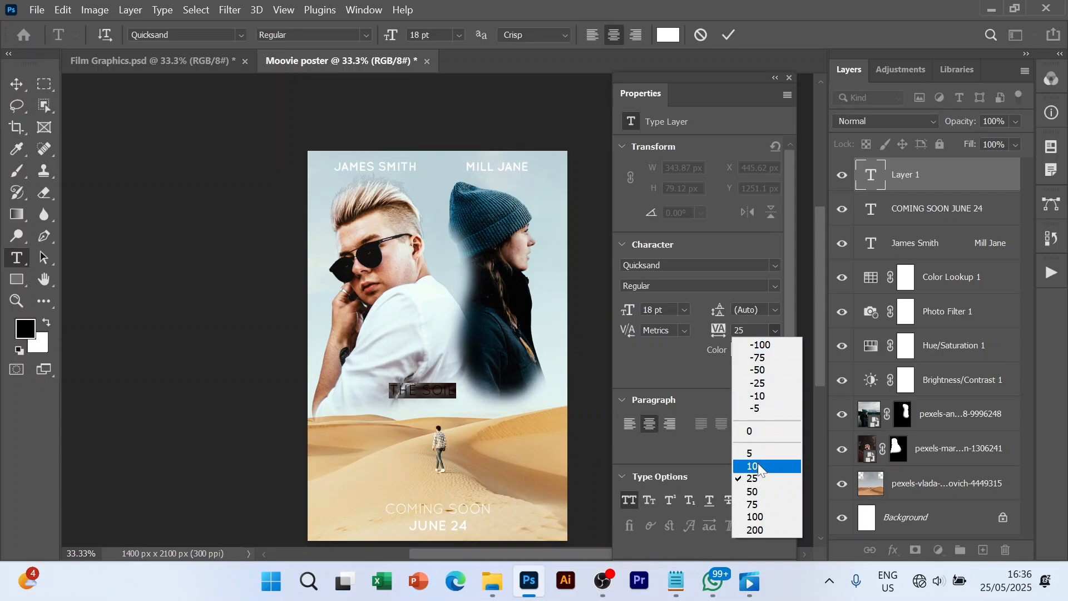
left_click(755, 482)
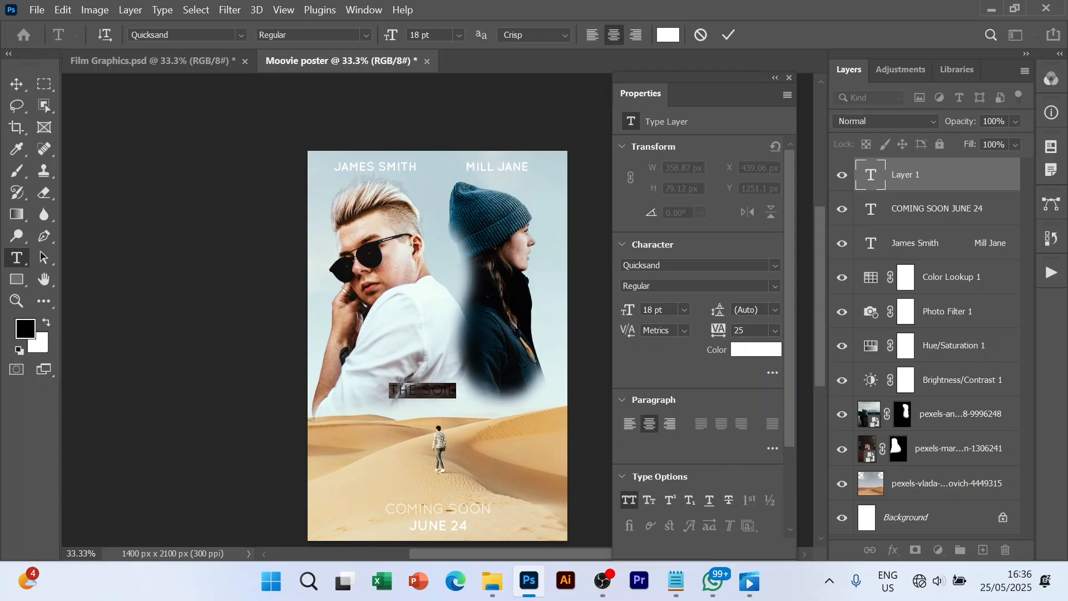
- Enlarge the "THE SOIL" title to 48 pt, commit it, and shift it down and right to sit just above the dunes
left_click(685, 311)
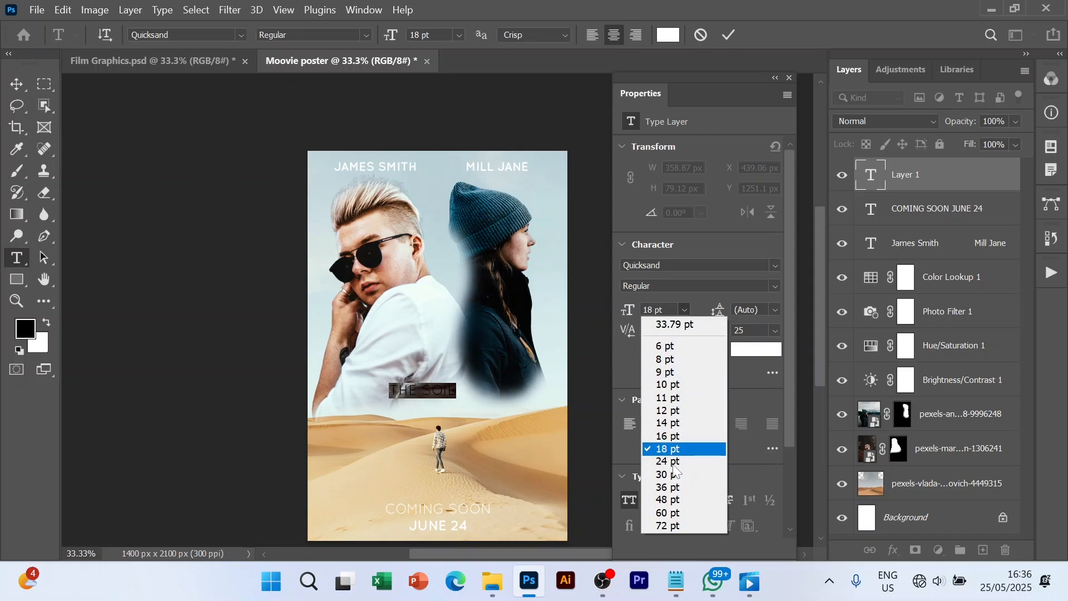
left_click(670, 502)
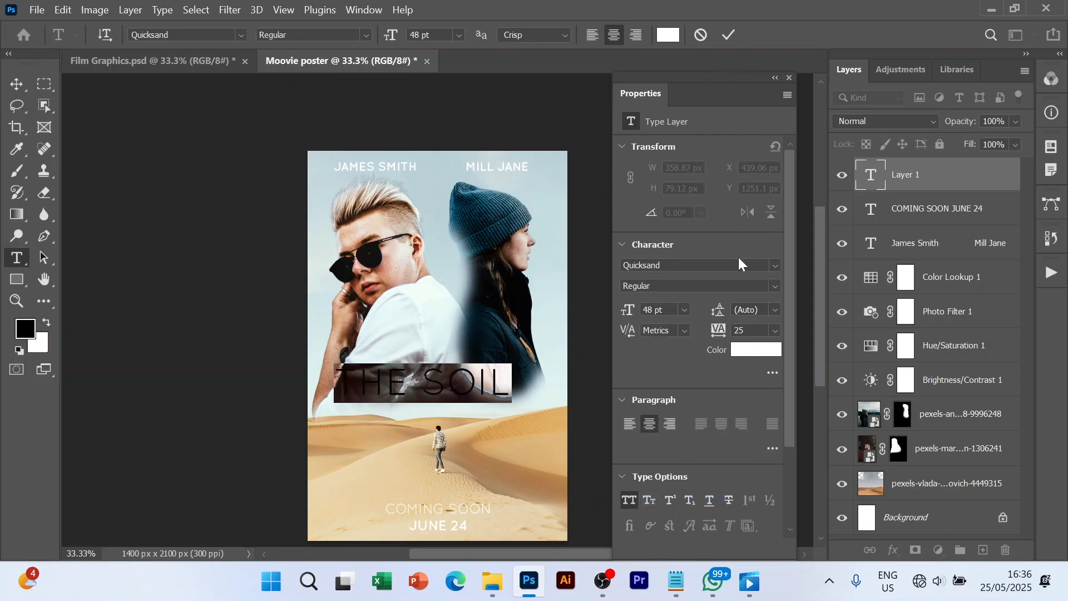
left_click(724, 37)
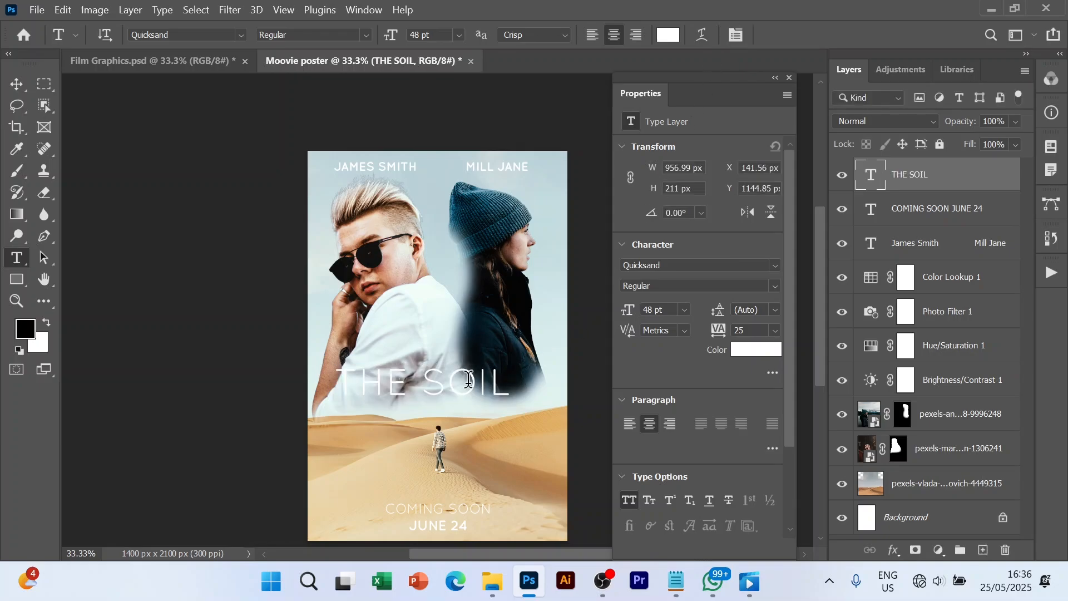
key("v")
left_click_drag(466, 379, 480, 396)
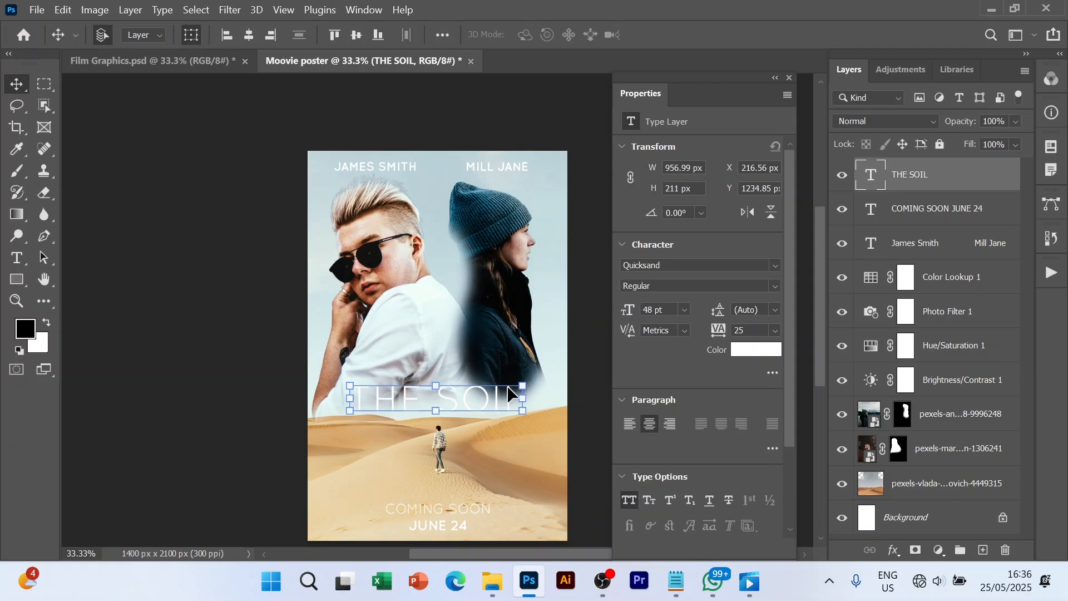
left_click(526, 450)
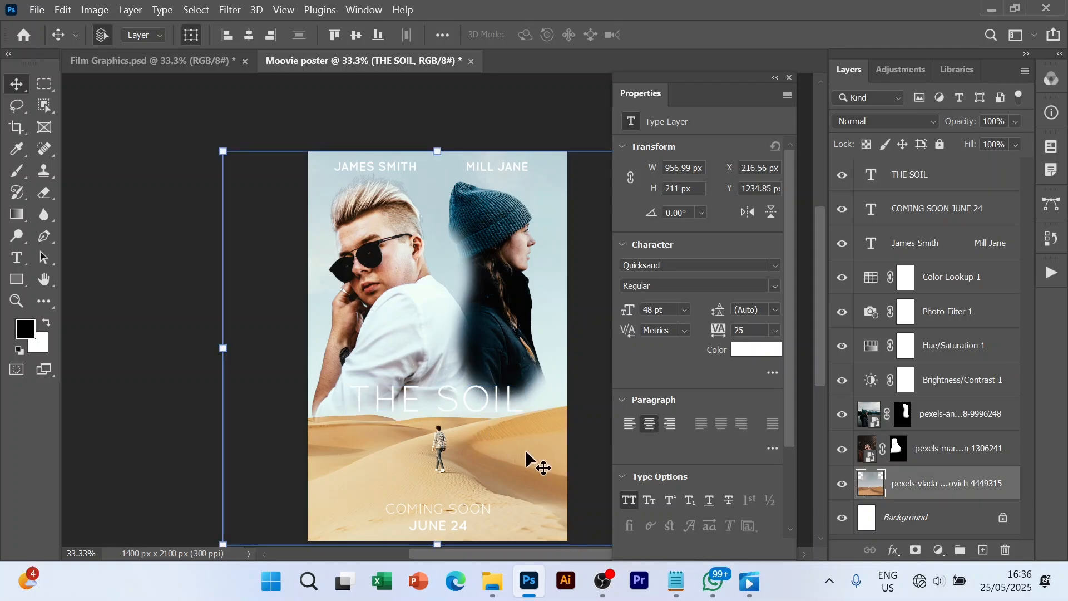
left_click(493, 395)
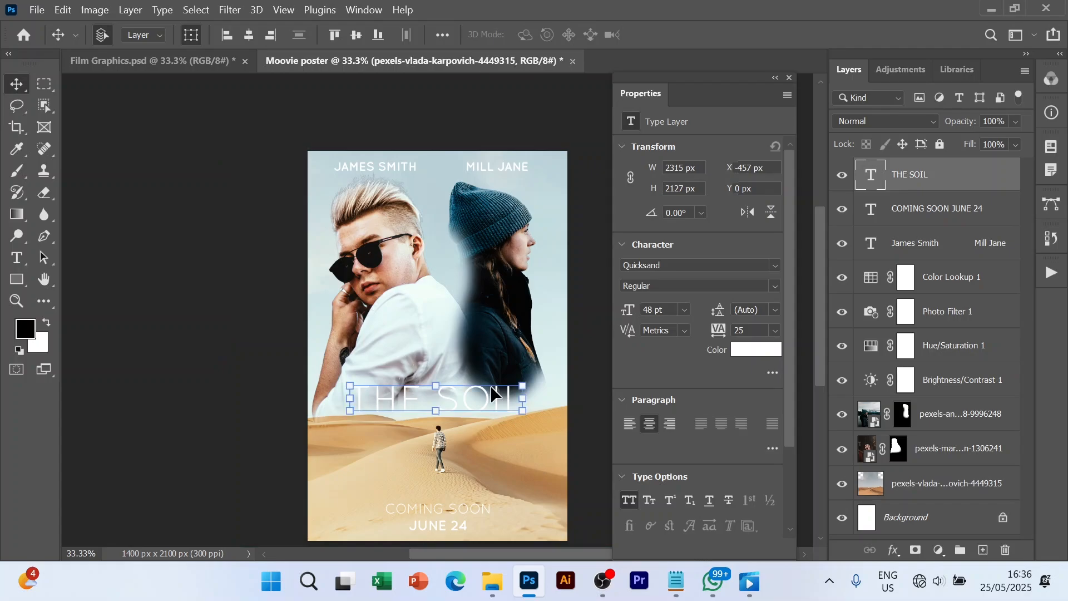
double_click(491, 398)
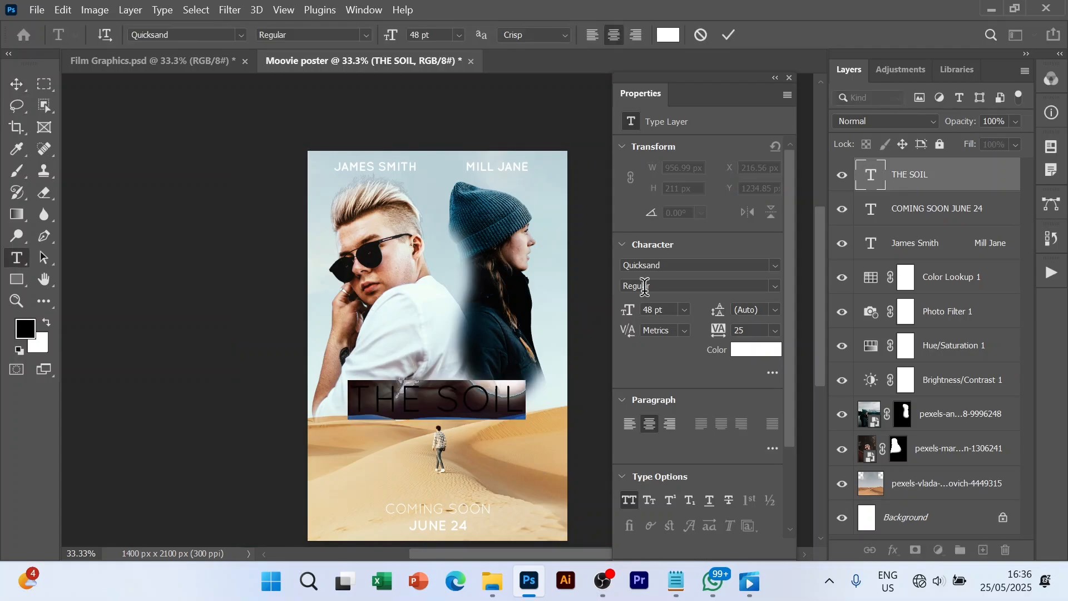
left_click(729, 34)
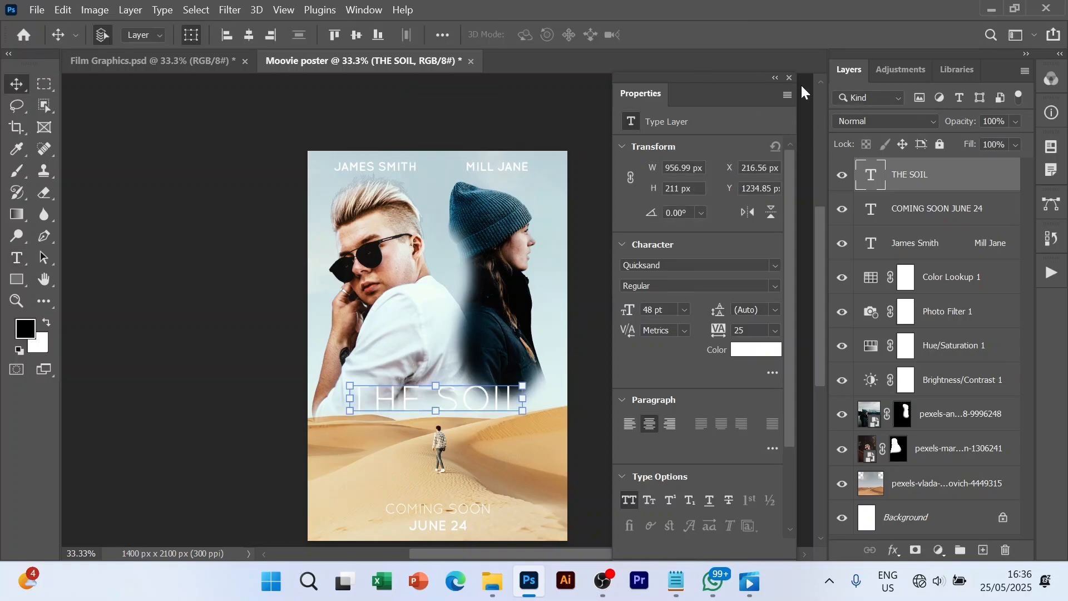
left_click_drag(699, 92, 711, 99)
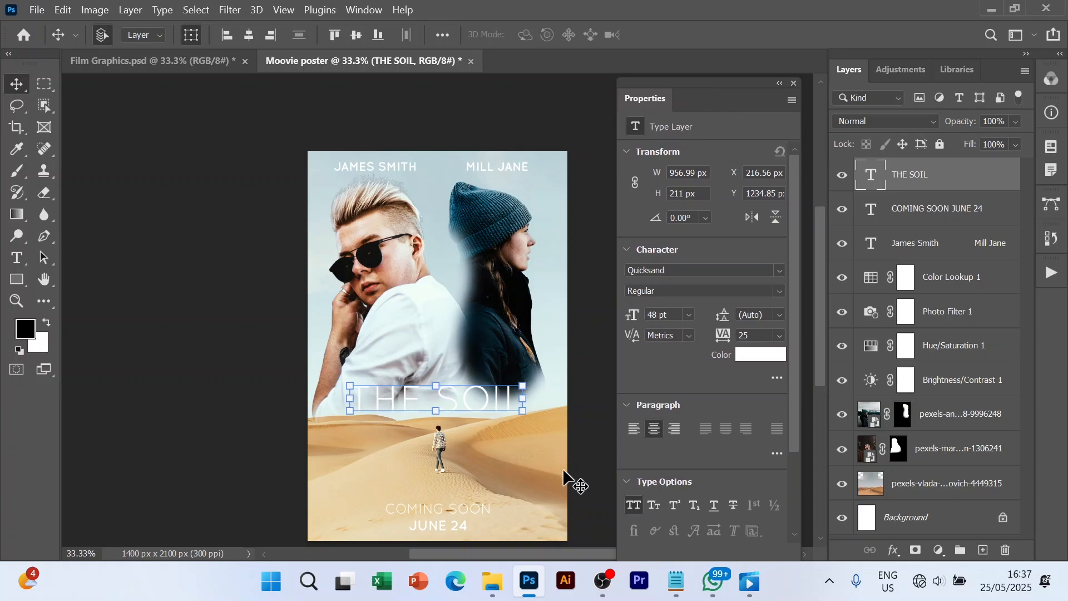
- Duplicate the "COMING SOON JUNE 24" text layer and move the copy up to just above the "THE SOIL" title
left_click(450, 516)
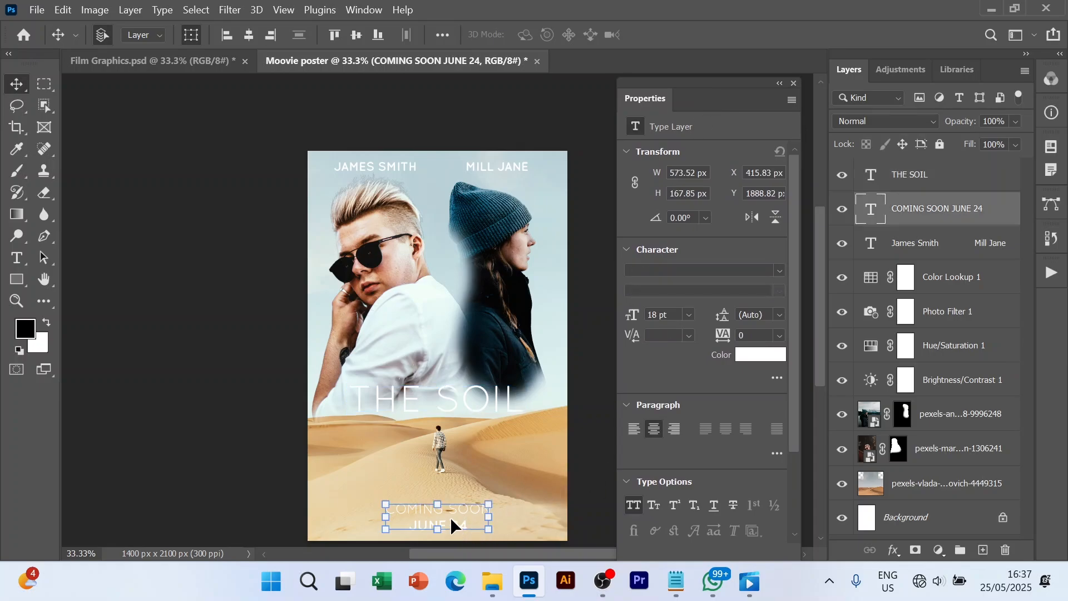
key("ctrl+j")
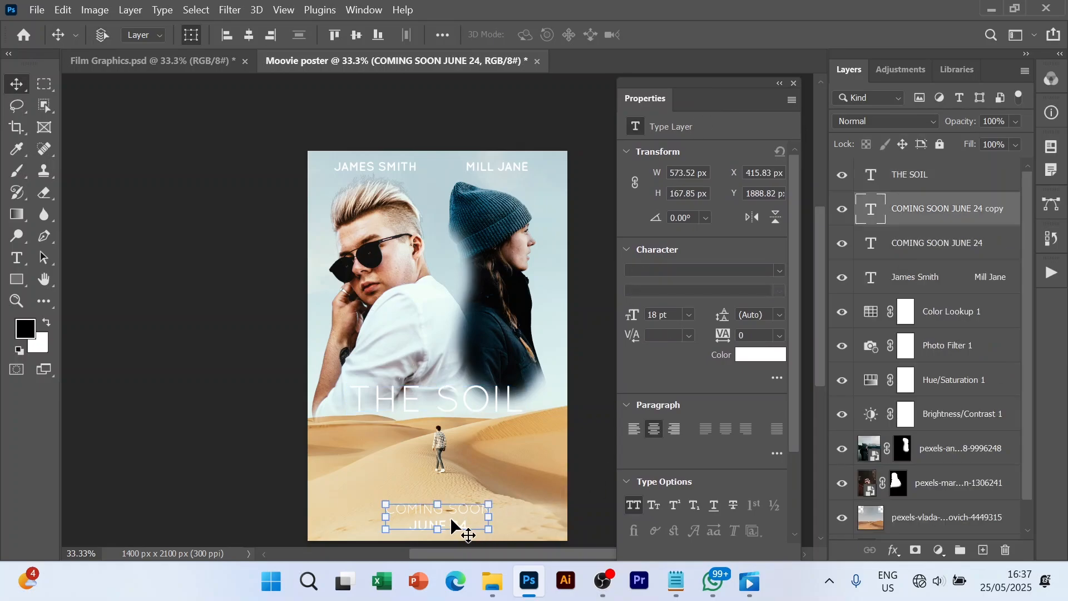
left_click_drag(453, 476, 449, 352)
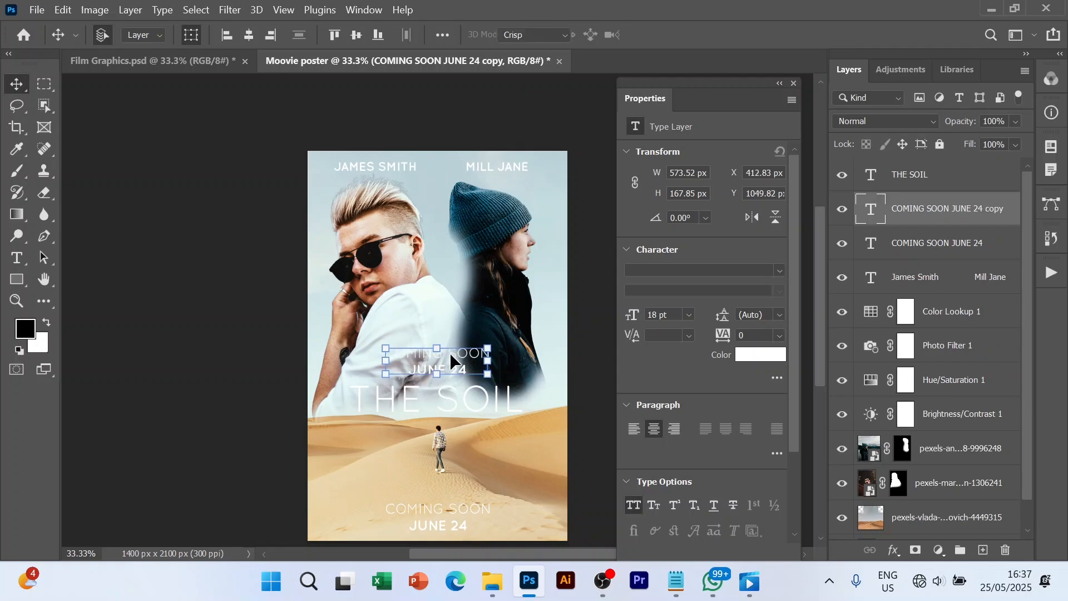
- Replace the copied release text with "THE ADVENTURE" and compare the poster with the reference design in Film Graphics.psd
double_click(450, 352)
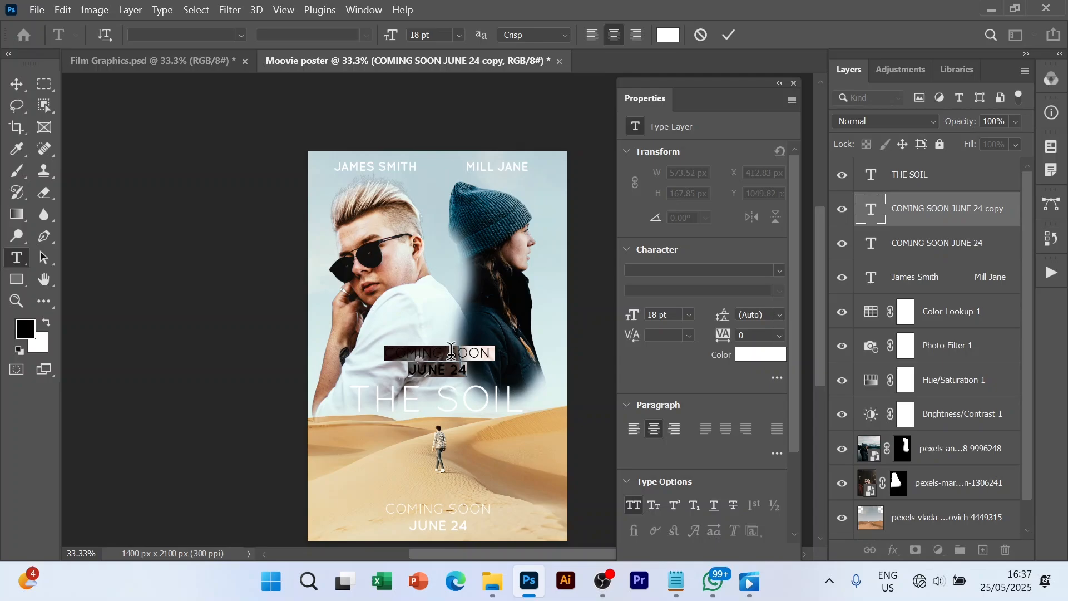
type("THE A")
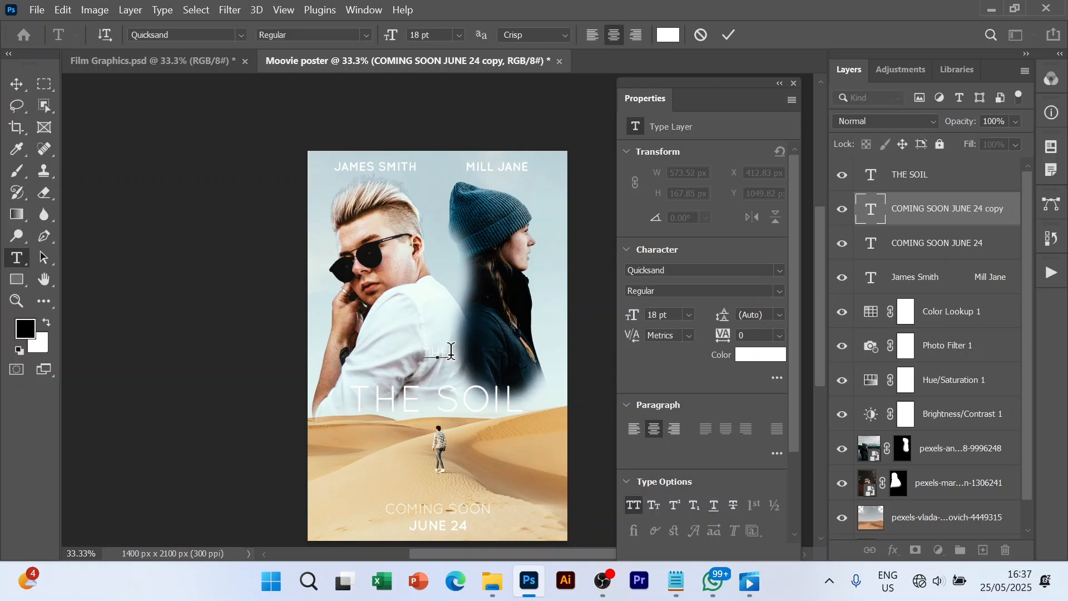
type("DVENTUT")
key("BackSpace")
type("RE")
left_click(138, 61)
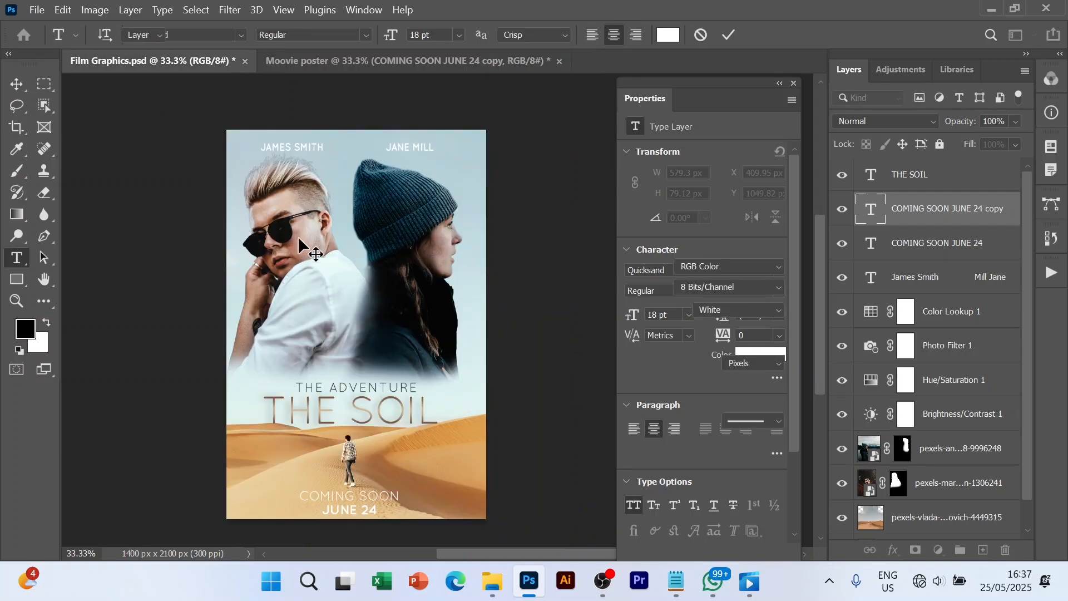
left_click(440, 62)
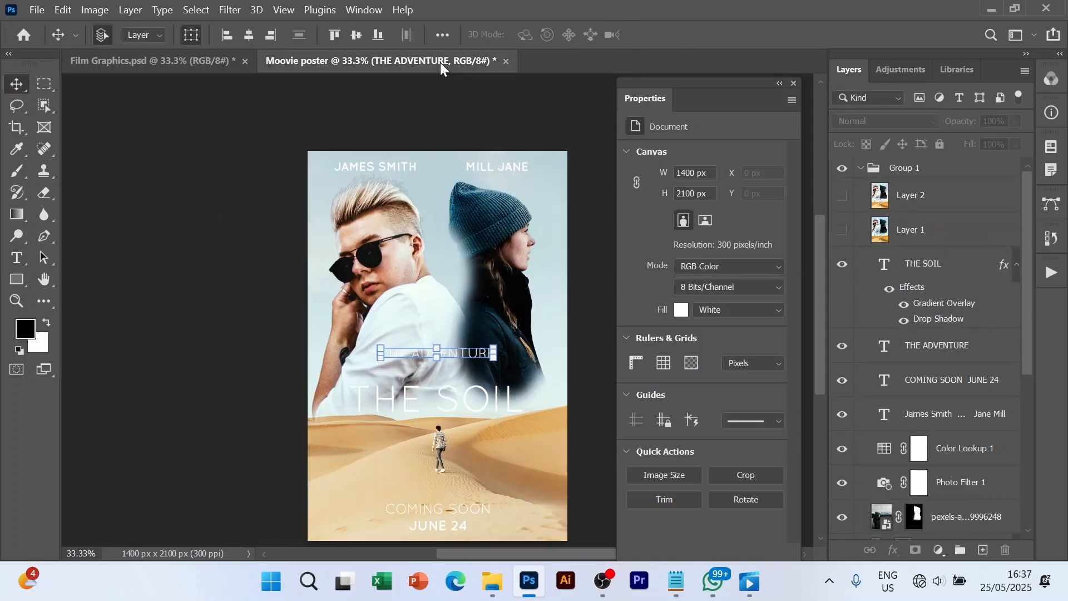
- Change the colour of all the "THE ADVENTURE" text to dark grey 343434
left_click(477, 352)
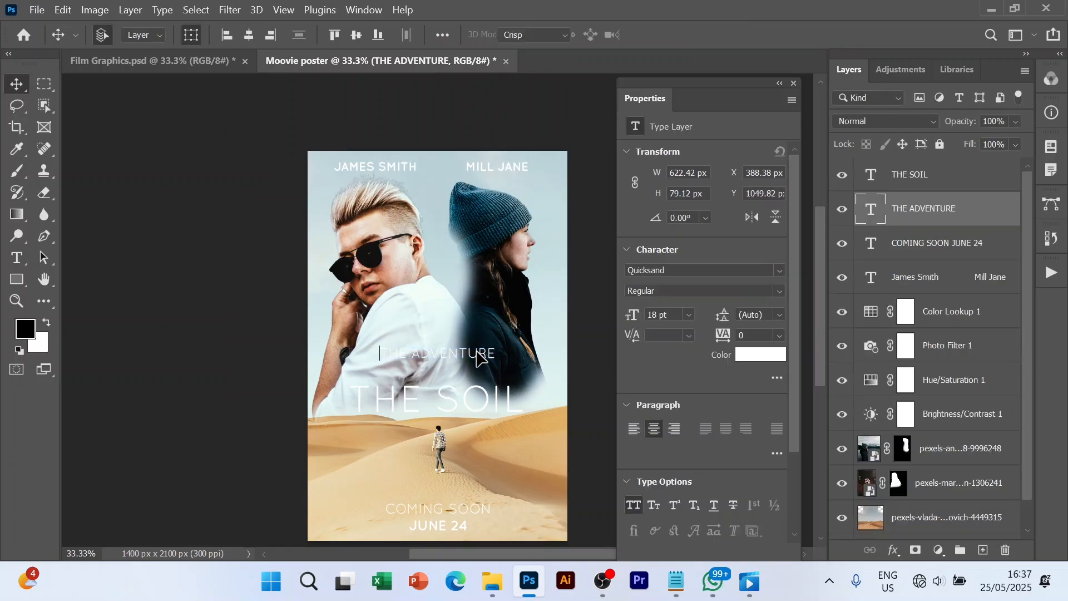
double_click(477, 350)
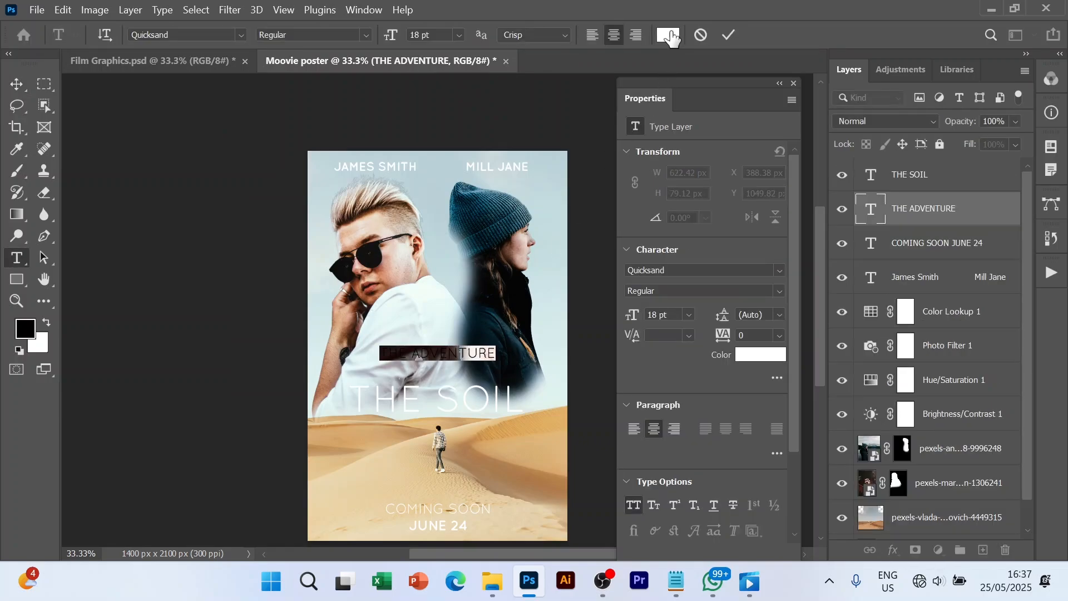
left_click(670, 35)
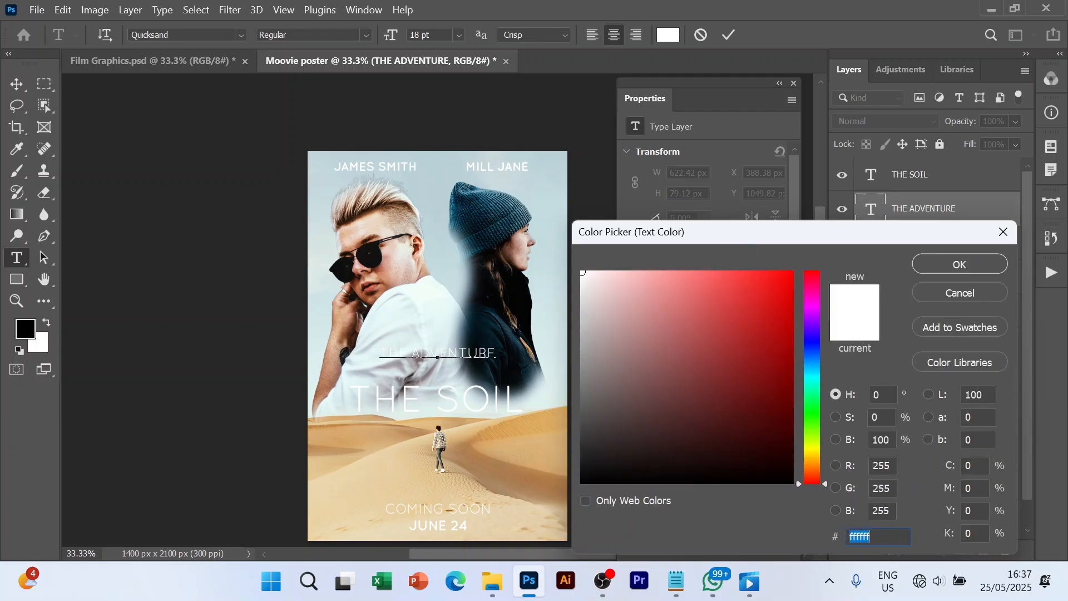
type("3")
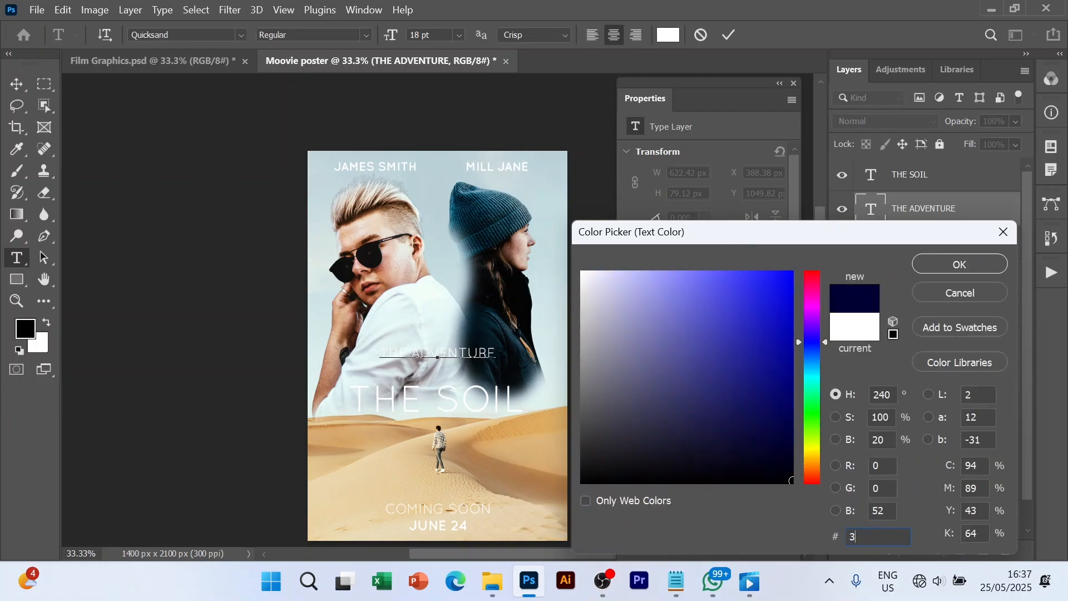
type("43434")
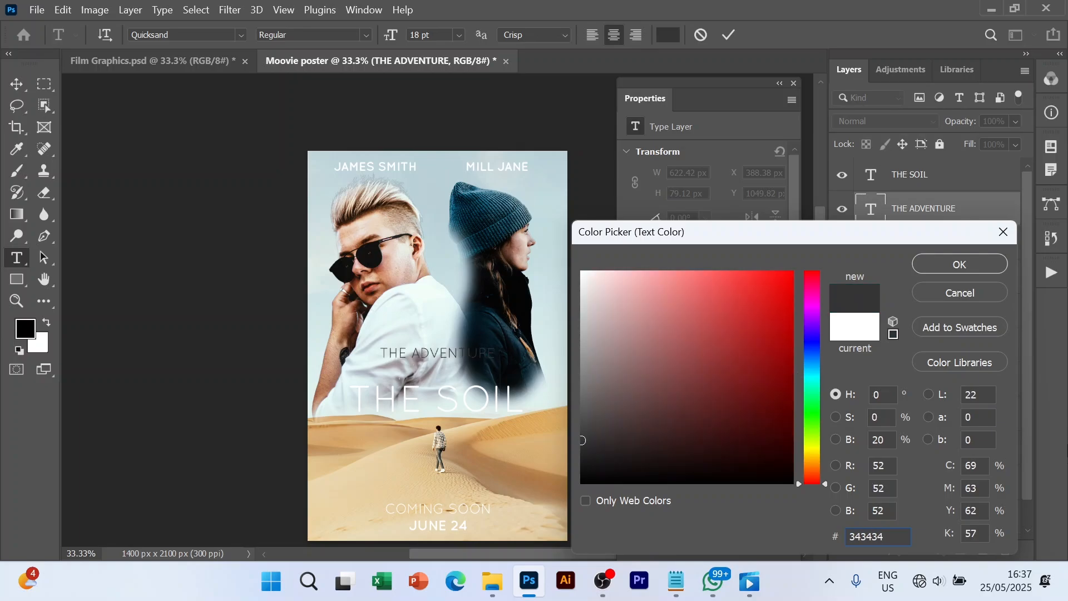
left_click(963, 265)
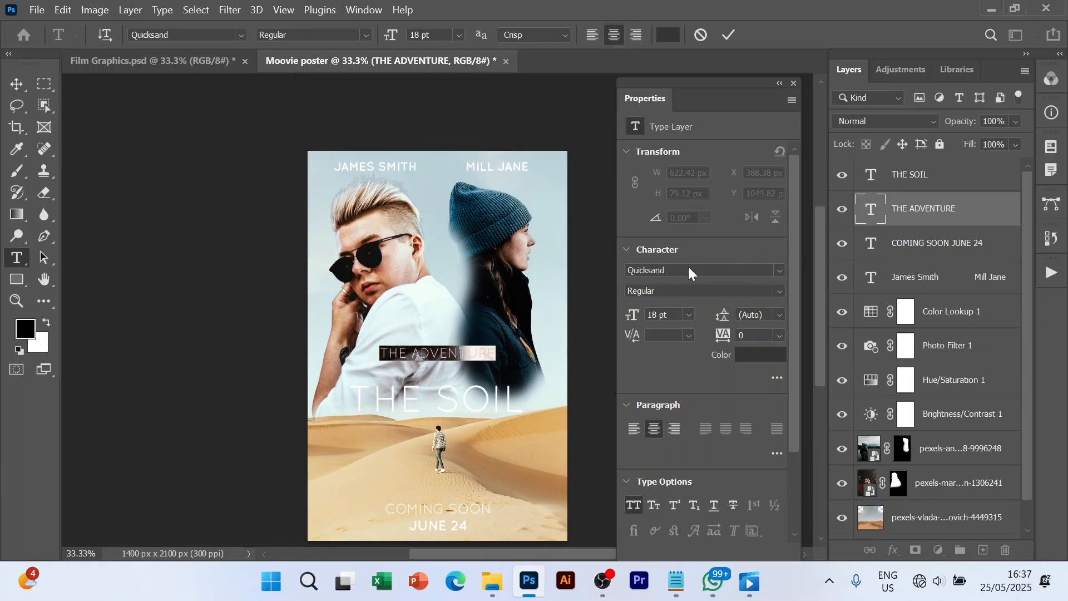
- Set the tracking of the "THE ADVENTURE" text to 25 and commit the text edit
left_click(780, 335)
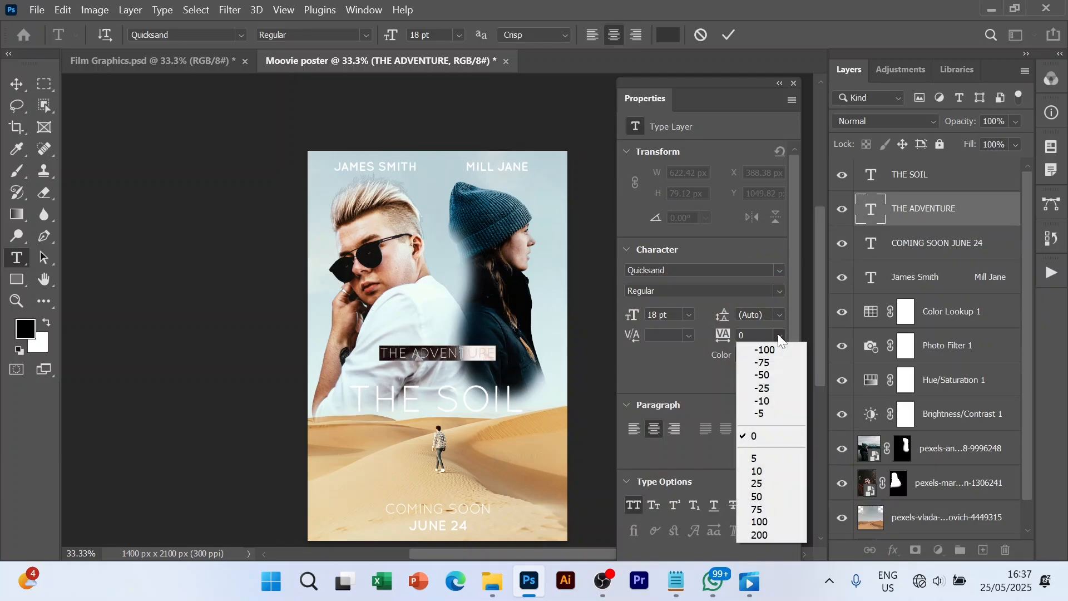
left_click(757, 473)
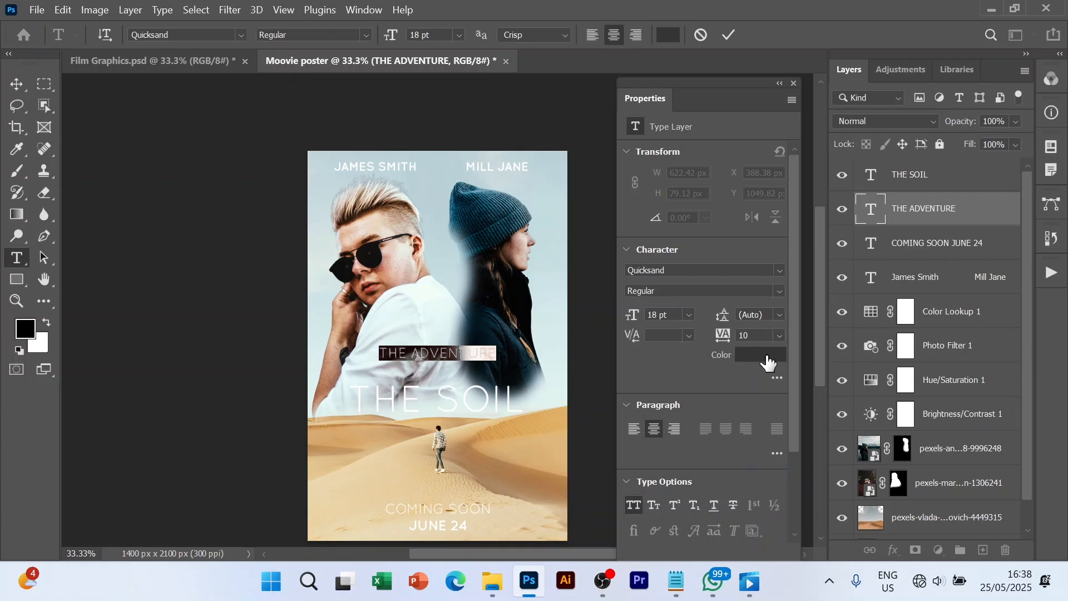
left_click(778, 336)
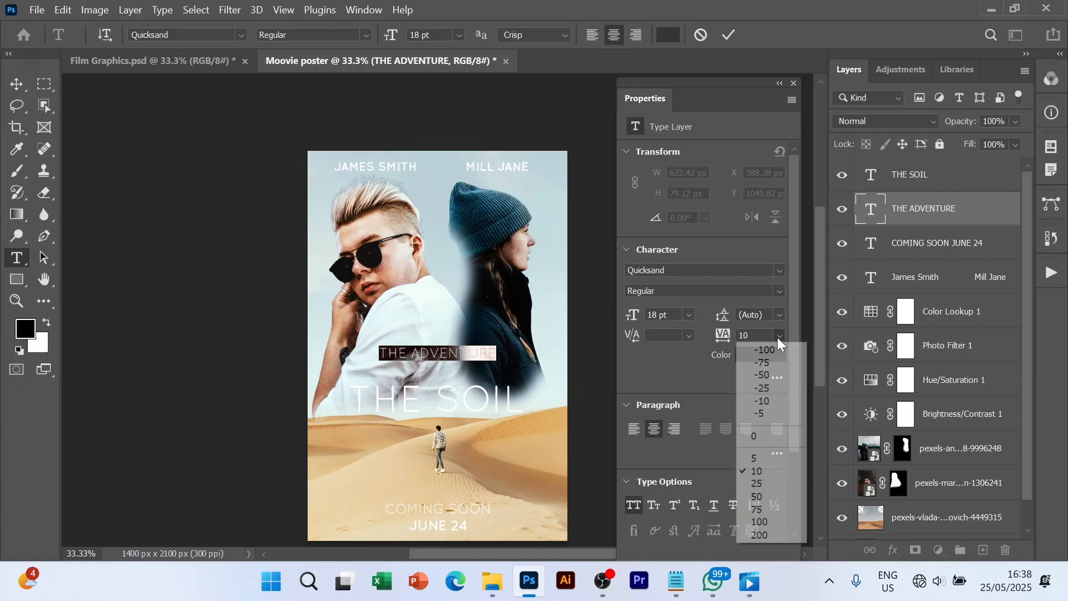
left_click(756, 484)
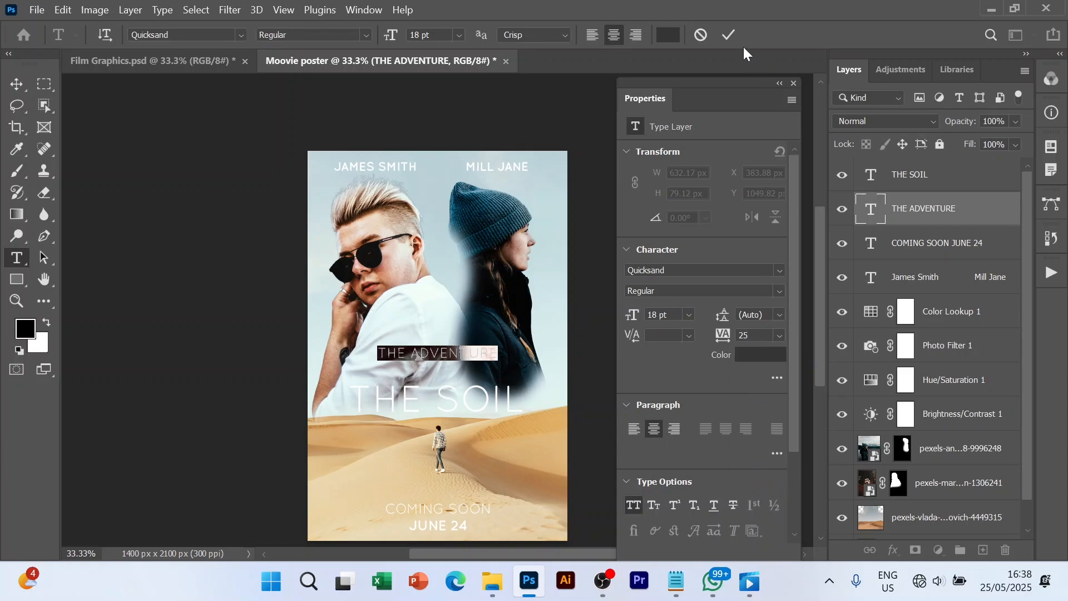
left_click(730, 35)
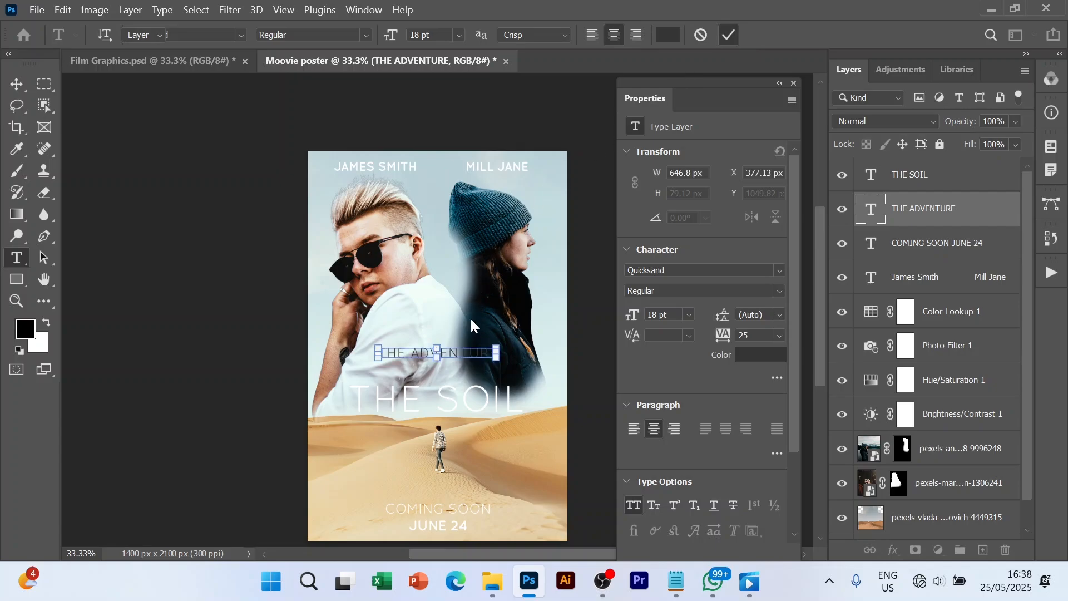
- Move "THE ADVENTURE" down close above the "THE SOIL" title and centre it horizontally on the poster
key("v")
left_click_drag(465, 351, 461, 370)
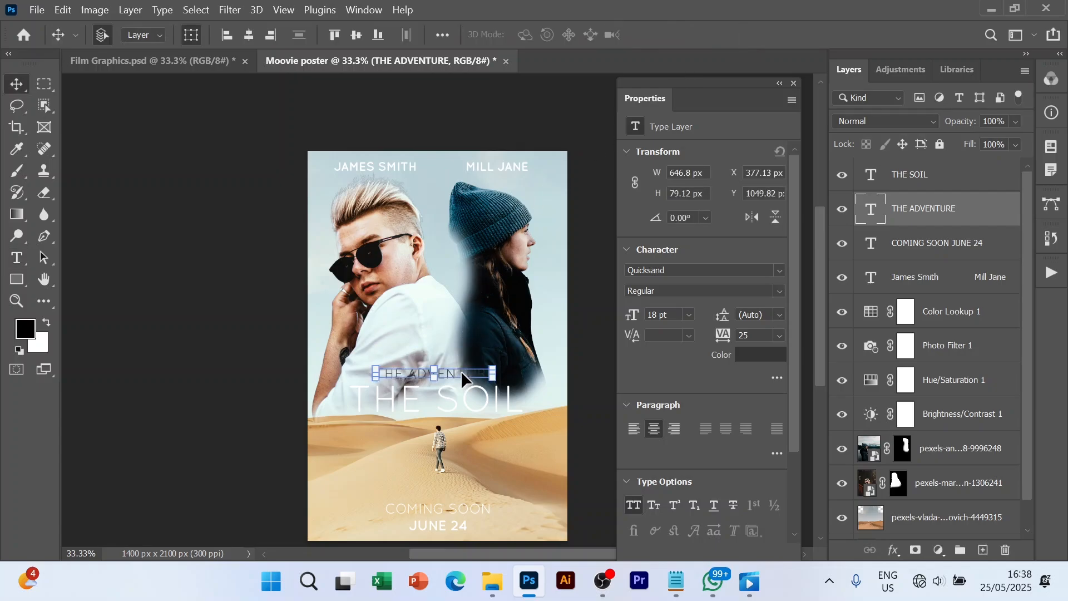
left_click(247, 36)
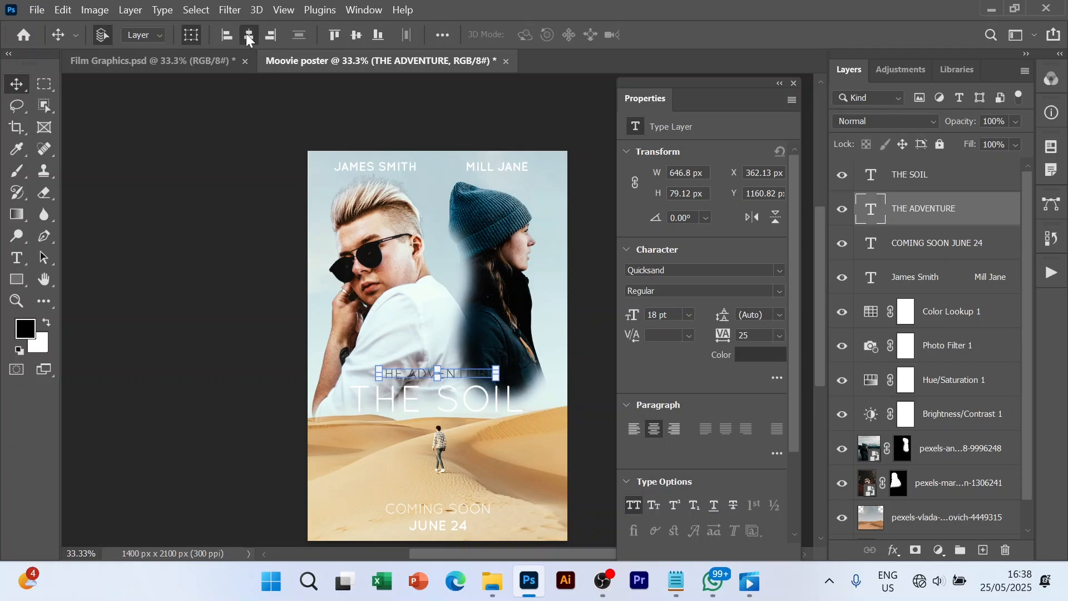
left_click_drag(369, 394, 274, 412)
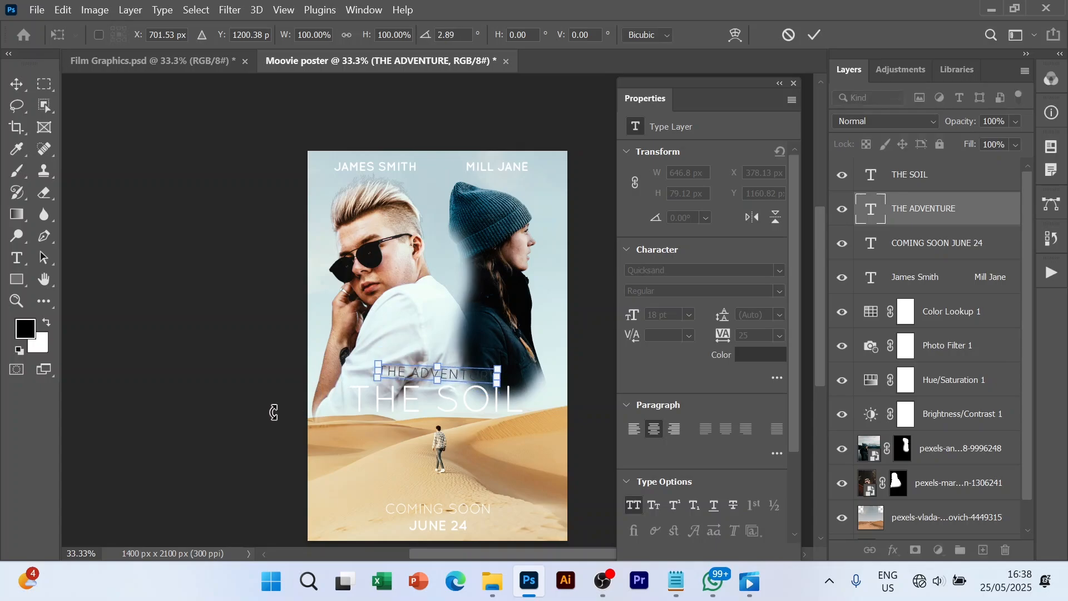
key("Return")
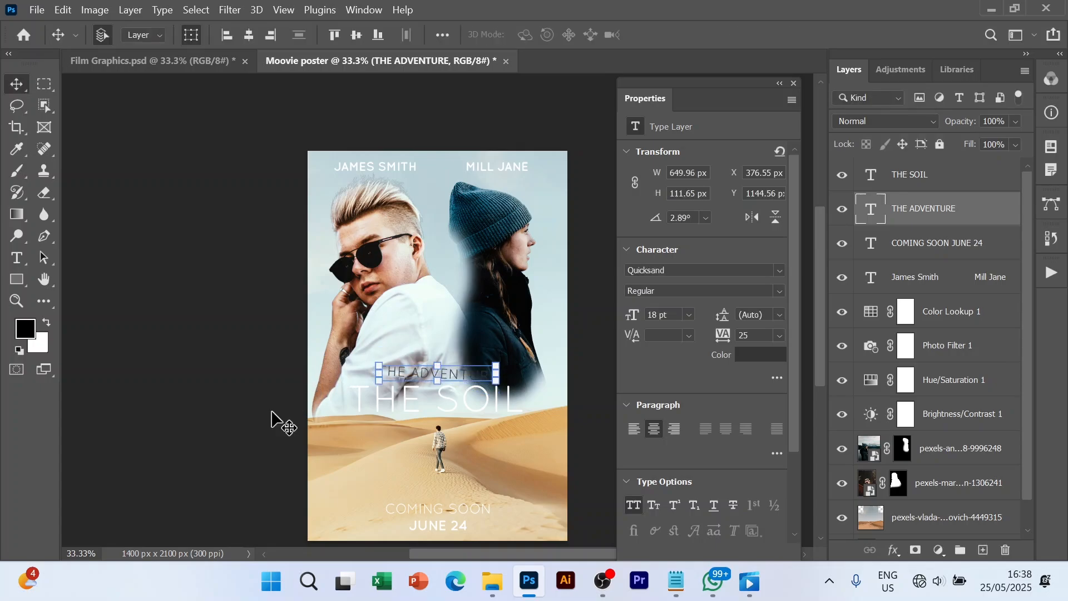
key("ctrl+z")
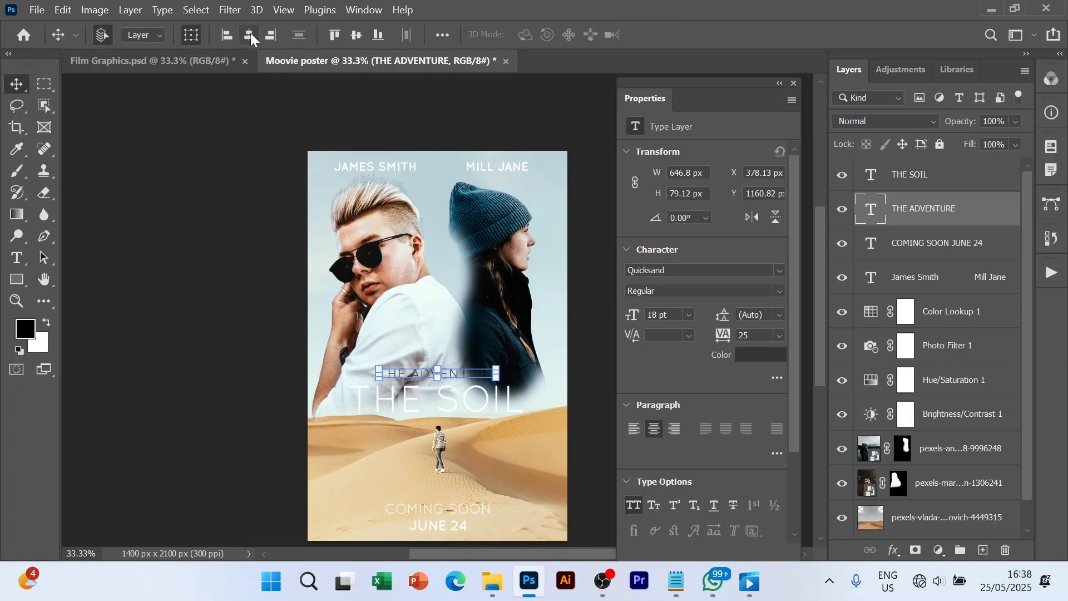
- Select the "THE SOIL" title and centre it horizontally on the poster
left_click(378, 437)
left_click(436, 398)
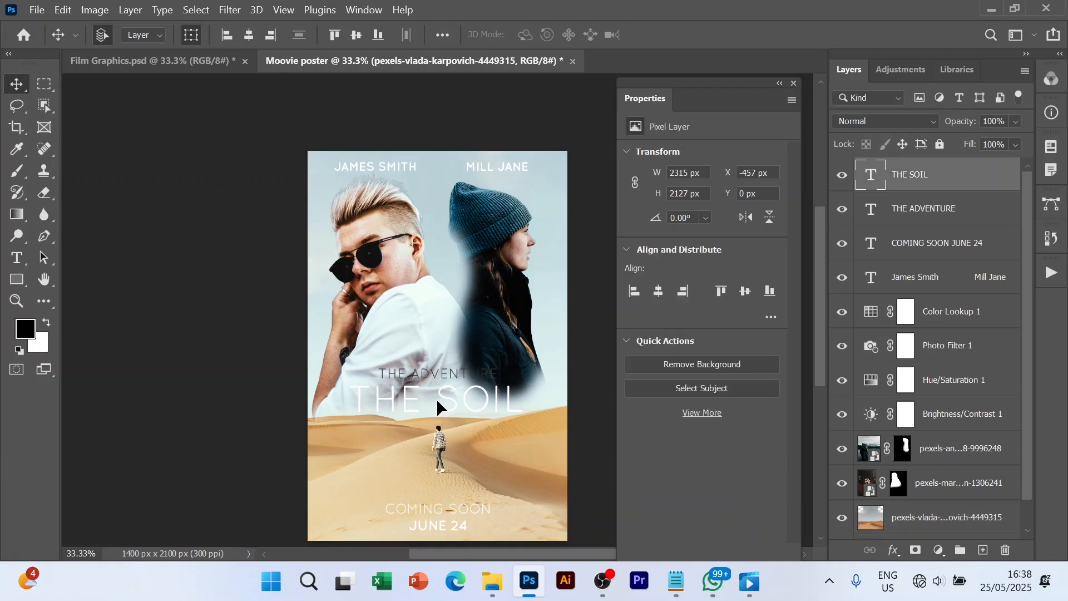
left_click(249, 35)
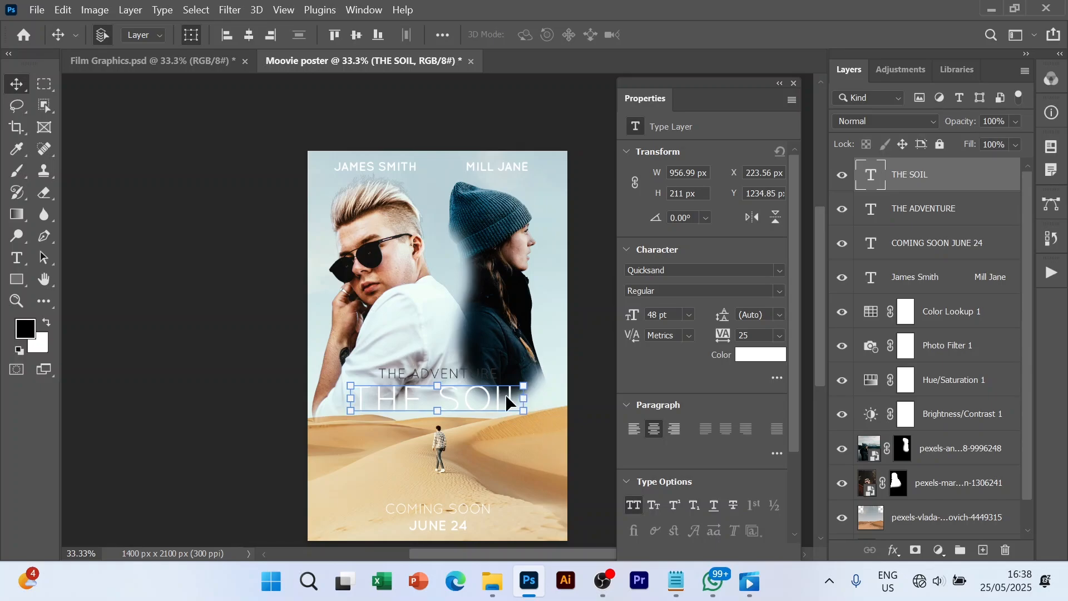
- Dock the floating Properties panel with the Layers group and bring the layer list back to the front
left_click_drag(720, 88, 1006, 65)
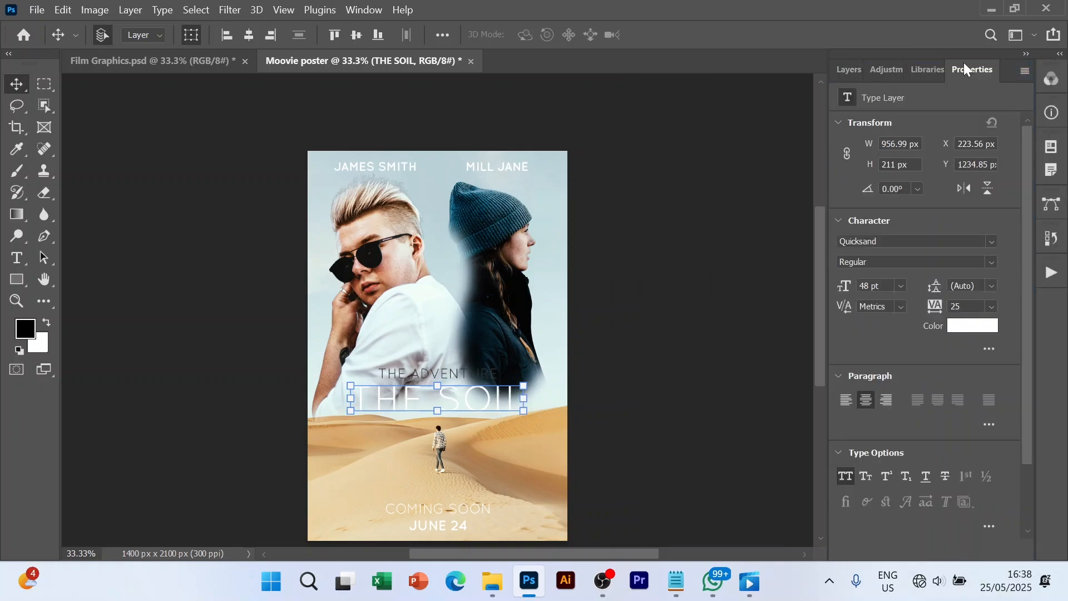
left_click(857, 72)
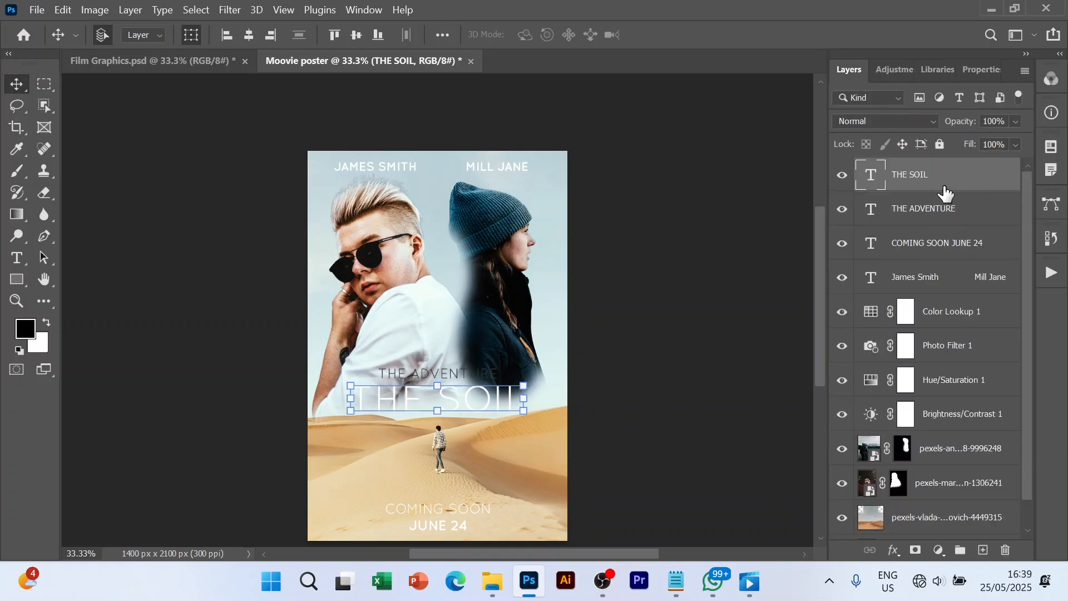
- Add a linear brown-to-tan Gradient Overlay layer style to the "THE SOIL" title
right_click(986, 183)
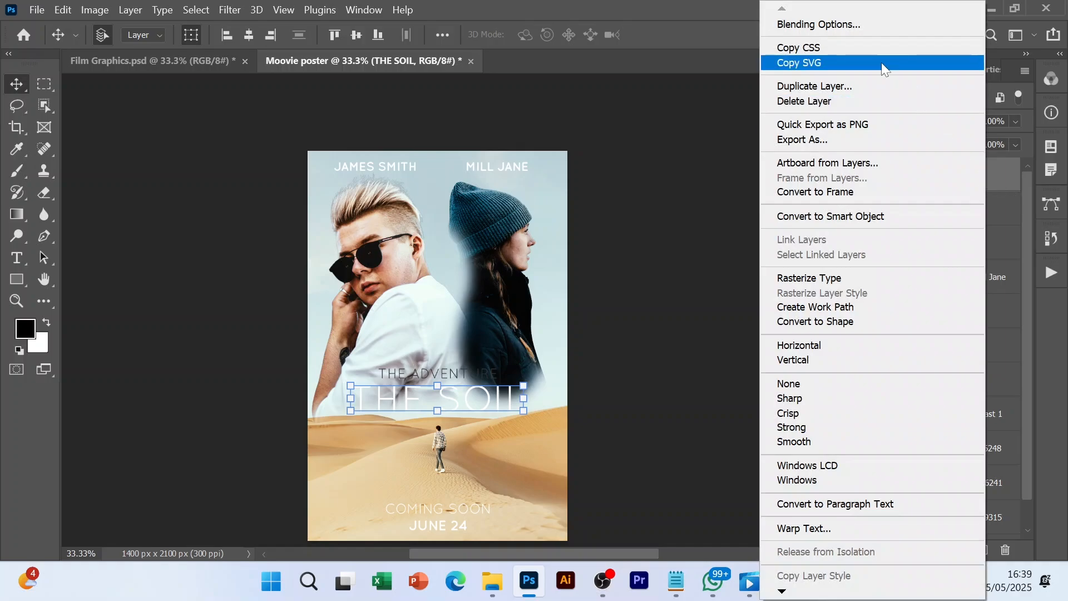
left_click(850, 31)
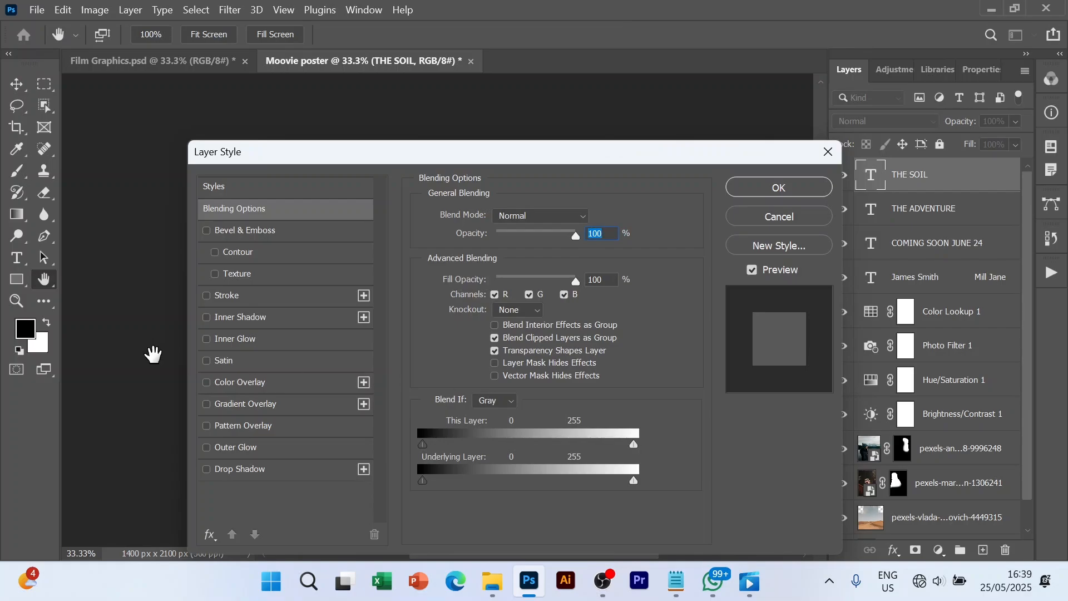
left_click(220, 406)
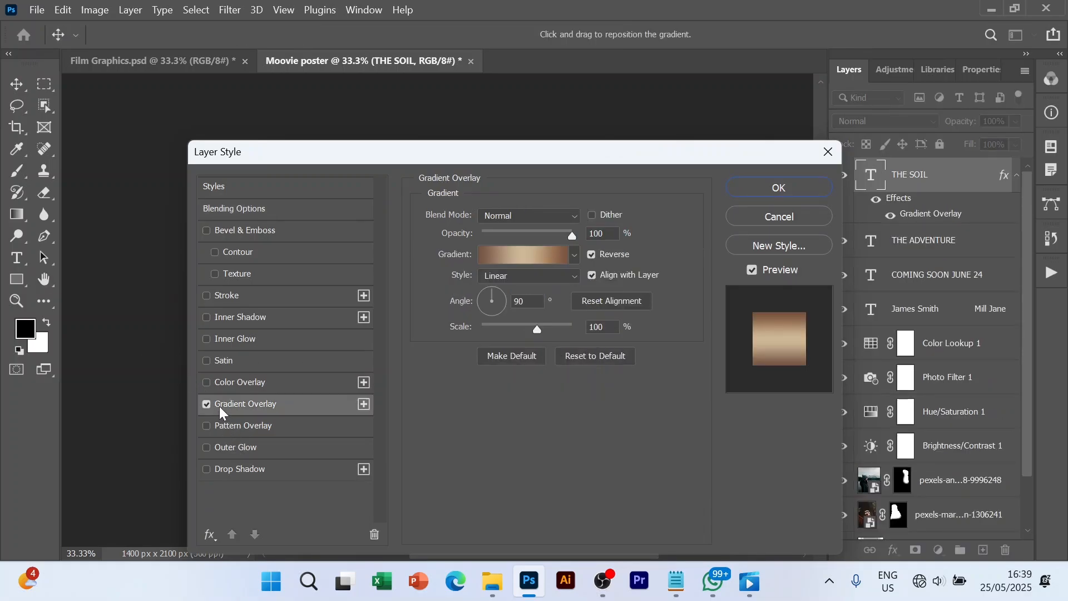
- Open the title's overlay gradient for editing and confirm 745443 as the colour of its stop at location 0%
left_click(514, 264)
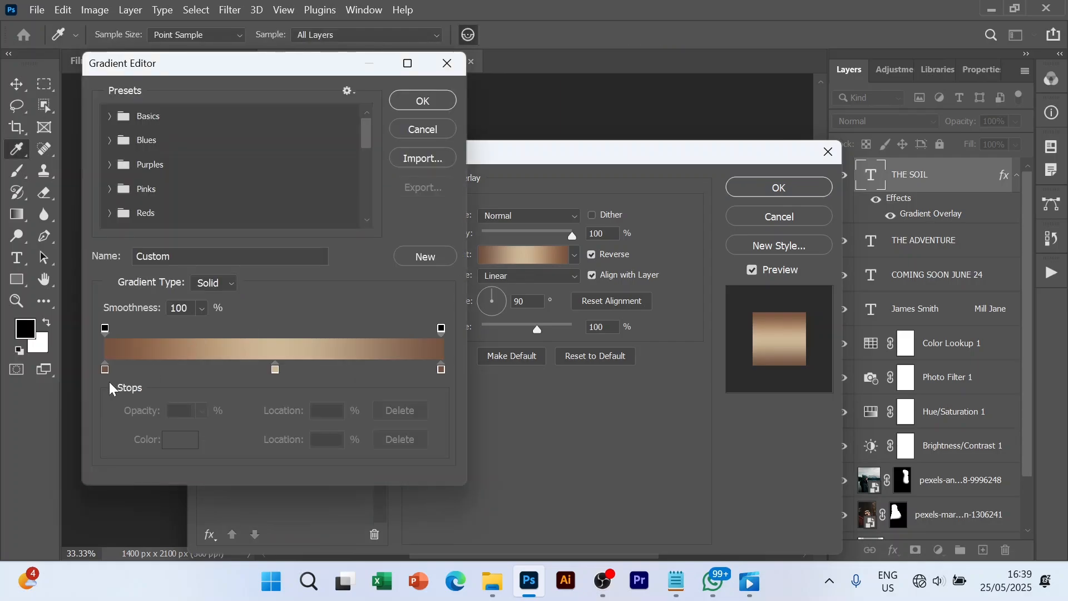
left_click(105, 369)
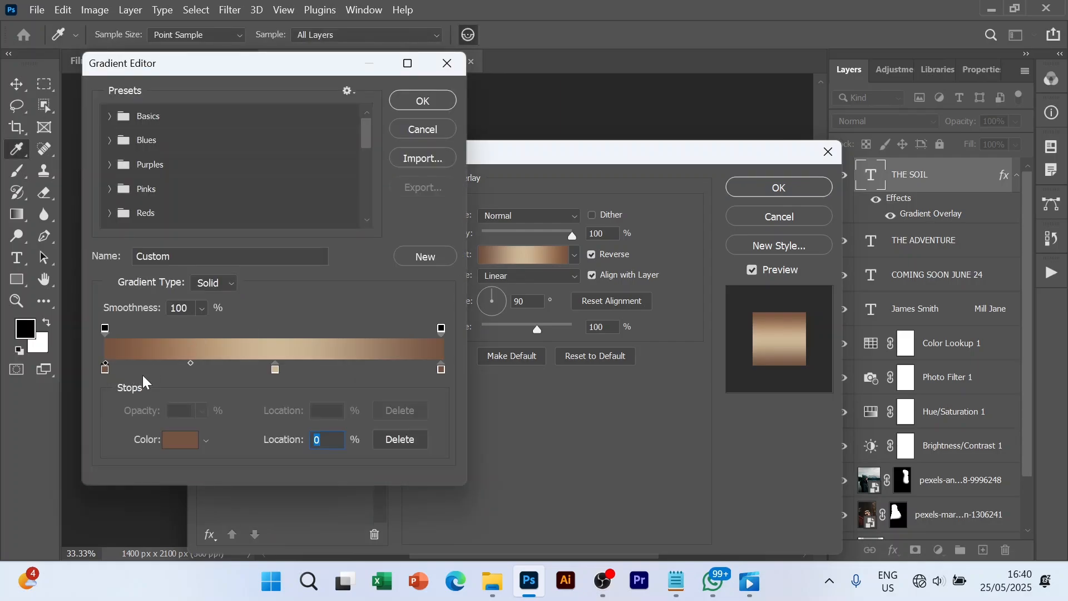
left_click(182, 440)
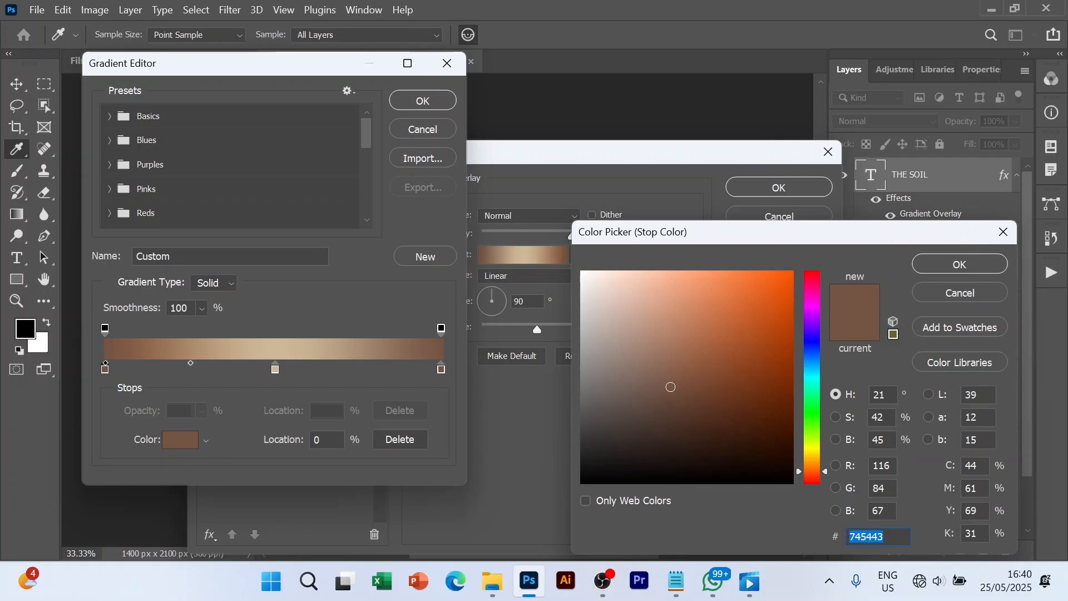
left_click(884, 537)
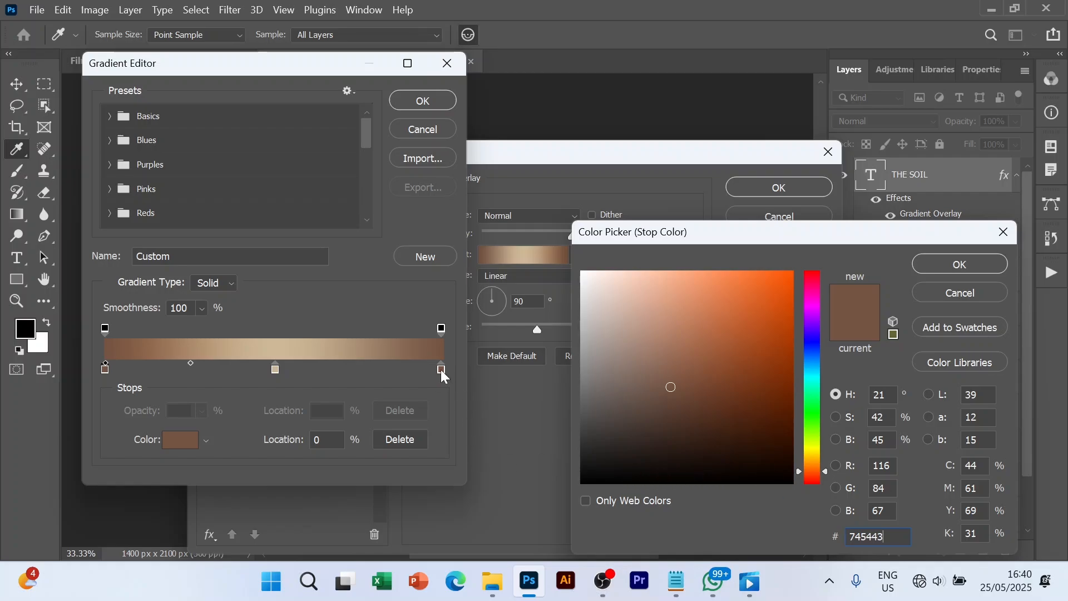
key("Return")
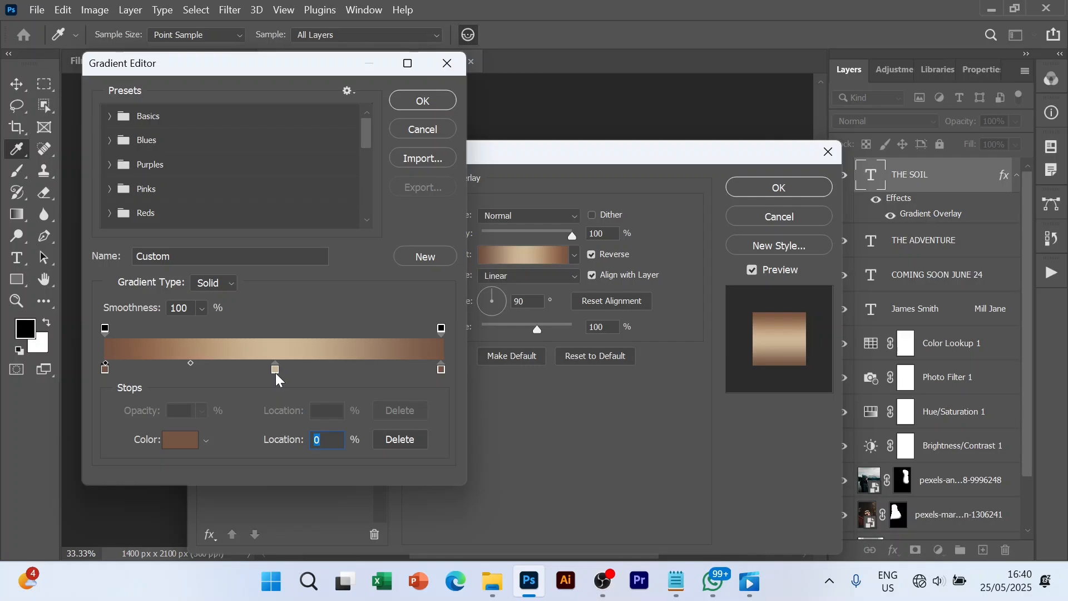
- Check the colours of the title gradient's middle and 100% stops, and close the gradient and layer style settings
left_click(275, 372)
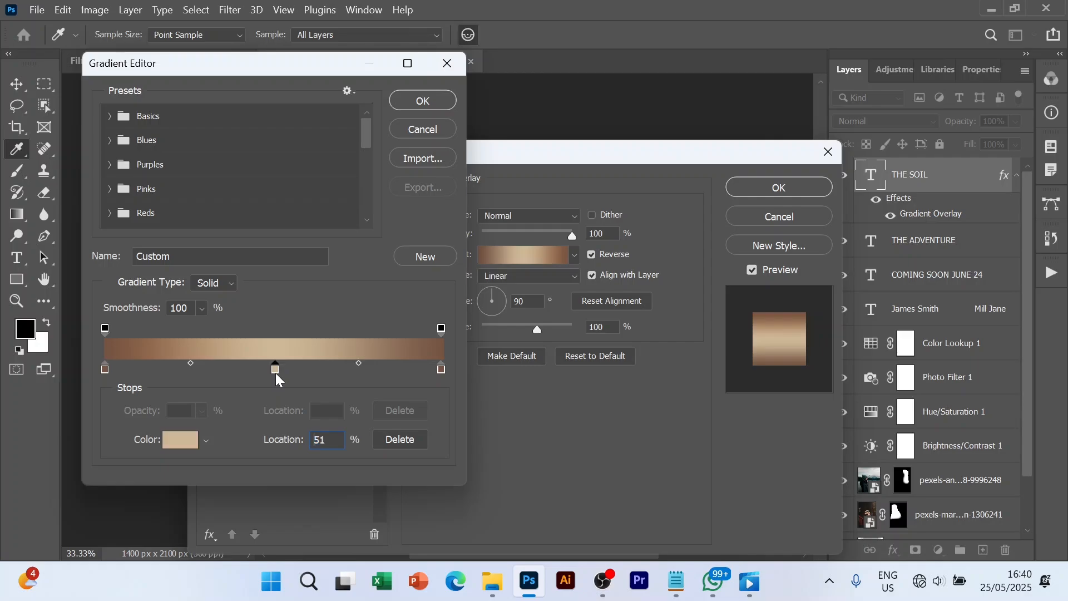
left_click(186, 445)
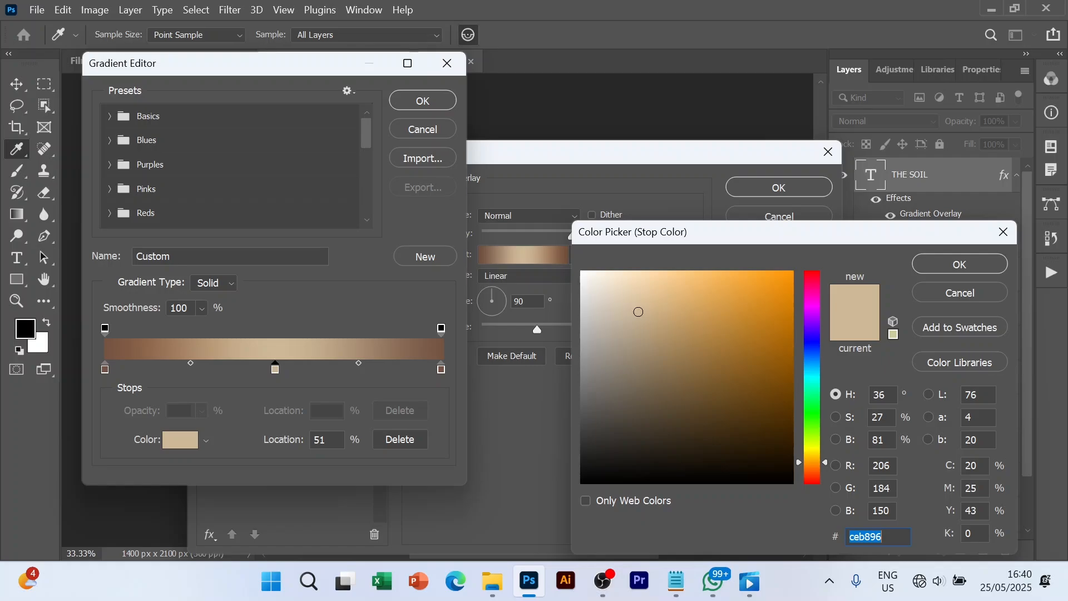
left_click(985, 266)
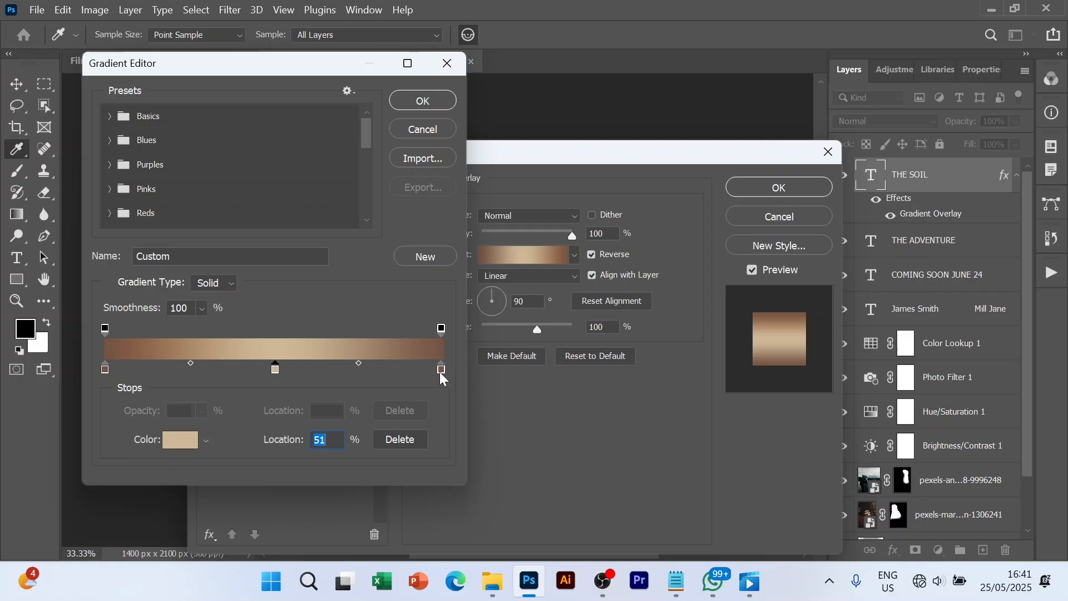
left_click(440, 371)
left_click(167, 443)
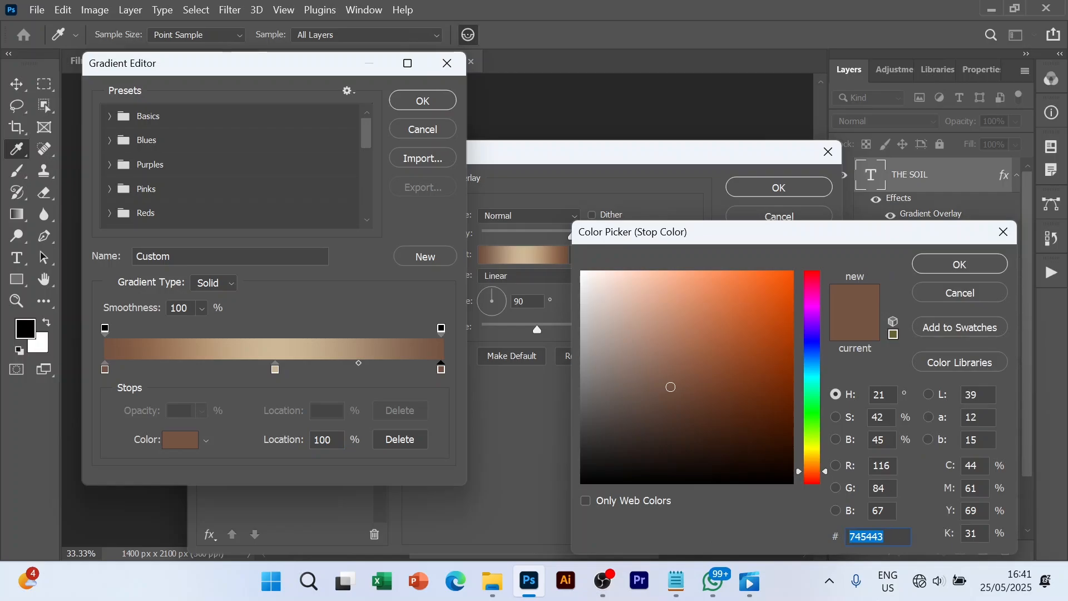
left_click(979, 260)
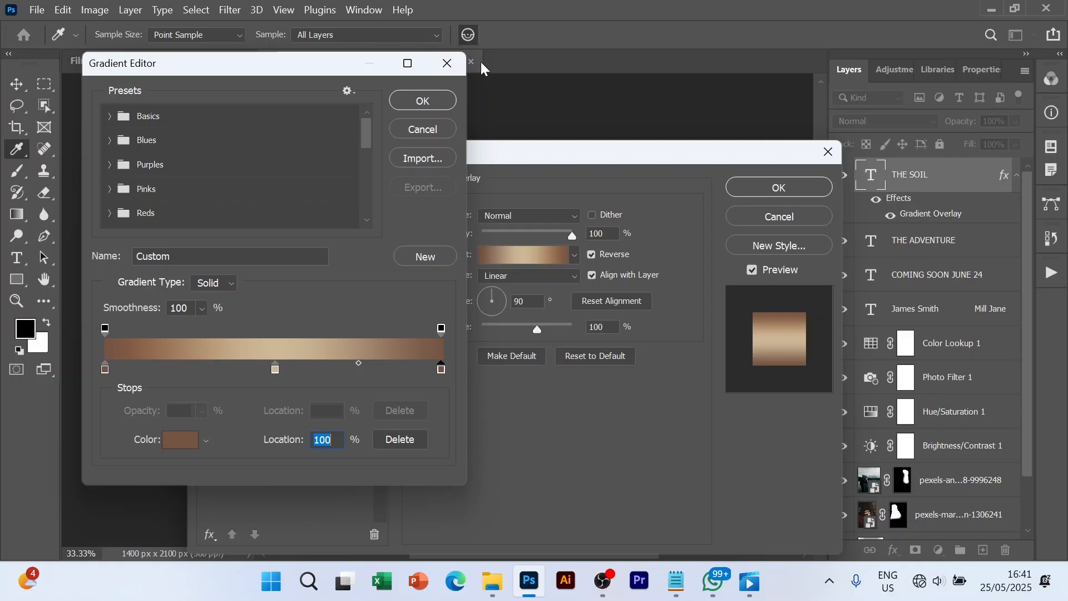
left_click(447, 63)
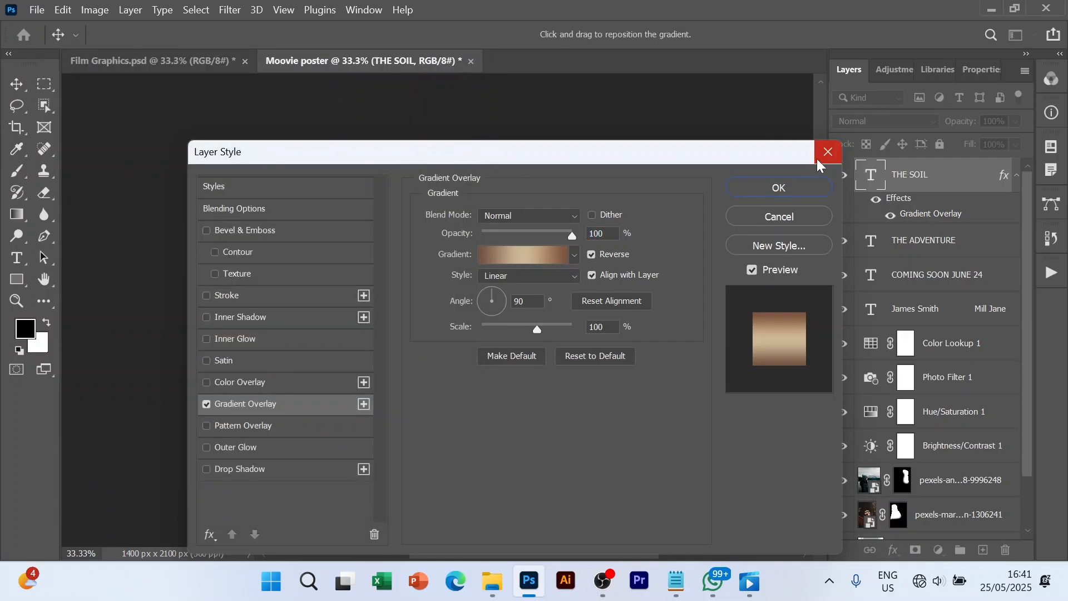
left_click(796, 179)
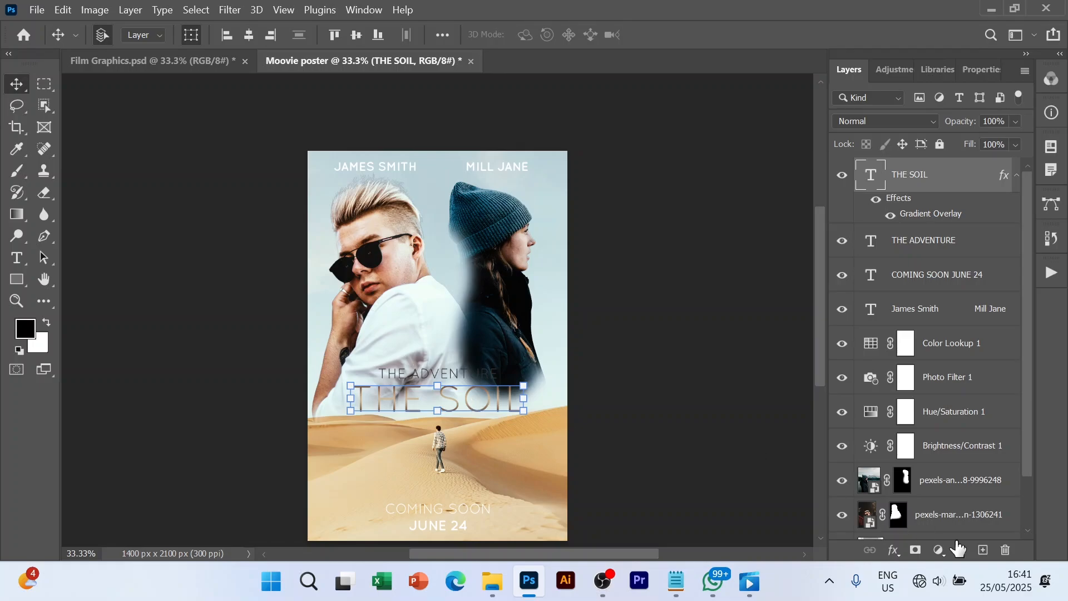
- Add a Drop Shadow to the "THE SOIL" title: Multiply, colour 070707, 31% opacity, 90° angle, 20 px distance, 0% spread and 40 px size
right_click(943, 172)
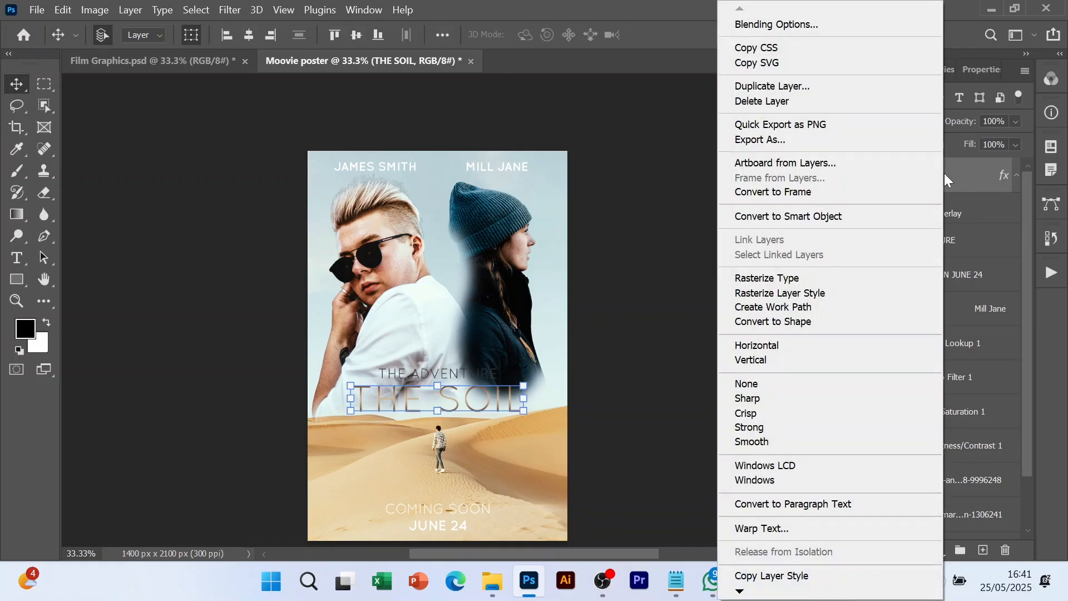
left_click(766, 24)
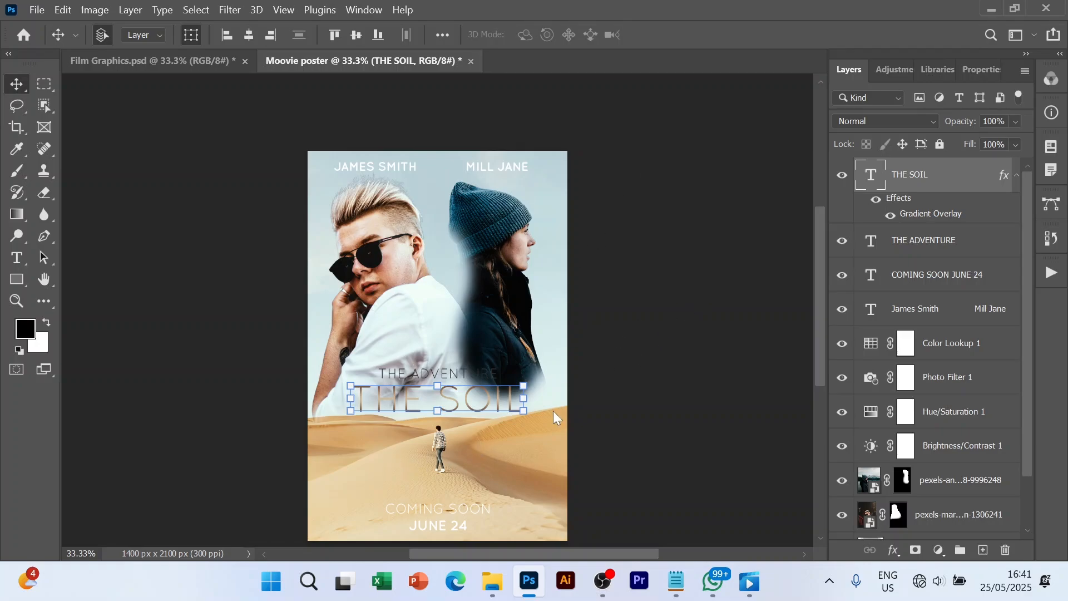
double_click(900, 168)
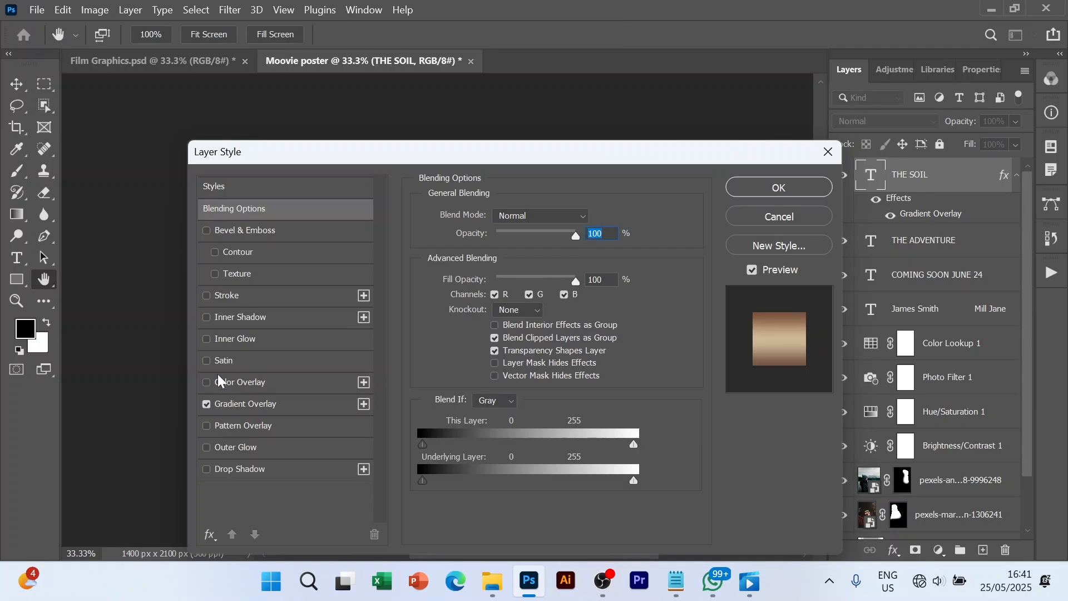
left_click(213, 467)
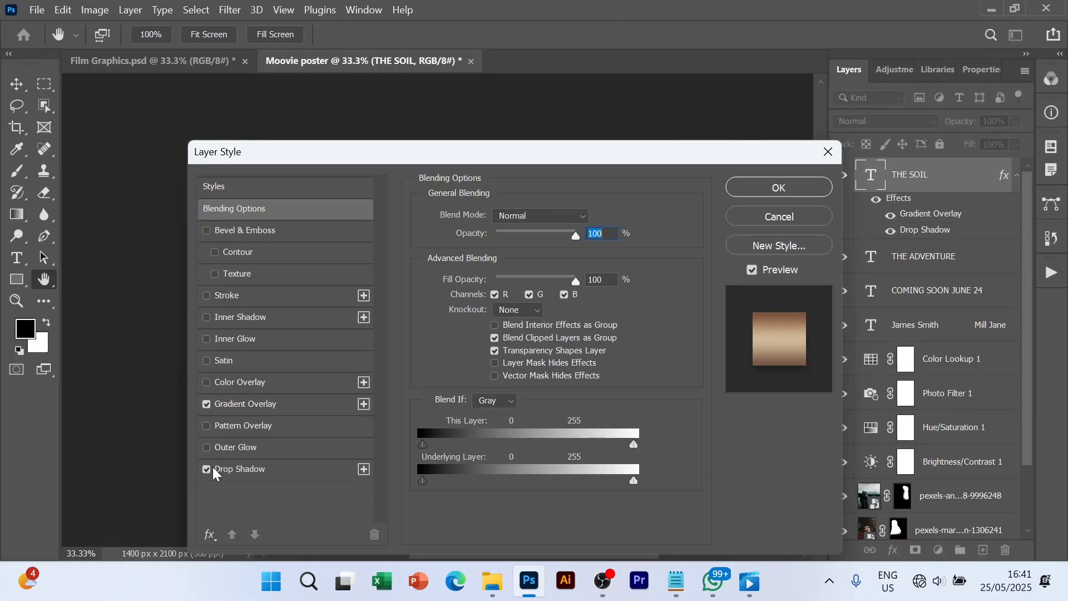
left_click(284, 479)
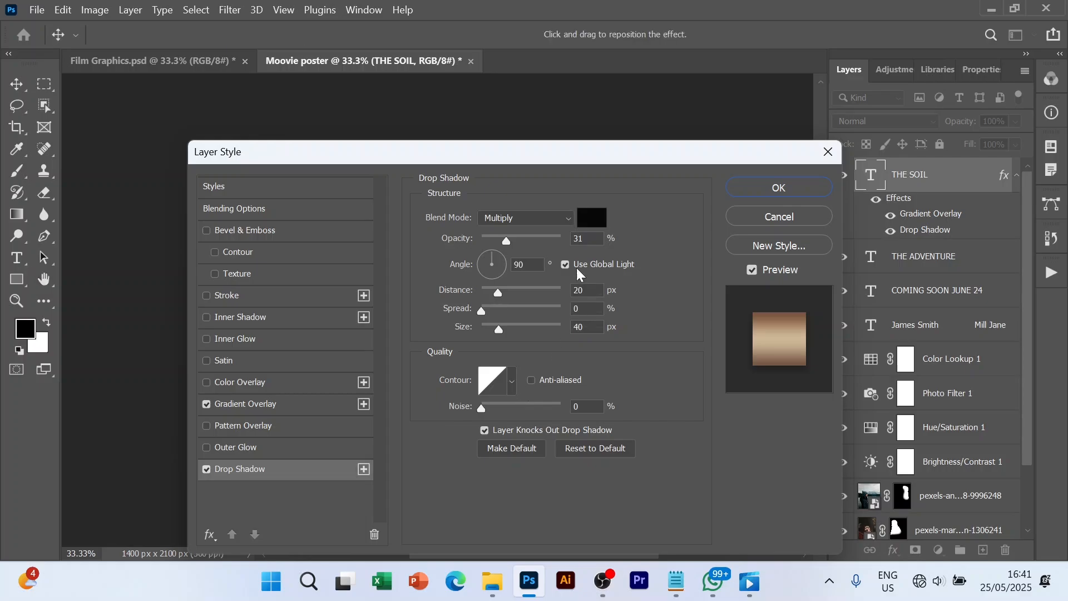
left_click(593, 222)
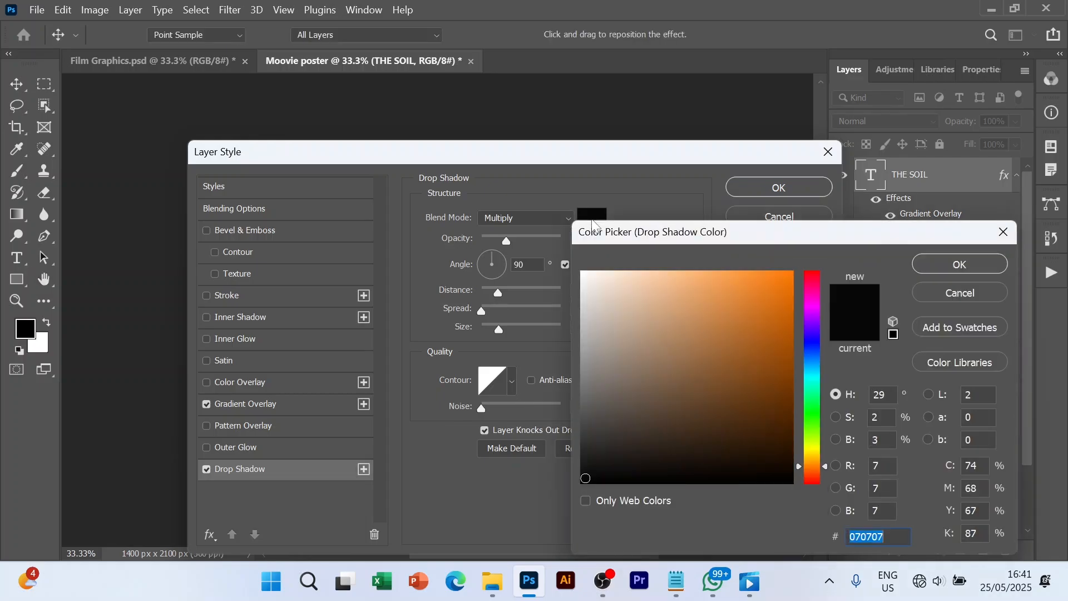
left_click(960, 263)
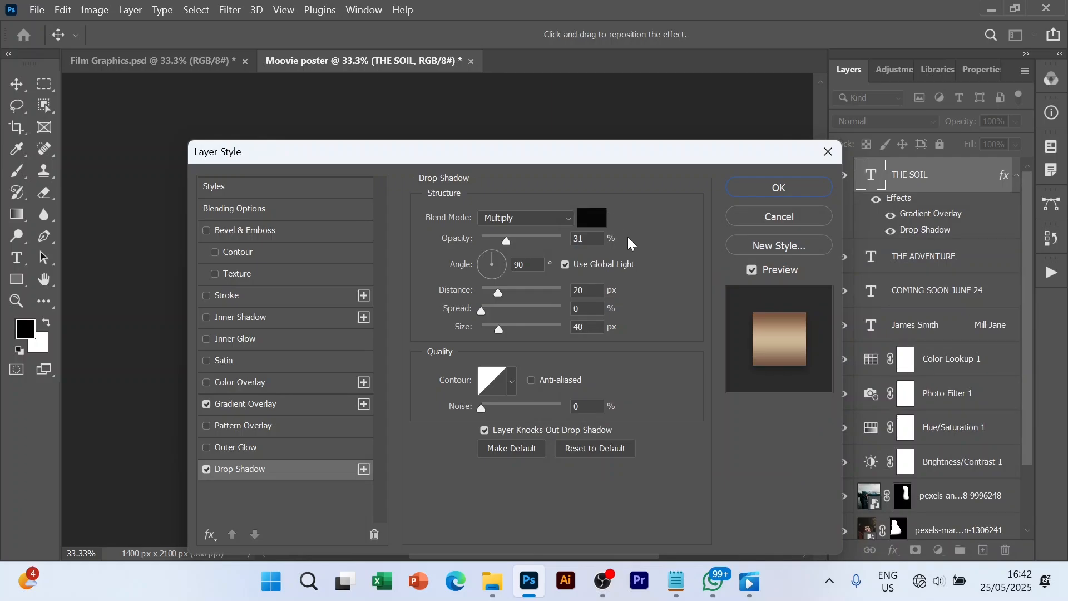
left_click(793, 188)
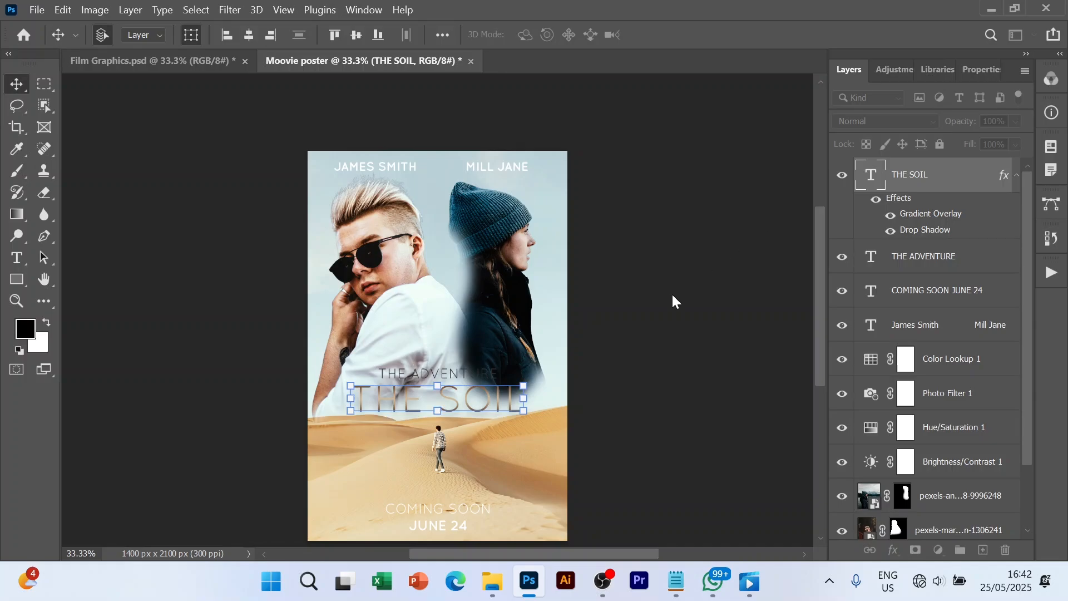
left_click(671, 329)
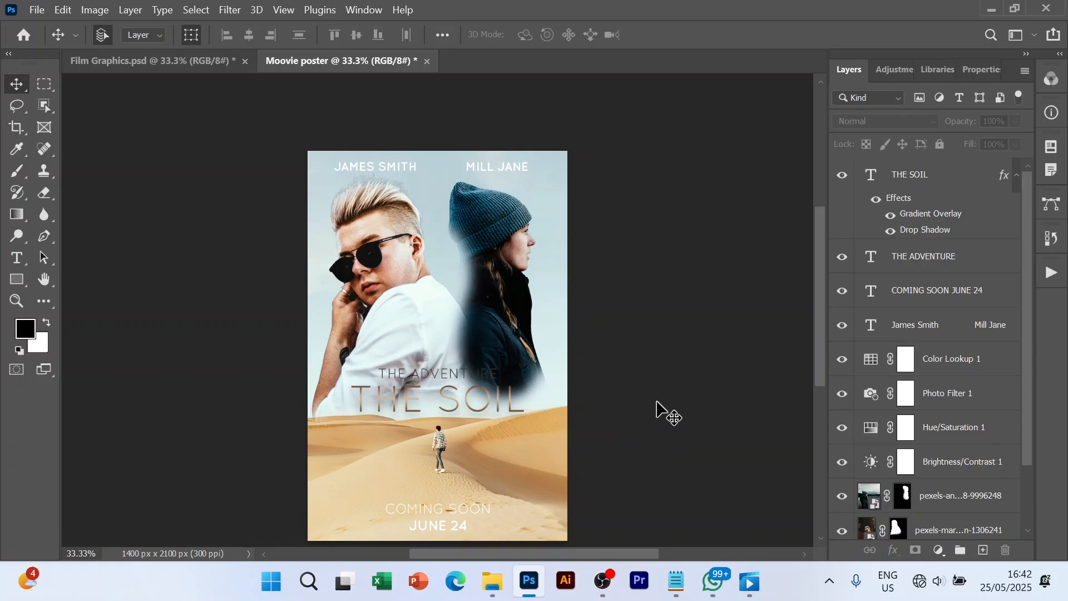
- Enlarge the "COMING SOON JUNE 24" text to about 118% and centre it horizontally at the foot of the poster
left_click(456, 511)
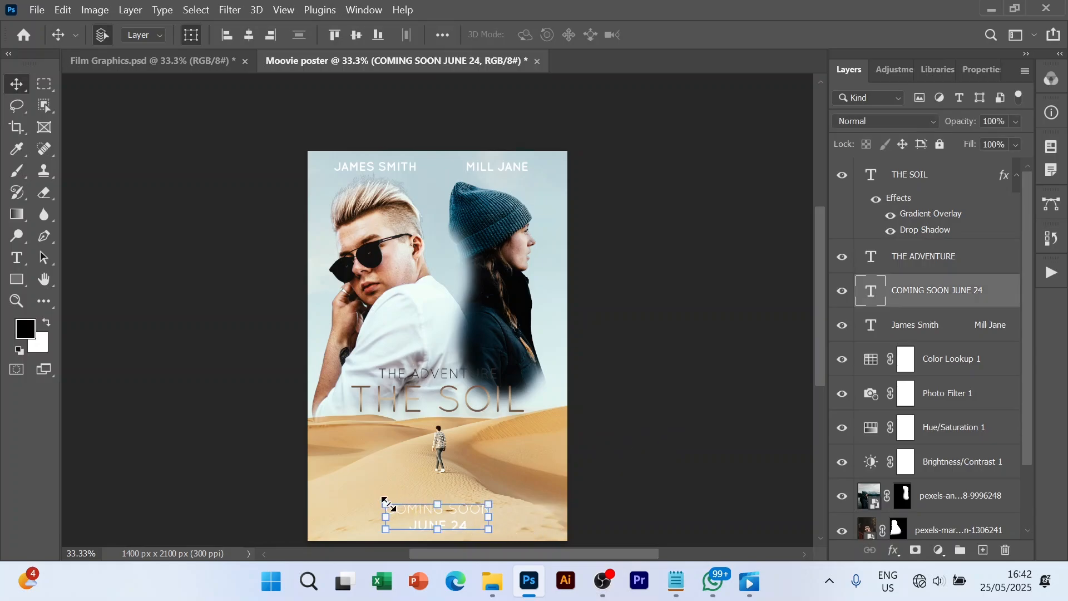
left_click_drag(385, 501, 366, 495)
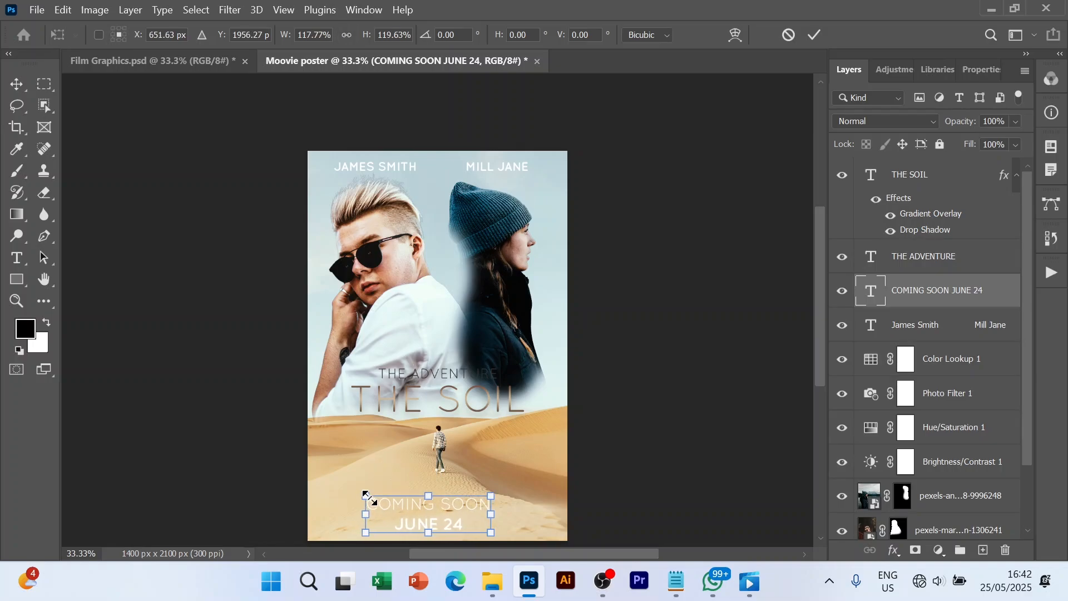
key("Return")
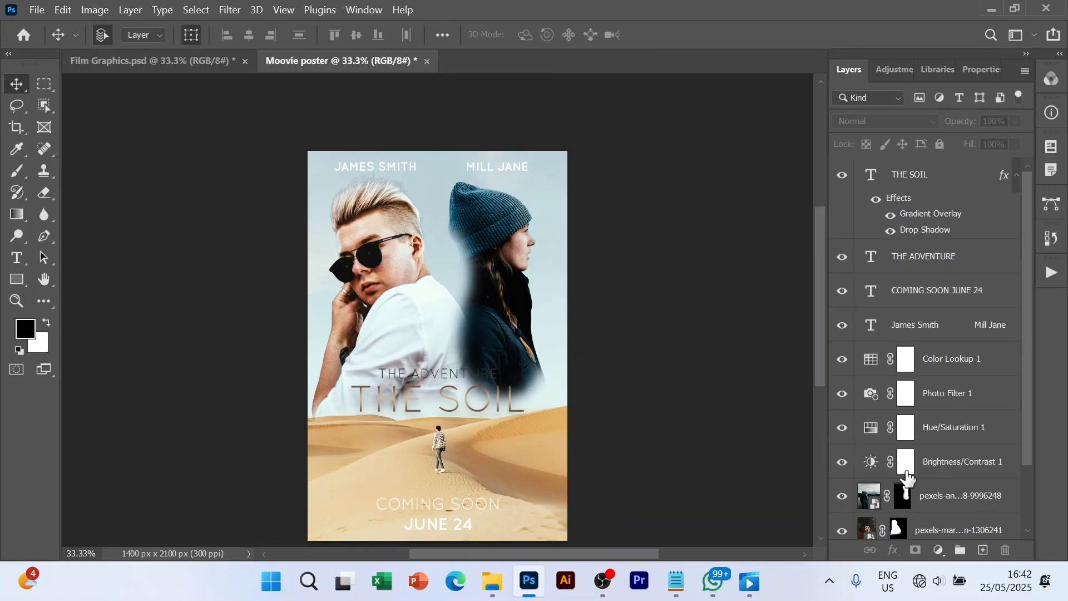
- Paint black with a soft 400 px brush on the woman portrait's layer mask to fade her lower edge around the title
scroll(940, 428, "down", 2)
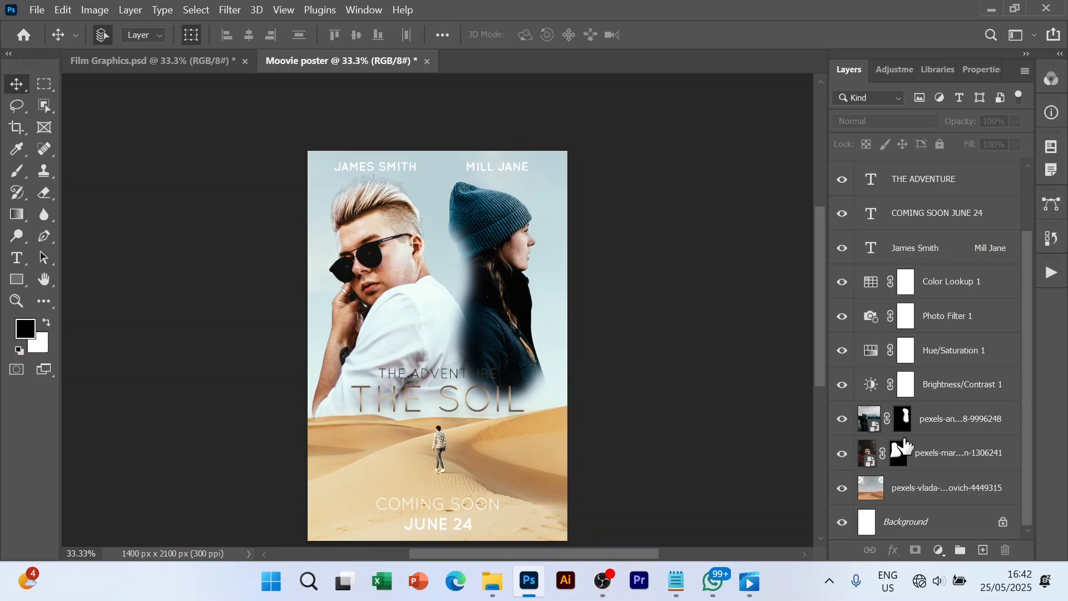
left_click(902, 434)
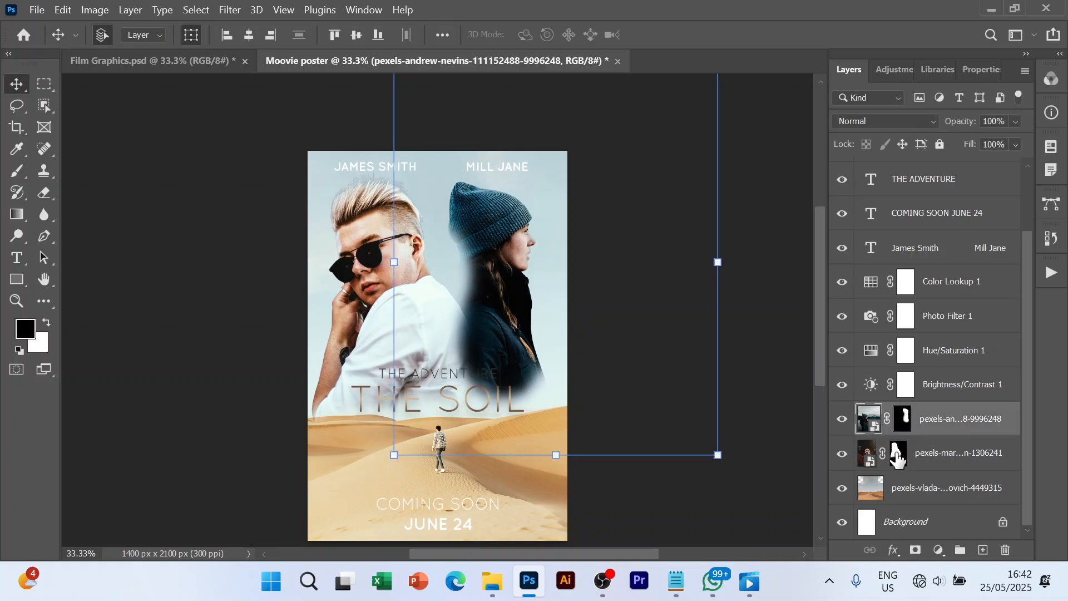
left_click(899, 457)
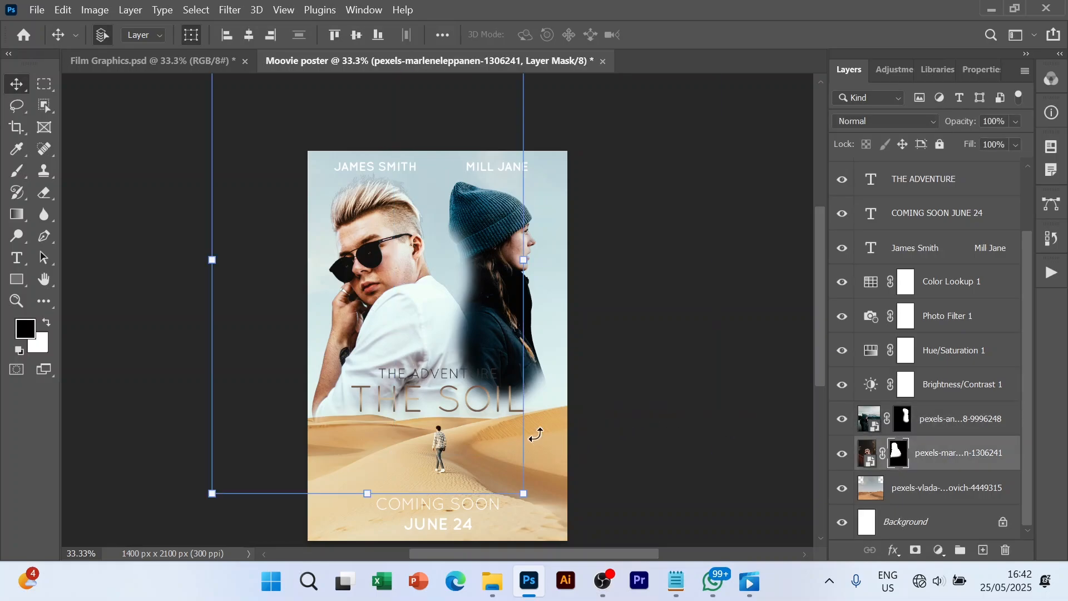
key("b")
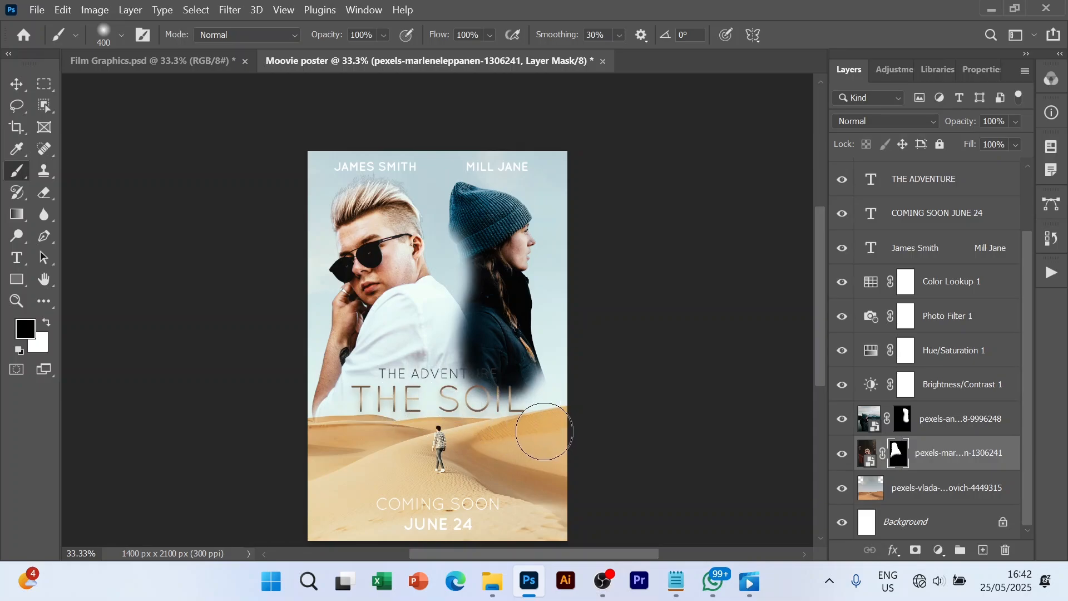
left_click(903, 427)
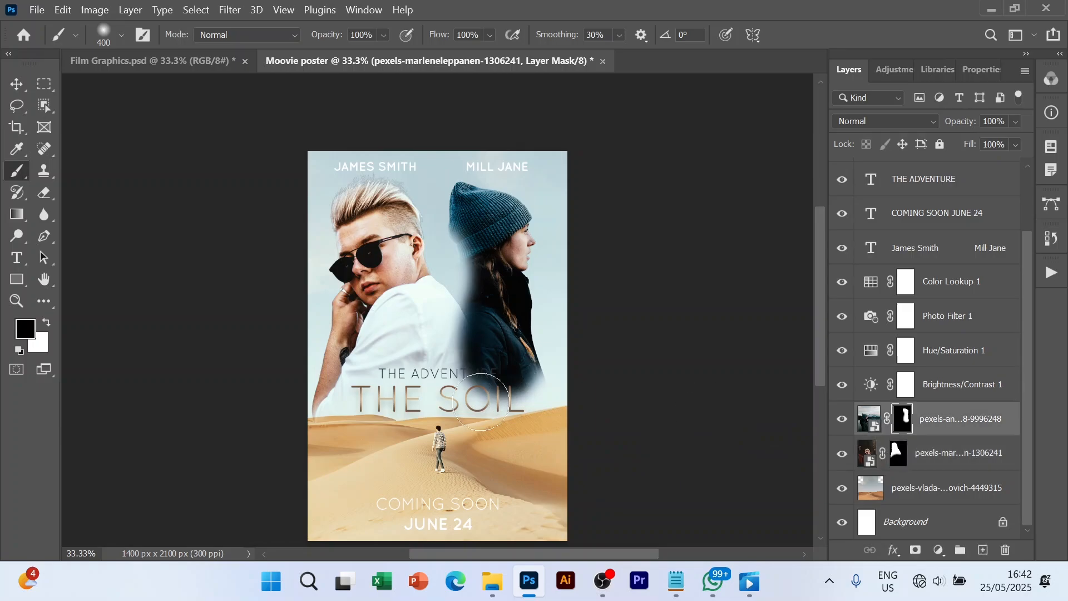
left_click_drag(537, 412, 503, 439)
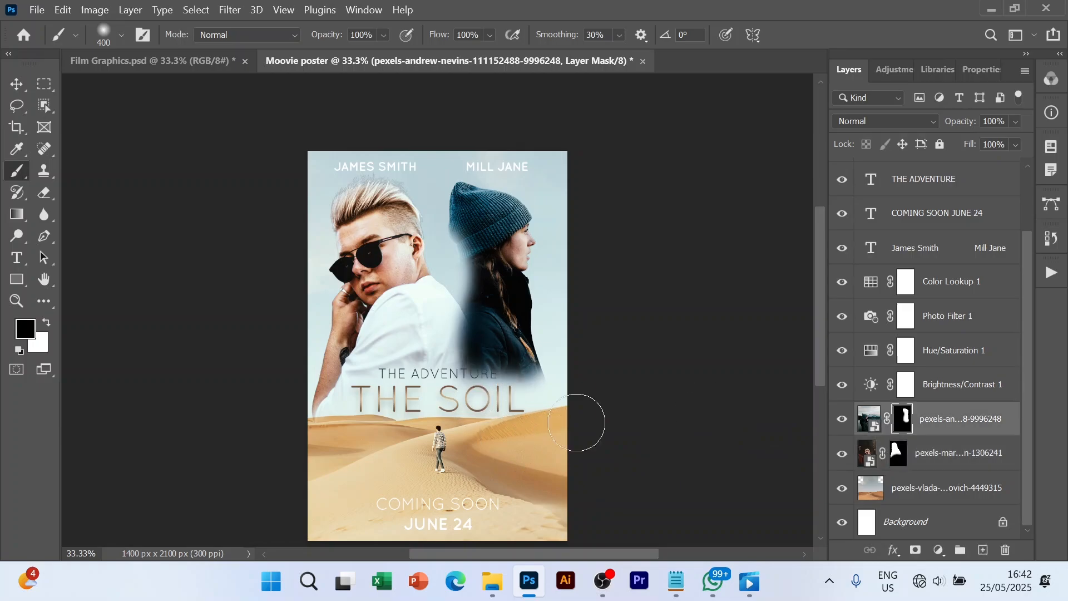
mouse_move(568, 393)
left_mouse_down()
mouse_move(496, 406)
mouse_move(467, 399)
mouse_move(484, 391)
mouse_move(572, 410)
left_mouse_up()
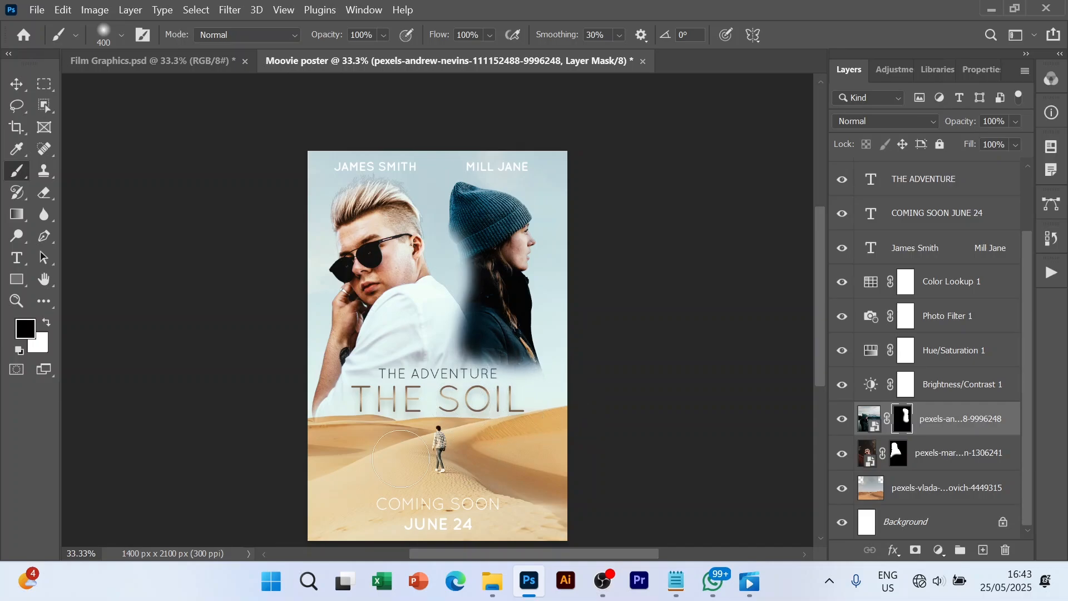